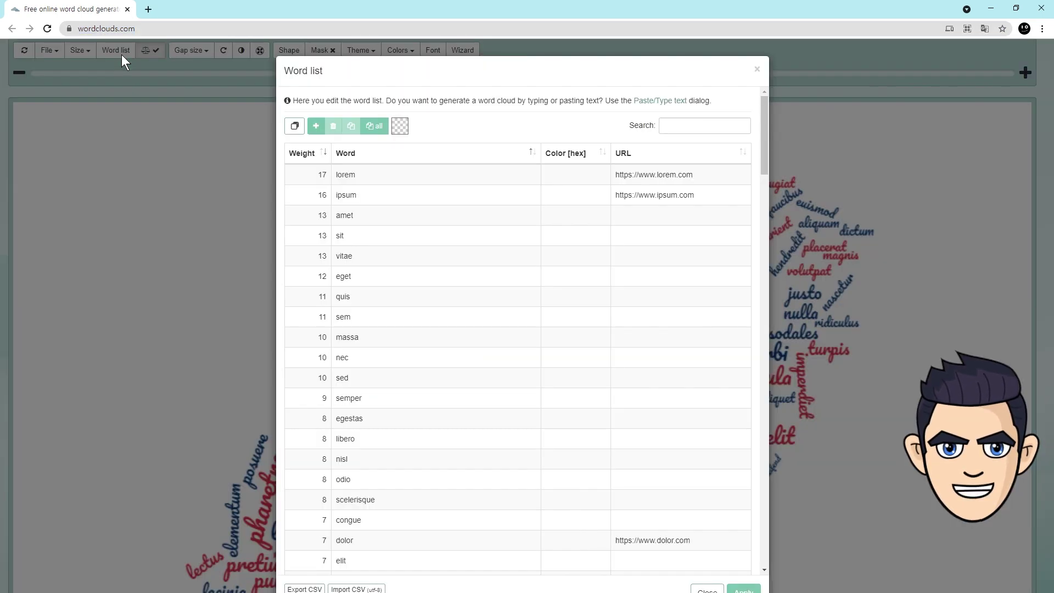
Open the Word list to see each lorem ipsum word's weight and URL.
{"action": "left_click", "coordinate": [330, 177]}
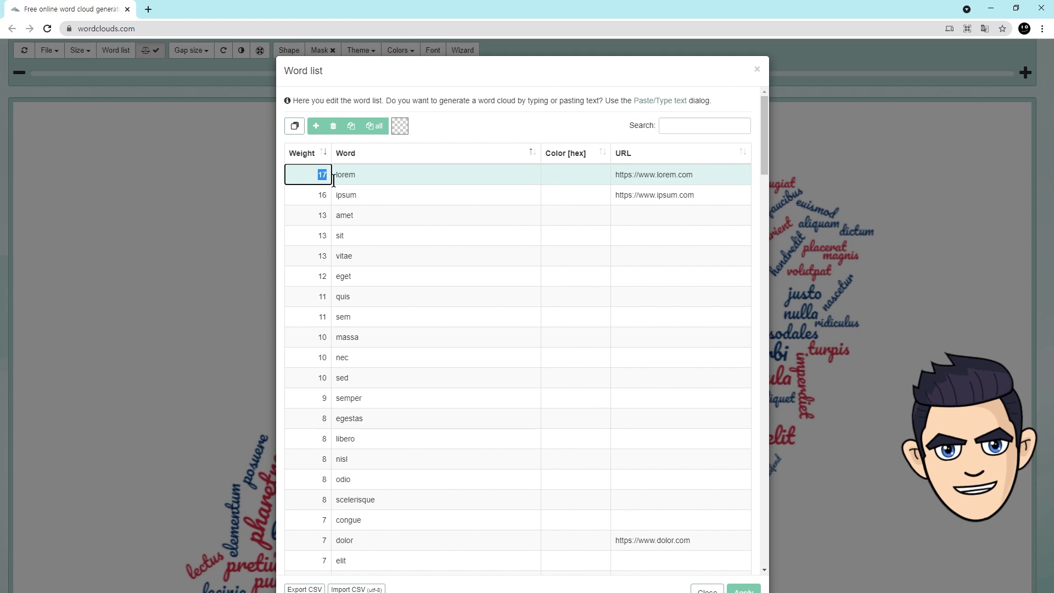
Check the weights of sit, massa and congue, then close the word list.
{"action": "left_click", "coordinate": [318, 237]}
{"action": "left_click", "coordinate": [329, 340]}
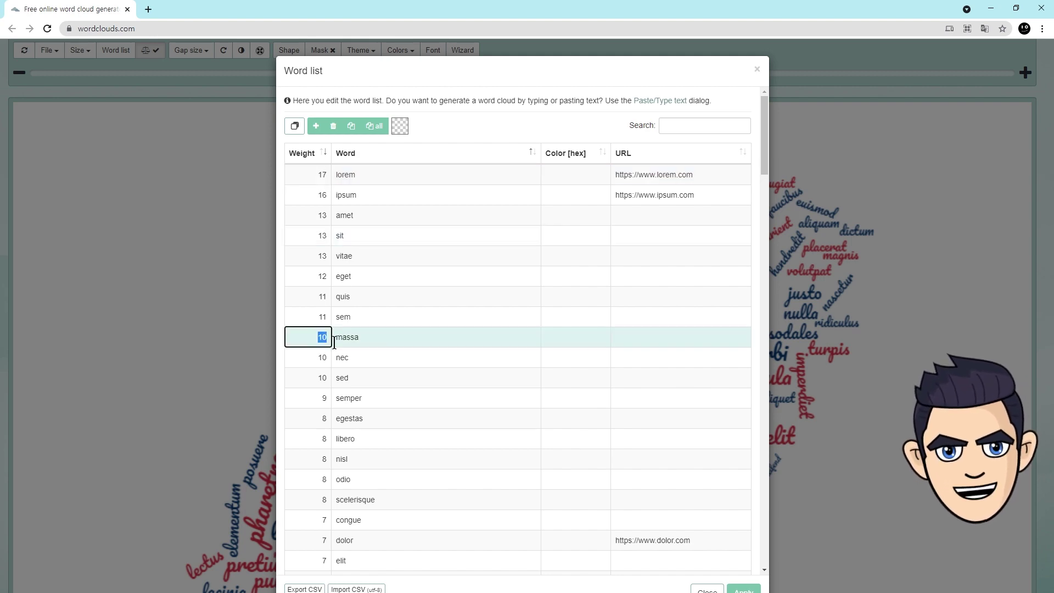
{"action": "left_click", "coordinate": [336, 520]}
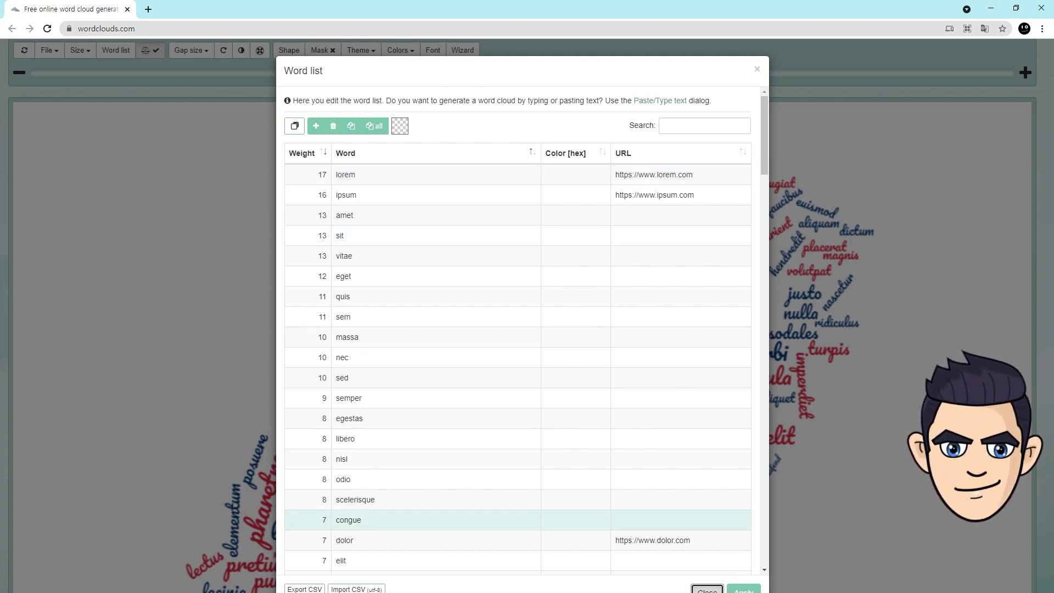
{"action": "left_click", "coordinate": [708, 590]}
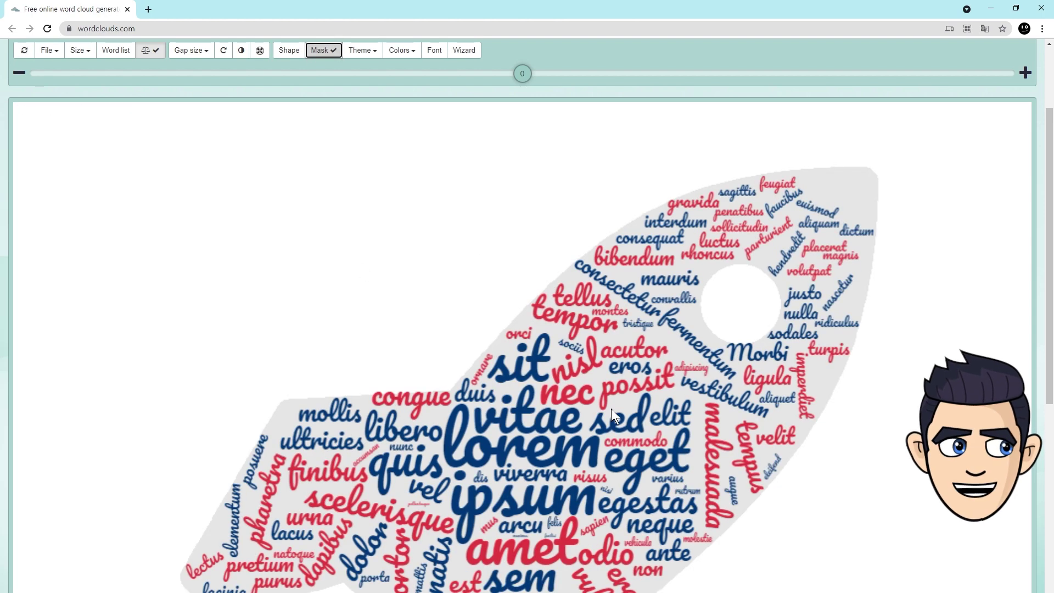
Reshape the cloud into a heart, then into the USA map.
{"action": "key", "text": "Return"}
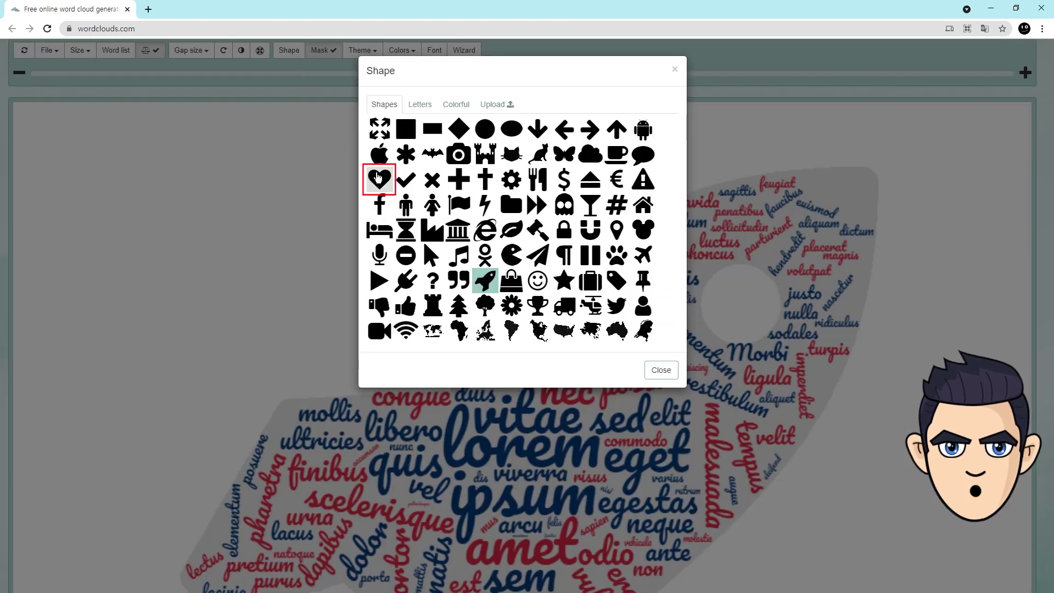
{"action": "left_click", "coordinate": [377, 173]}
{"action": "left_click", "coordinate": [288, 50]}
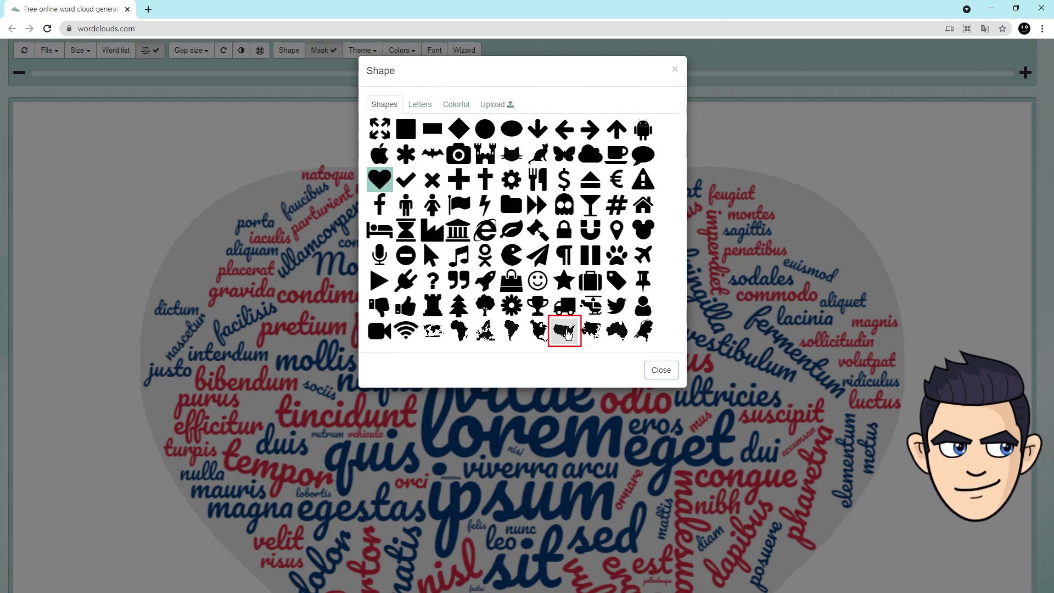
{"action": "left_click", "coordinate": [566, 332]}
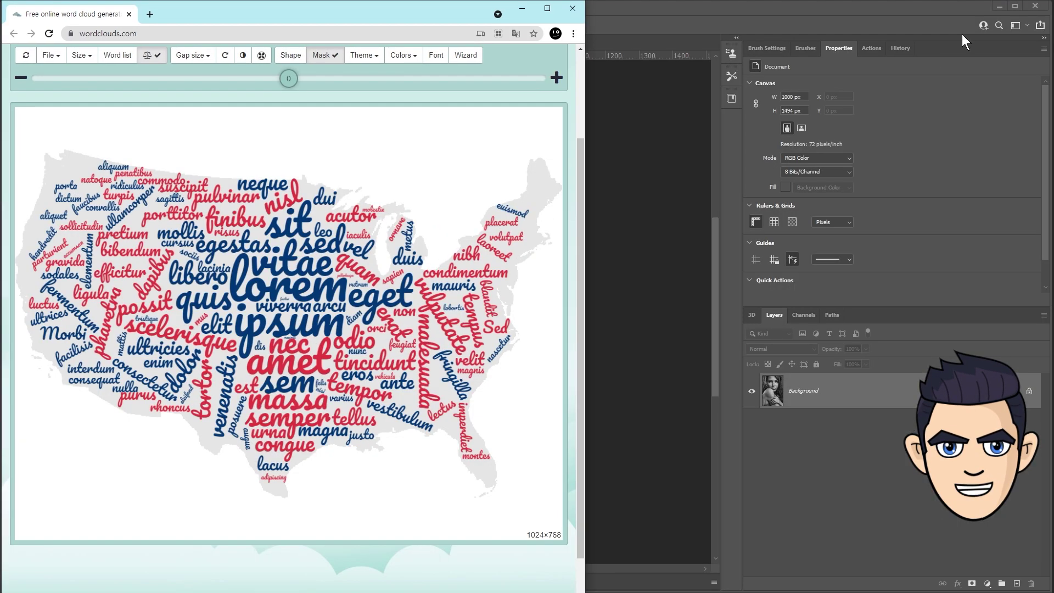
Check the portrait's image size unchanged, then add a new layer filled with black.
{"action": "left_click", "coordinate": [623, 55]}
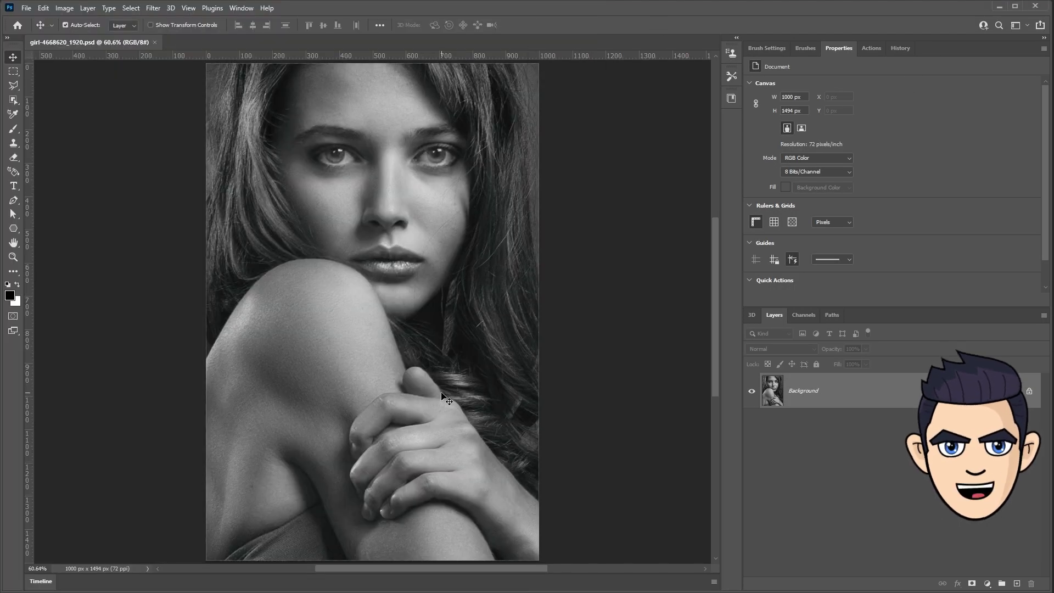
{"action": "left_click", "coordinate": [64, 7]}
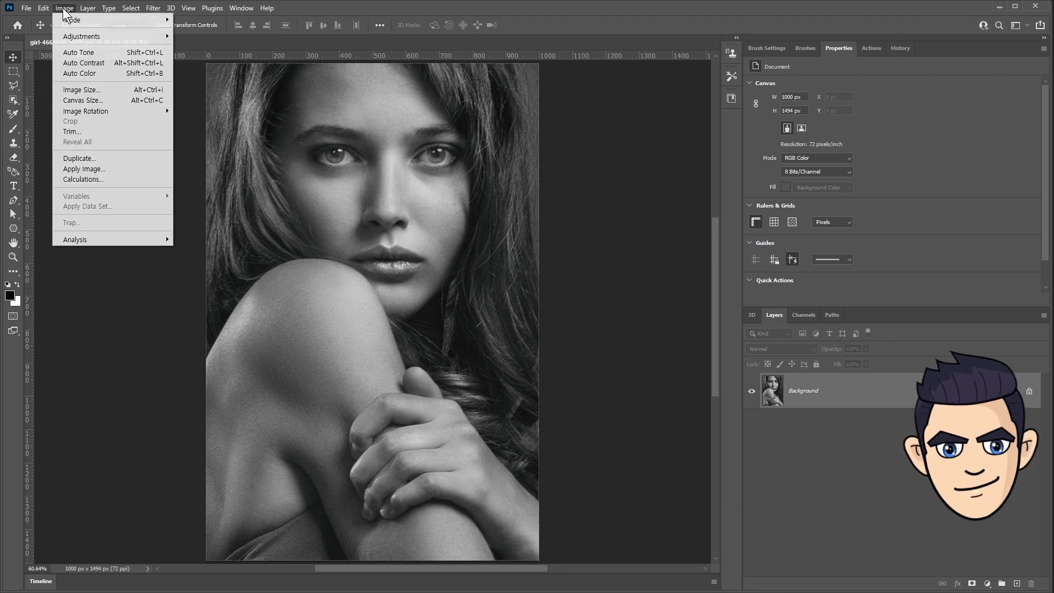
{"action": "left_click", "coordinate": [82, 90]}
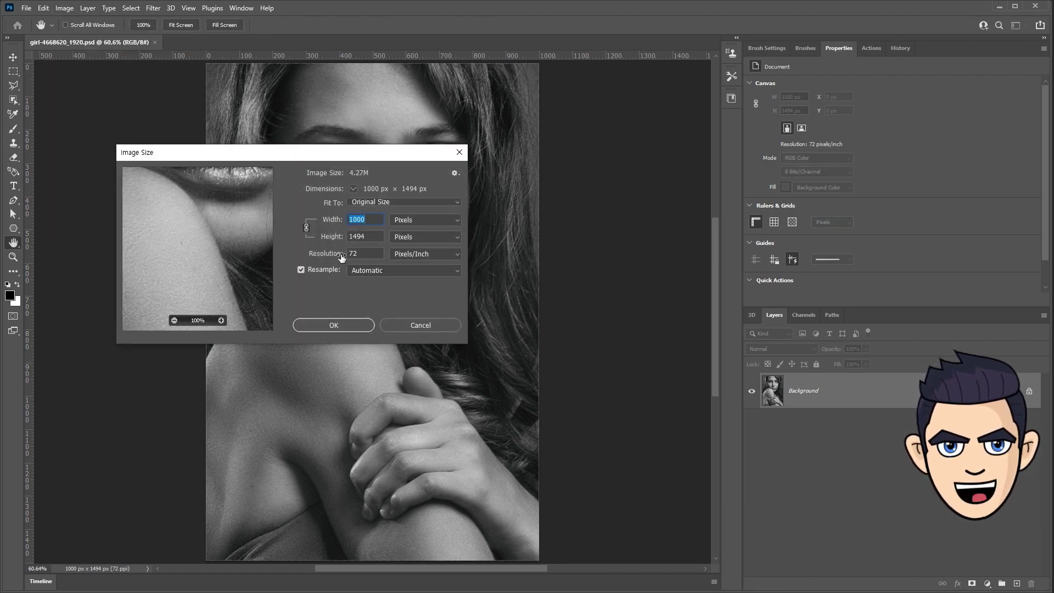
{"action": "left_click", "coordinate": [416, 323]}
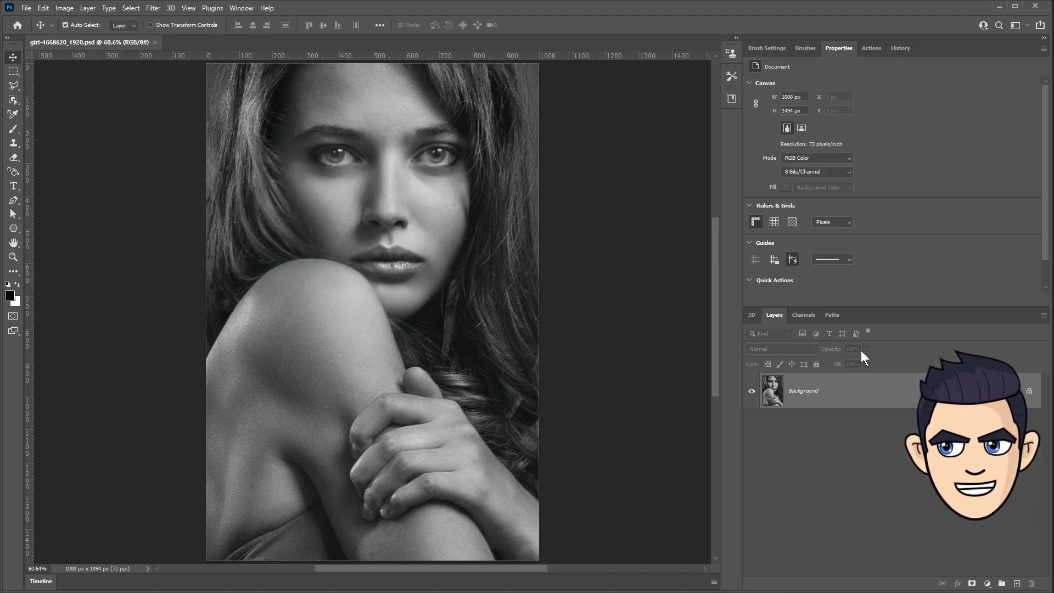
{"action": "left_click", "coordinate": [1017, 584]}
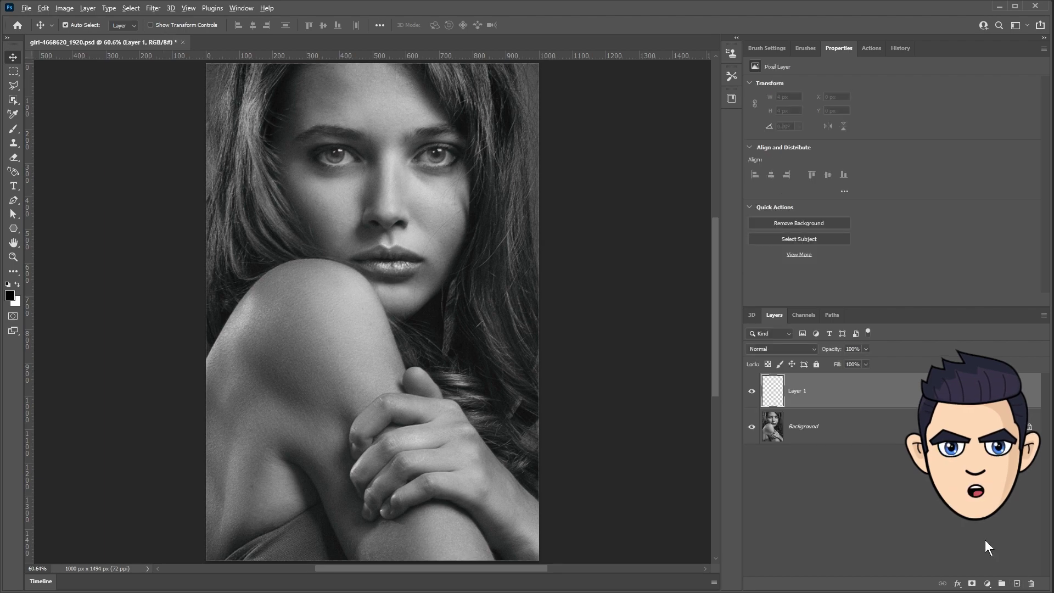
{"action": "key", "text": "alt+BackSpace"}
Save a PNG copy of the document with the _shape suffix.
{"action": "left_click", "coordinate": [26, 8]}
{"action": "left_click", "coordinate": [49, 151]}
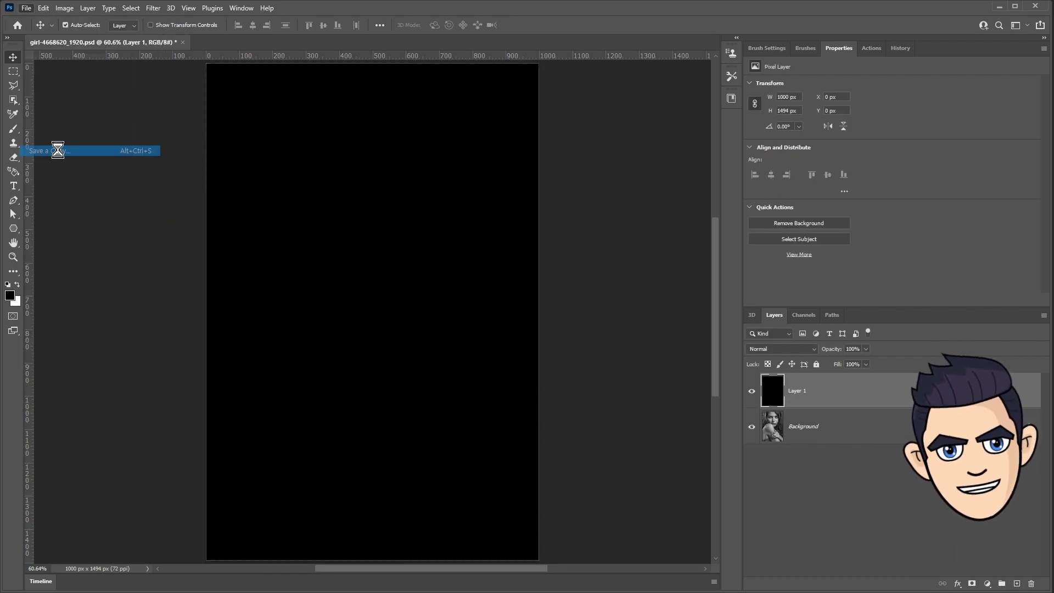
{"action": "left_click", "coordinate": [148, 240]}
{"action": "left_click", "coordinate": [149, 391]}
{"action": "key", "text": "BackSpace"}
{"action": "key", "text": "BackSpace"}
{"action": "key", "text": "BackSpace"}
{"action": "type", "text": "_sh"}
{"action": "key", "text": "Return"}
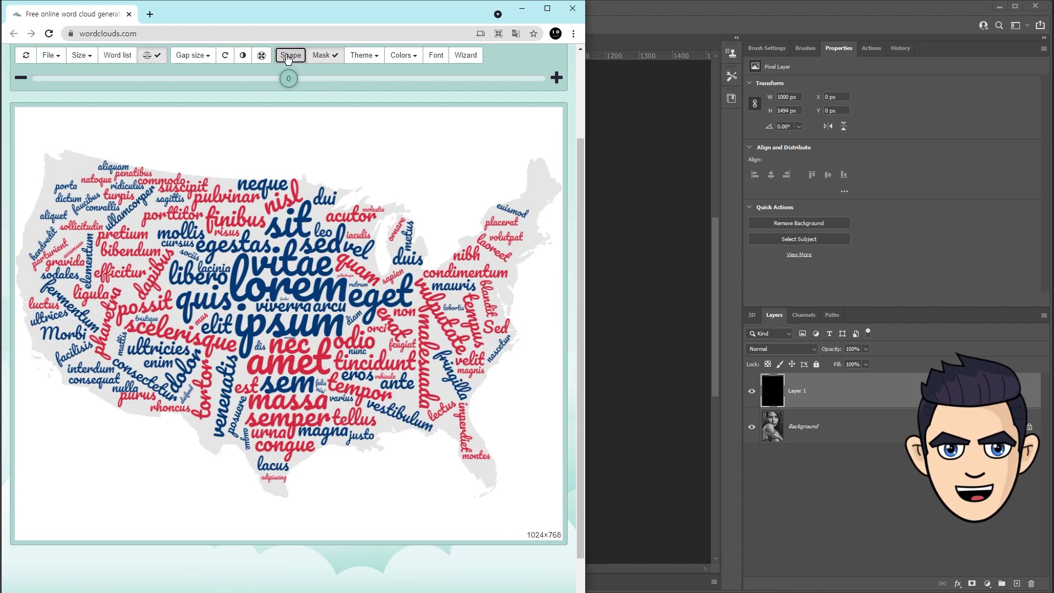
Upload girl-4668620_1920_shape.png as a custom cloud shape.
{"action": "left_click", "coordinate": [287, 56]}
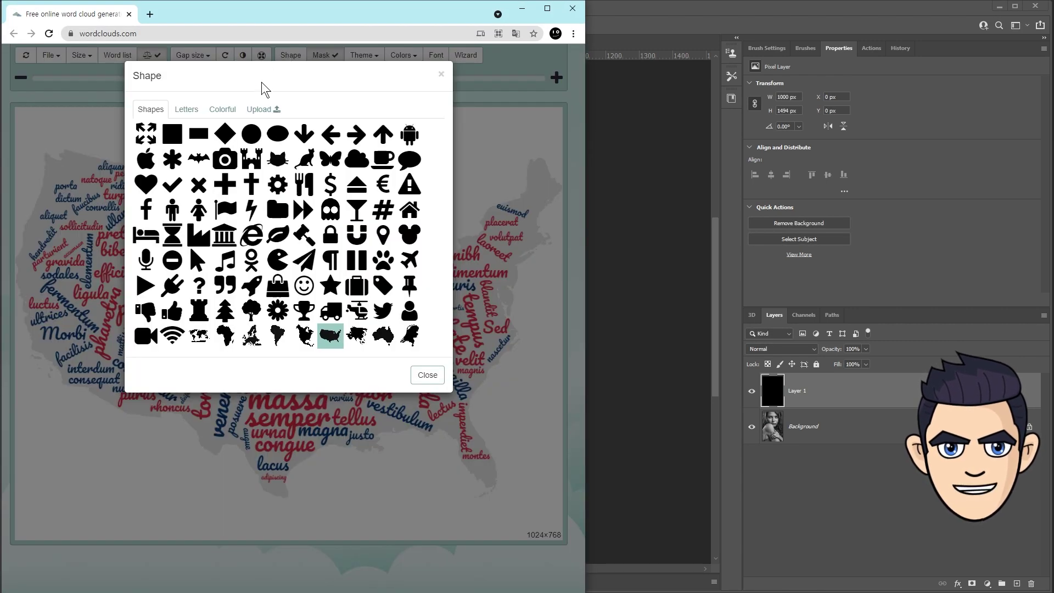
{"action": "left_click", "coordinate": [263, 110]}
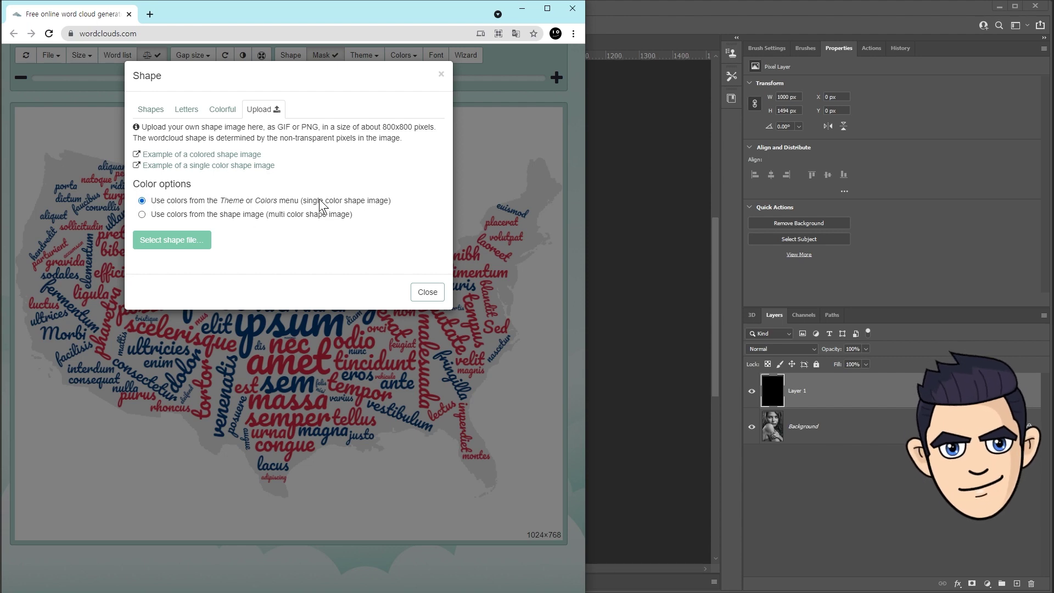
{"action": "left_click_drag", "start_coordinate": [308, 206], "coordinate": [375, 206]}
{"action": "left_click", "coordinate": [188, 244]}
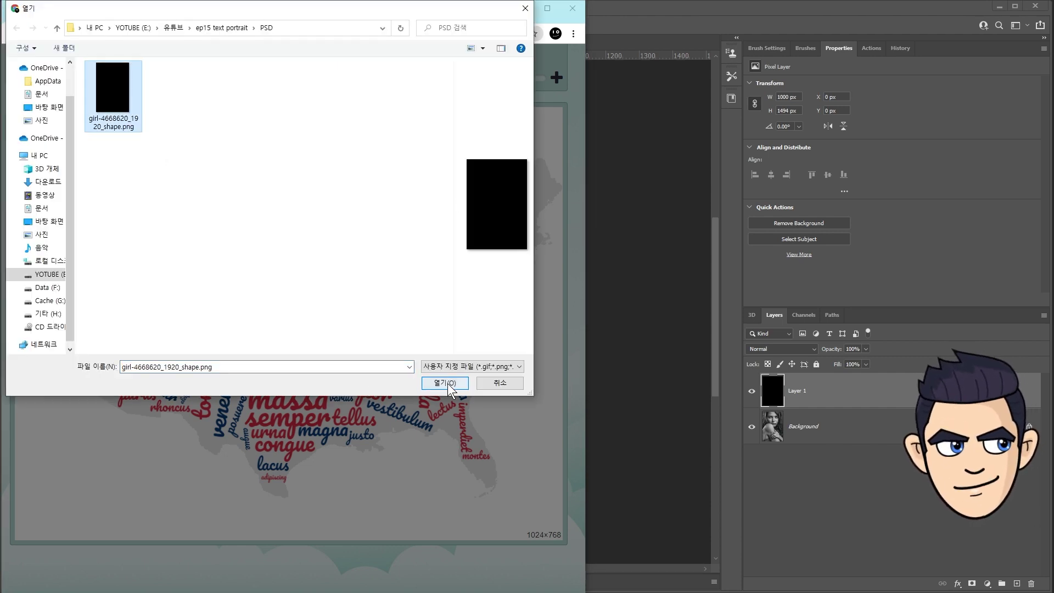
{"action": "left_click", "coordinate": [447, 383]}
Set a custom cloud size of 1000 x 1494.
{"action": "left_click", "coordinate": [80, 57]}
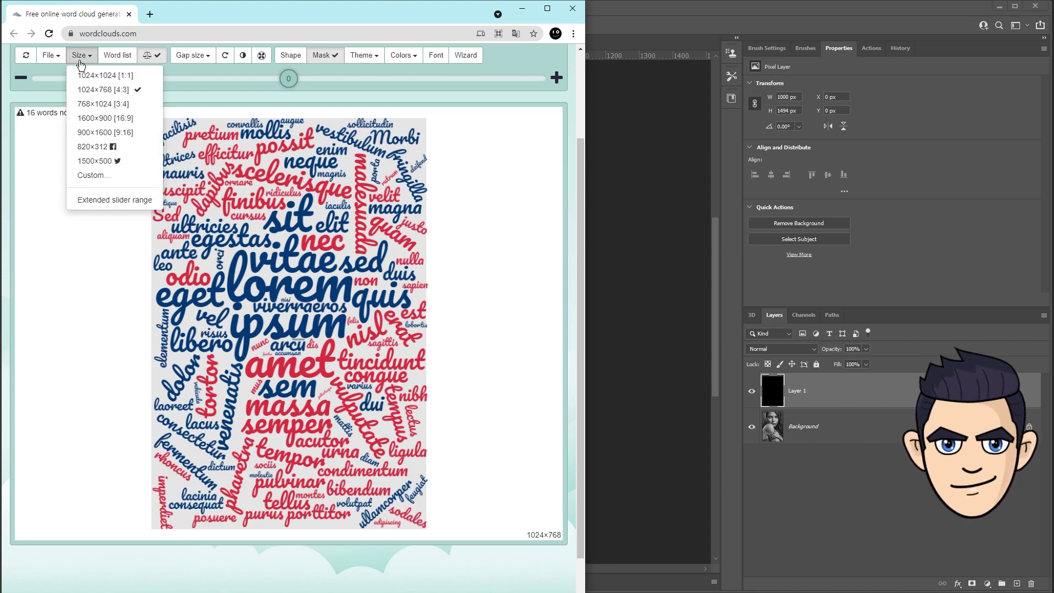
{"action": "left_click", "coordinate": [90, 176]}
{"action": "type", "text": "1000 x 1494"}
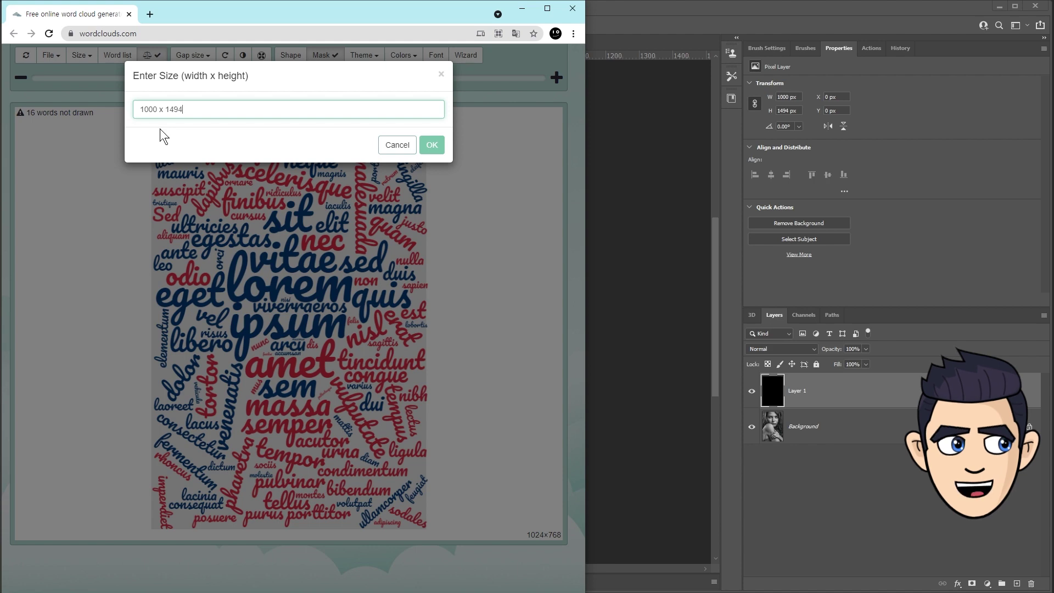
{"action": "left_click", "coordinate": [432, 145]}
{"action": "left_click_drag", "start_coordinate": [582, 273], "coordinate": [577, 508]}
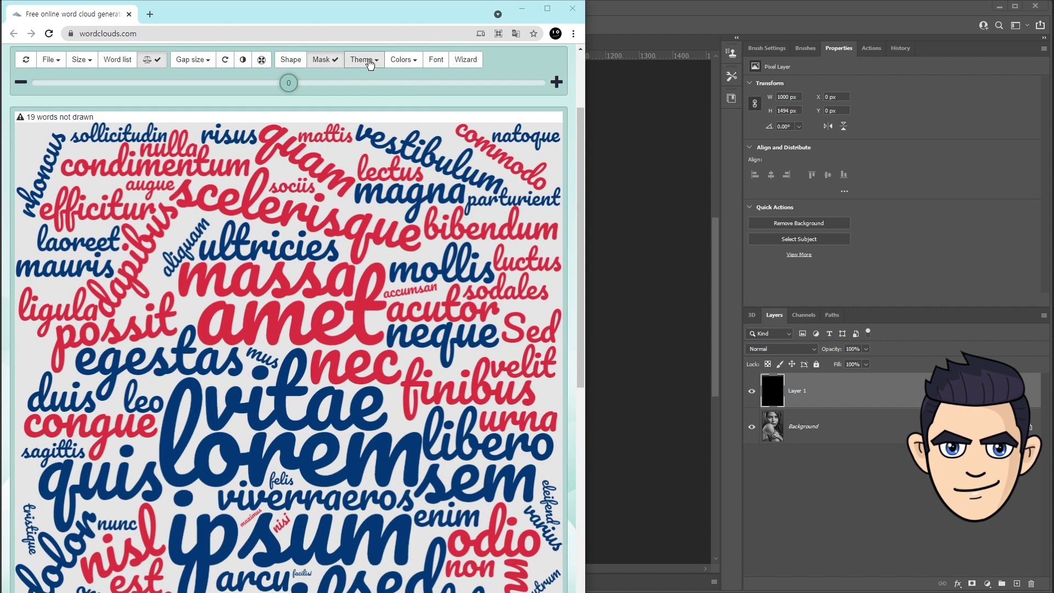
{"action": "left_click", "coordinate": [368, 63]}
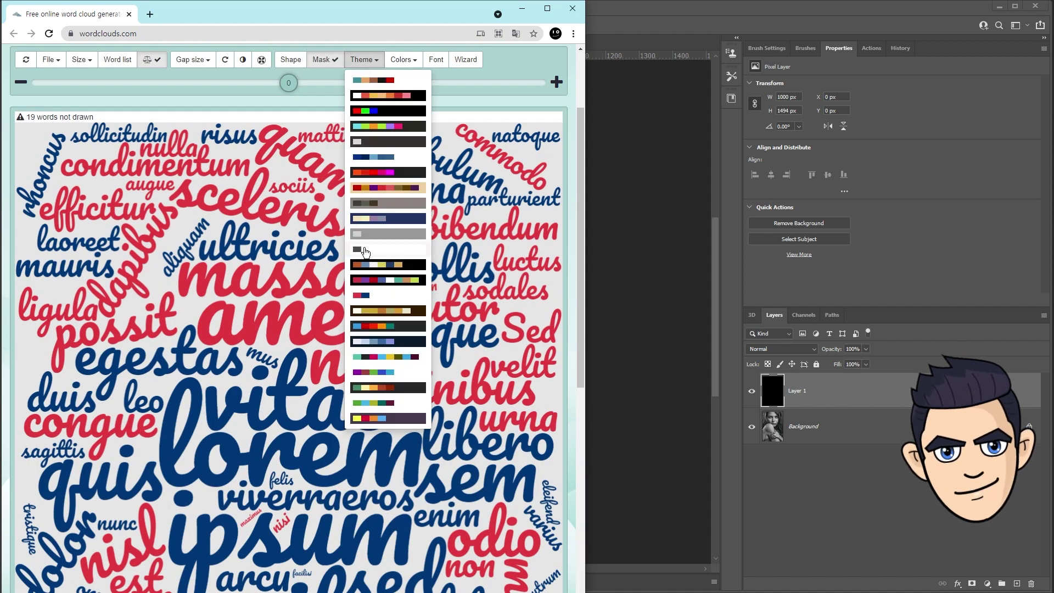
Apply the grey theme, set white words on a black background, and turn off the mask.
{"action": "left_click", "coordinate": [364, 250]}
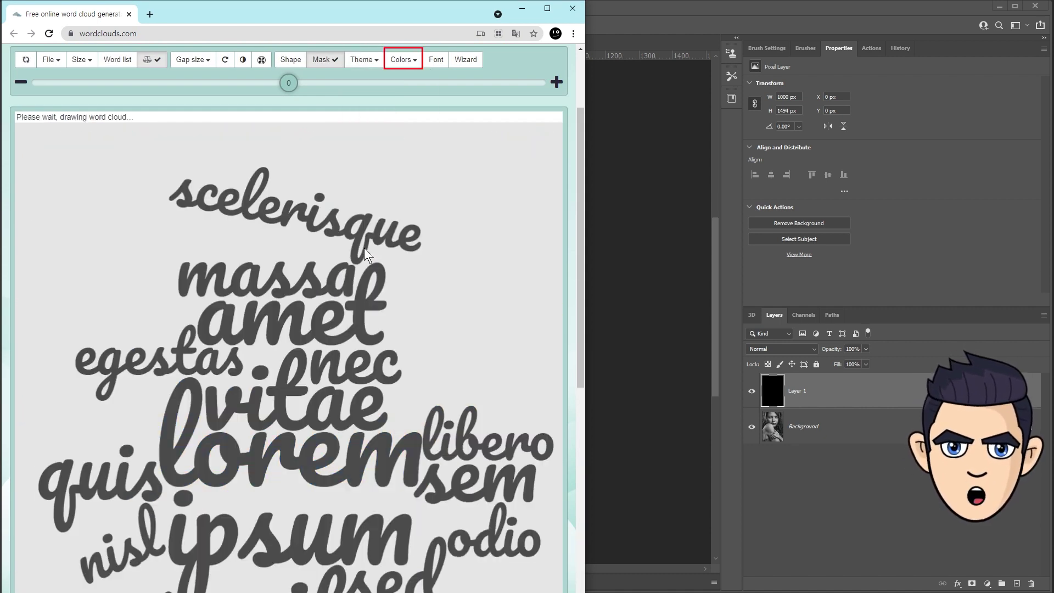
{"action": "left_click", "coordinate": [404, 62]}
{"action": "left_click", "coordinate": [400, 214]}
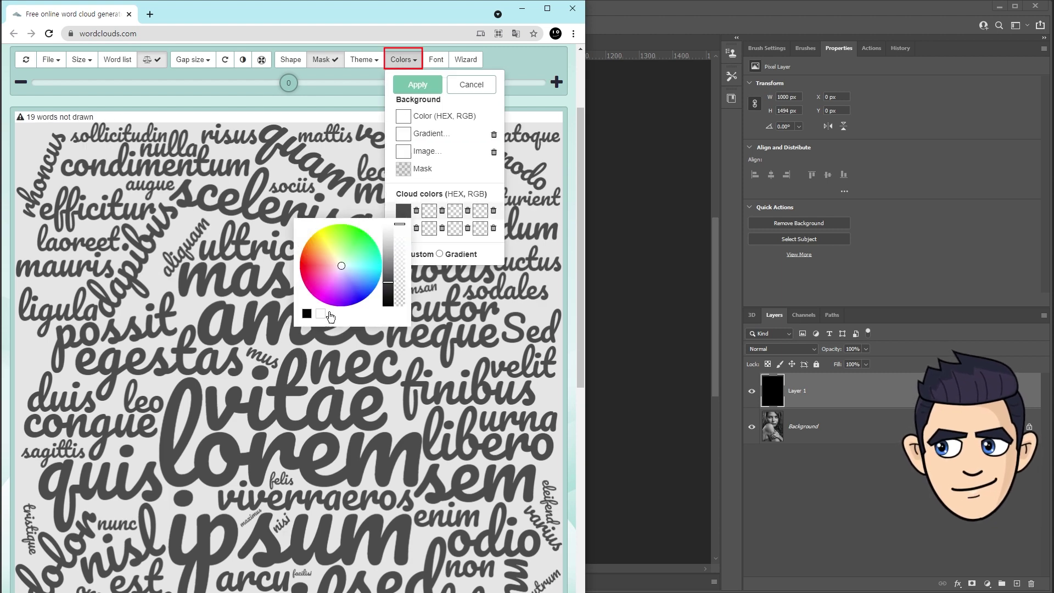
{"action": "left_click", "coordinate": [405, 117]}
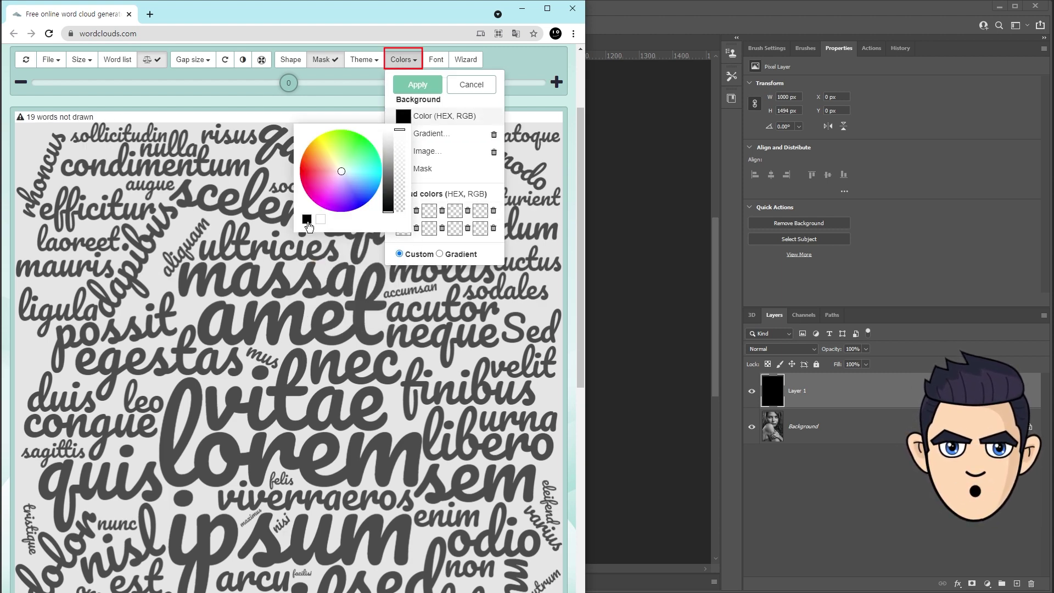
{"action": "left_click", "coordinate": [418, 84]}
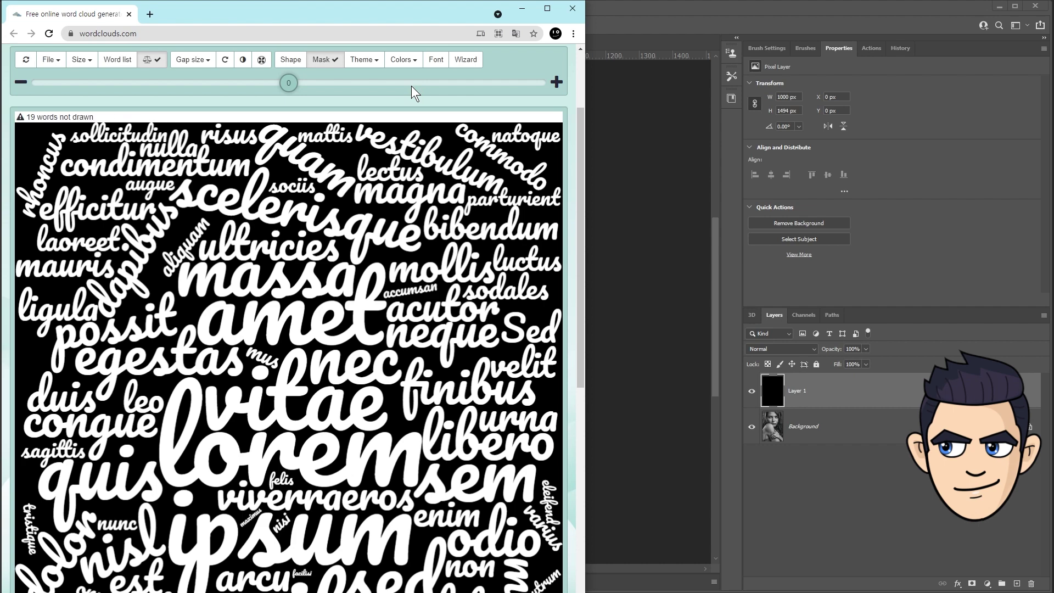
{"action": "left_click", "coordinate": [328, 63]}
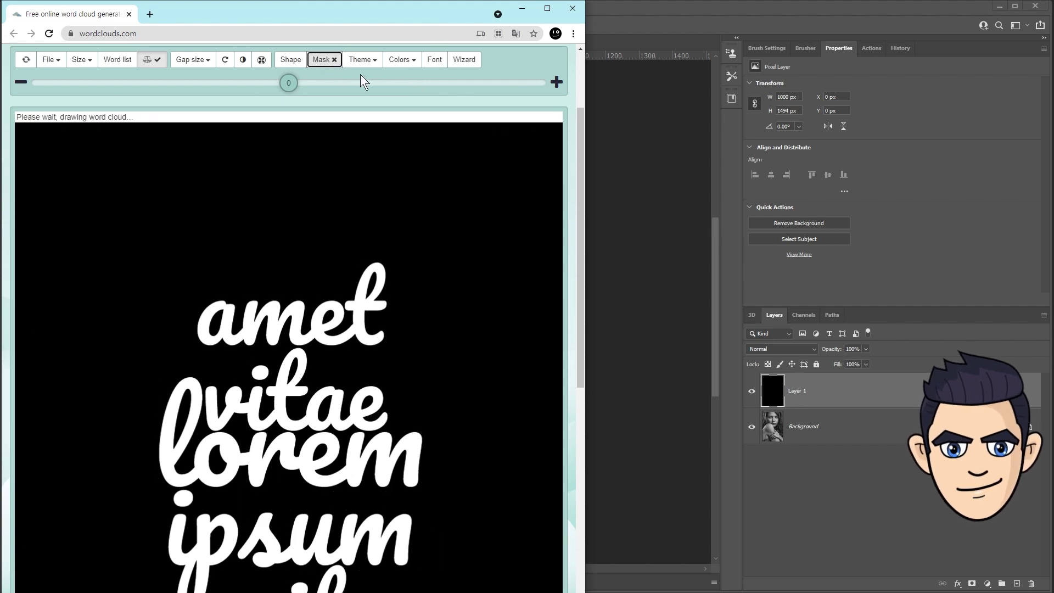
Browse the Korean fonts and keep Do Hyeon:400 as the words' font.
{"action": "left_click", "coordinate": [433, 59]}
{"action": "left_click", "coordinate": [183, 110]}
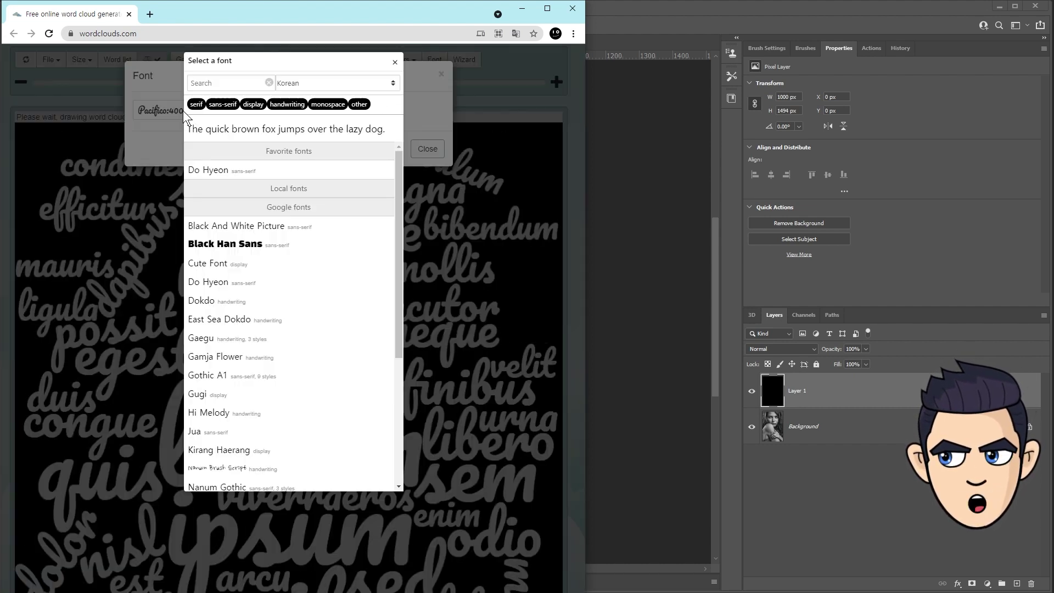
{"action": "left_click", "coordinate": [327, 82]}
{"action": "key", "text": "Escape"}
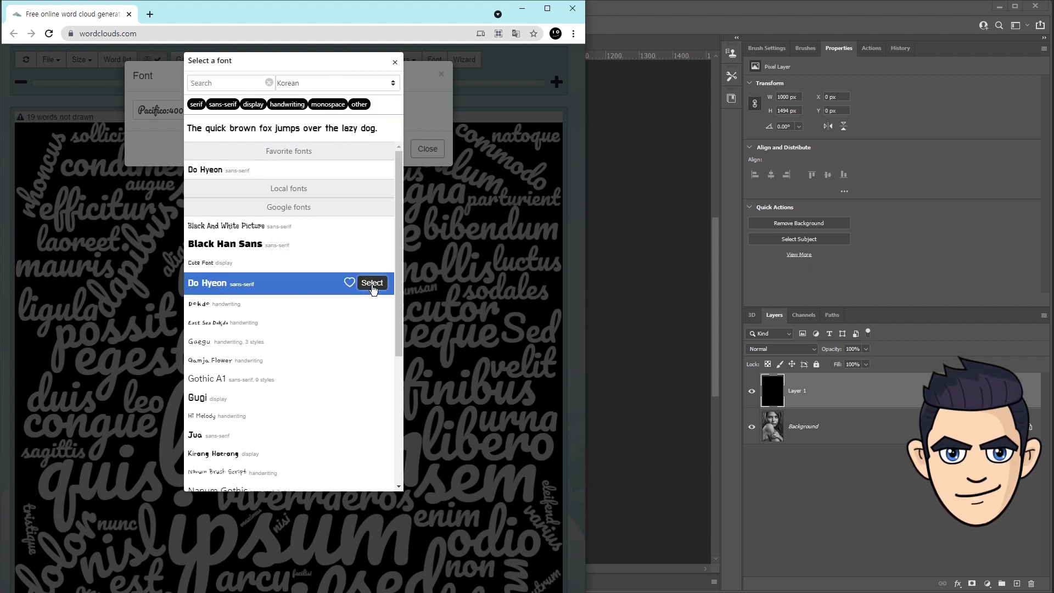
{"action": "left_click", "coordinate": [372, 284]}
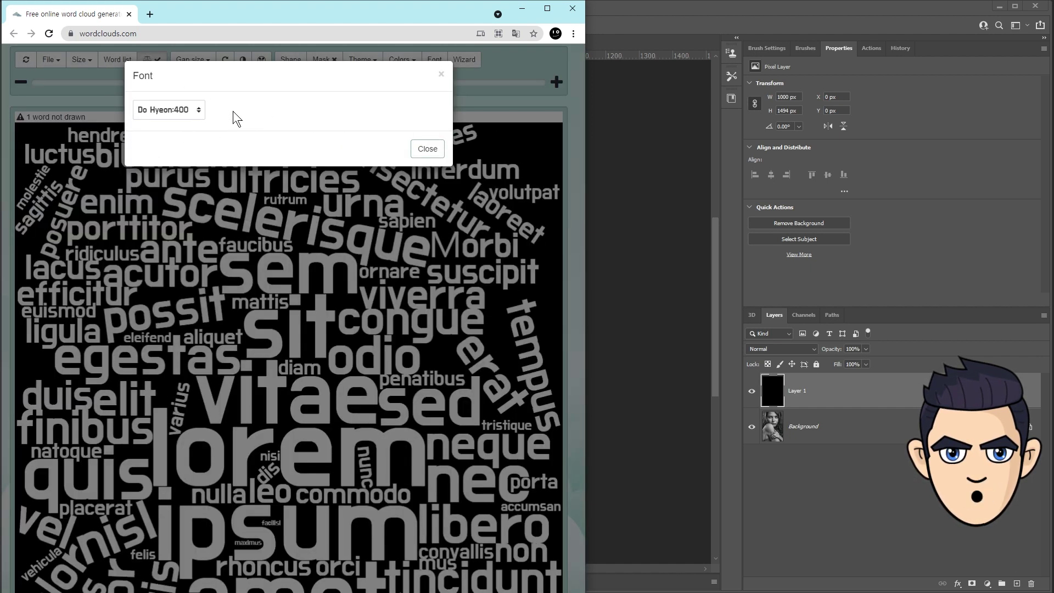
{"action": "left_click", "coordinate": [190, 113]}
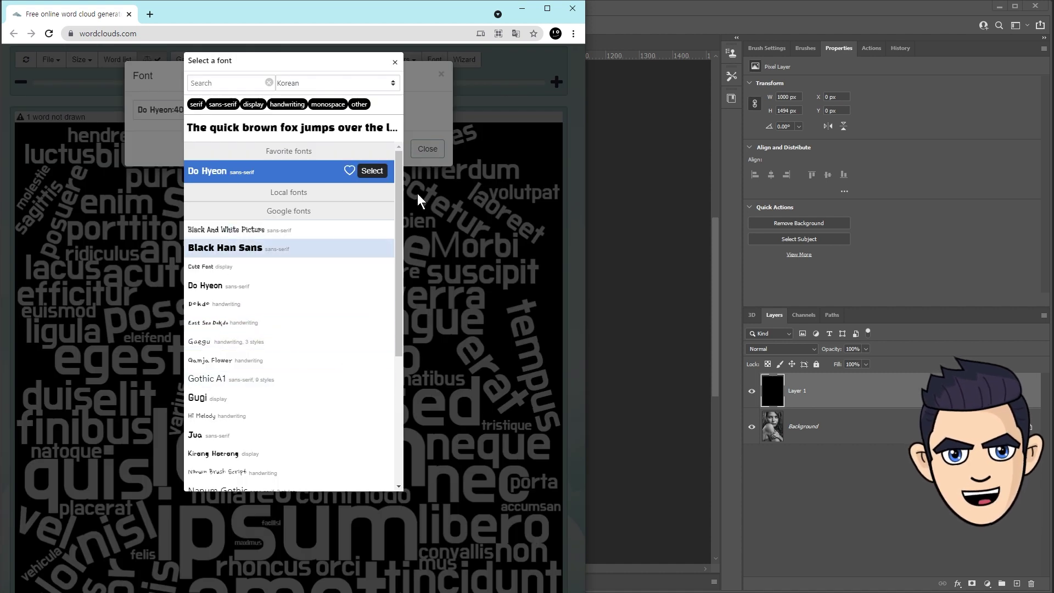
{"action": "left_click_drag", "start_coordinate": [398, 224], "coordinate": [395, 147]}
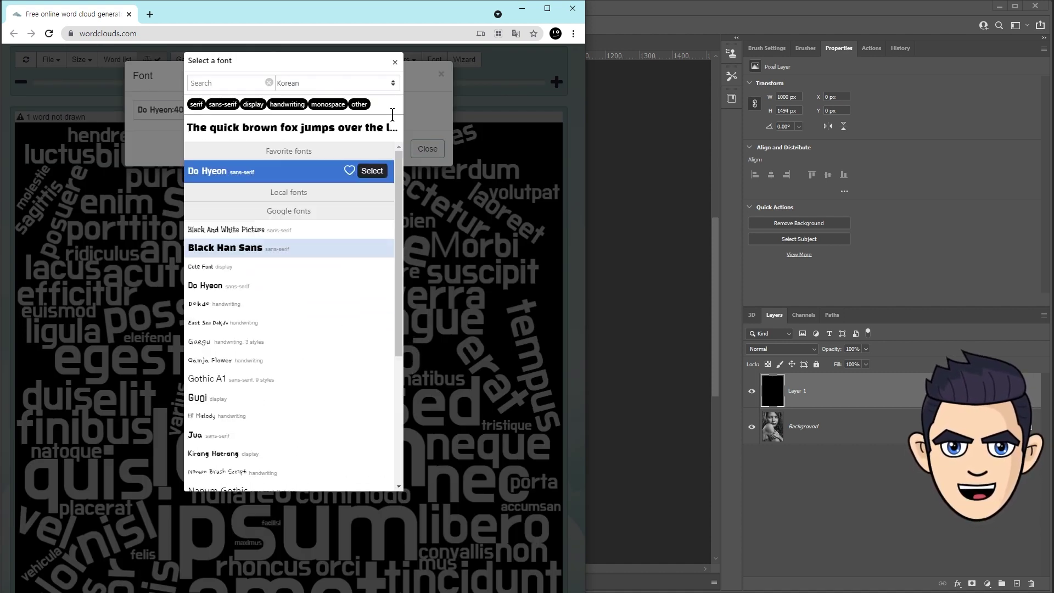
{"action": "left_click", "coordinate": [394, 63]}
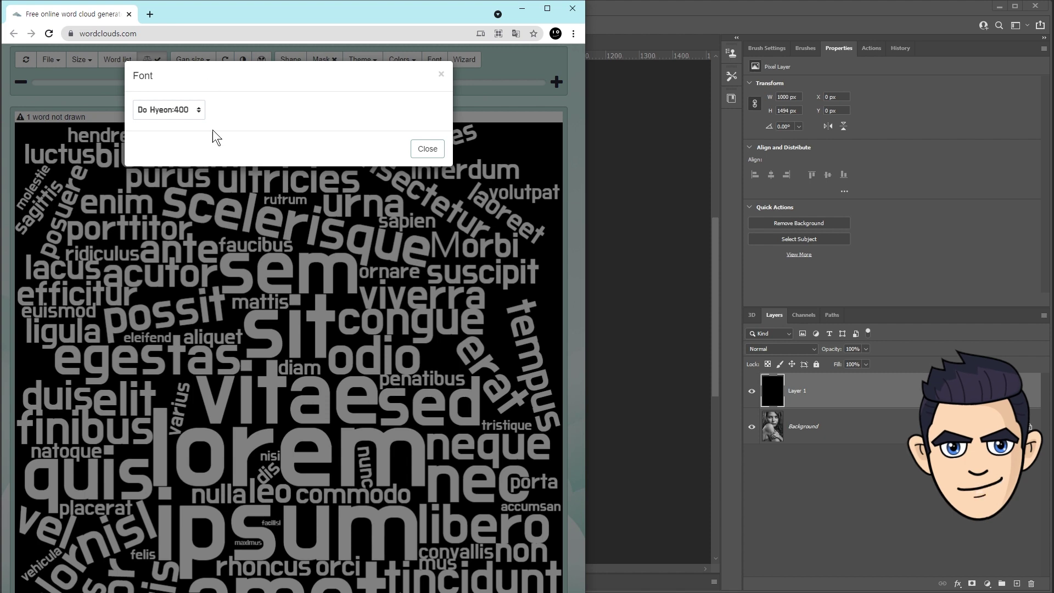
{"action": "left_click", "coordinate": [422, 150]}
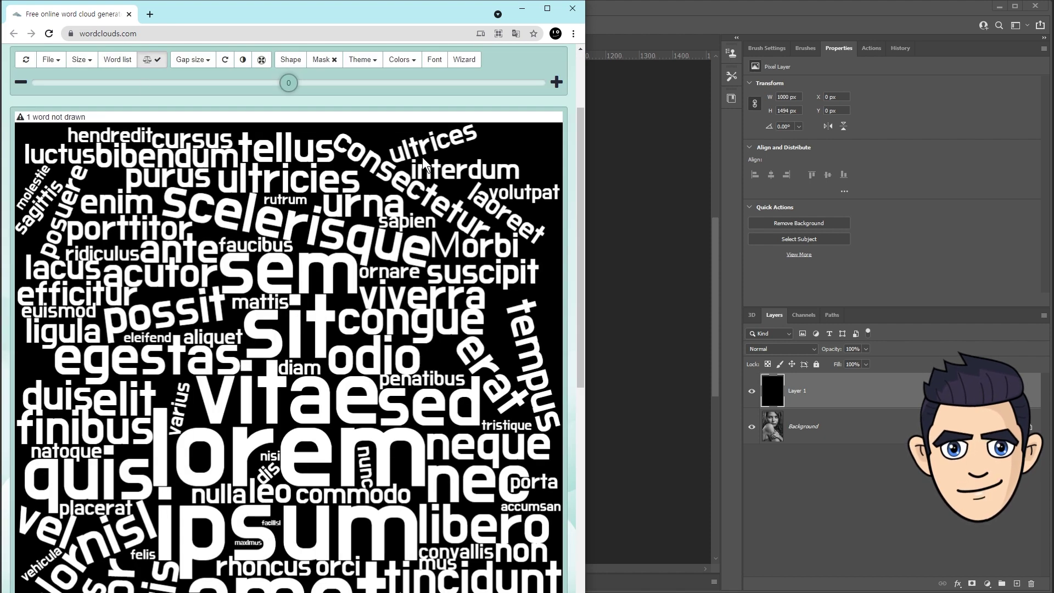
{"action": "left_click", "coordinate": [117, 59]}
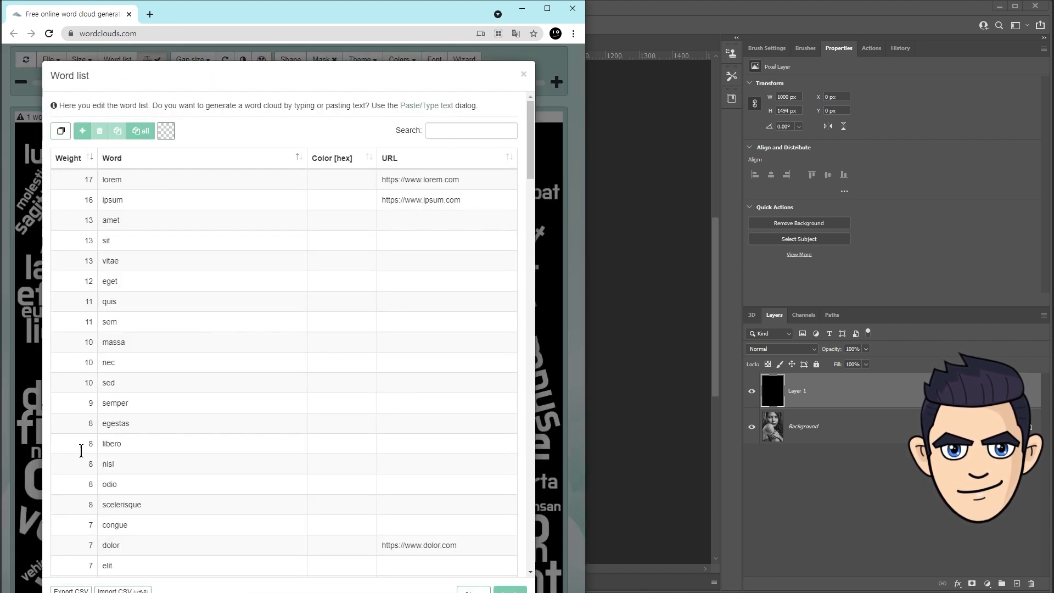
Inspect the top word's weight, then try a wider gap and return it to small.
{"action": "left_click", "coordinate": [81, 180]}
{"action": "left_click", "coordinate": [524, 76]}
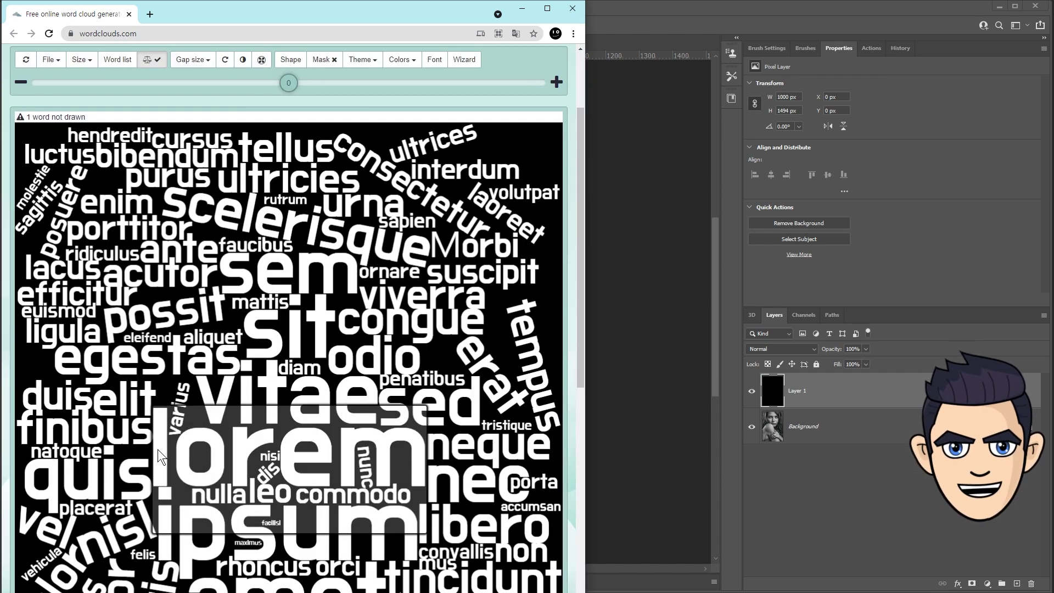
{"action": "left_click", "coordinate": [201, 60]}
{"action": "left_click", "coordinate": [211, 224]}
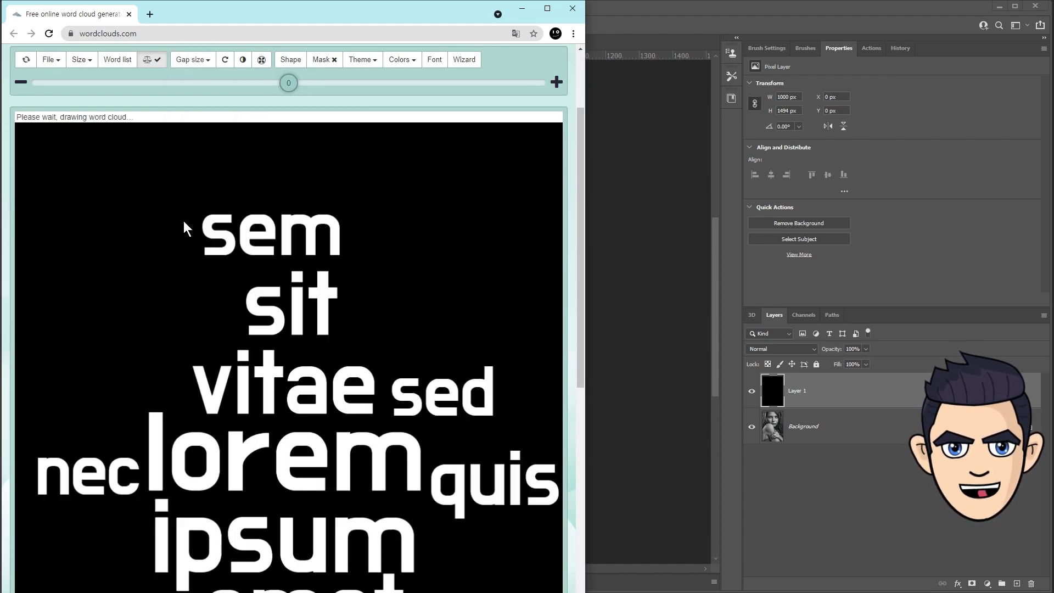
{"action": "left_click", "coordinate": [199, 60]}
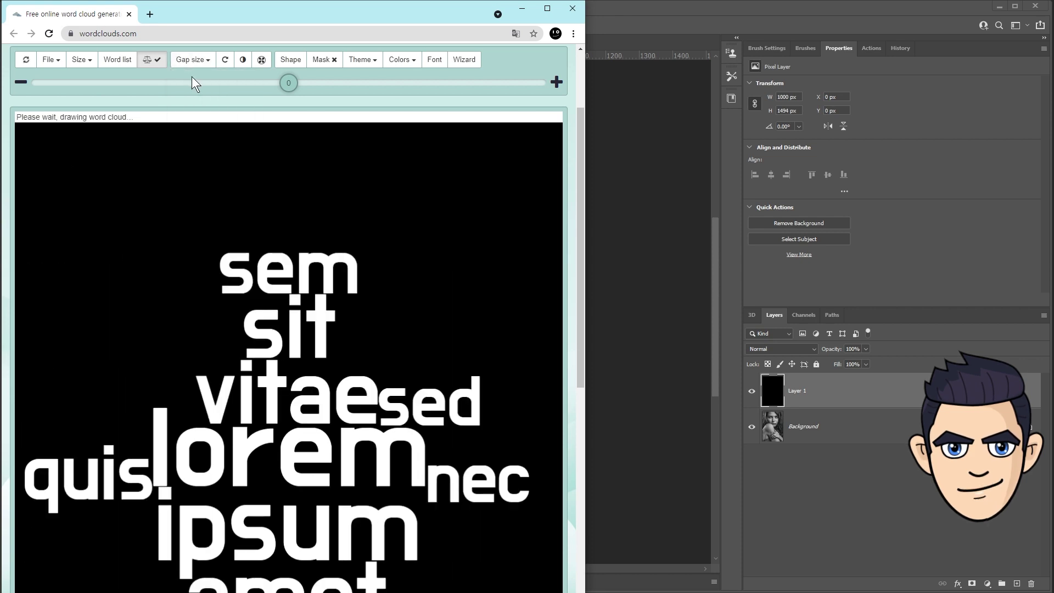
Make words run only horizontally and vertically.
{"action": "left_click", "coordinate": [231, 81]}
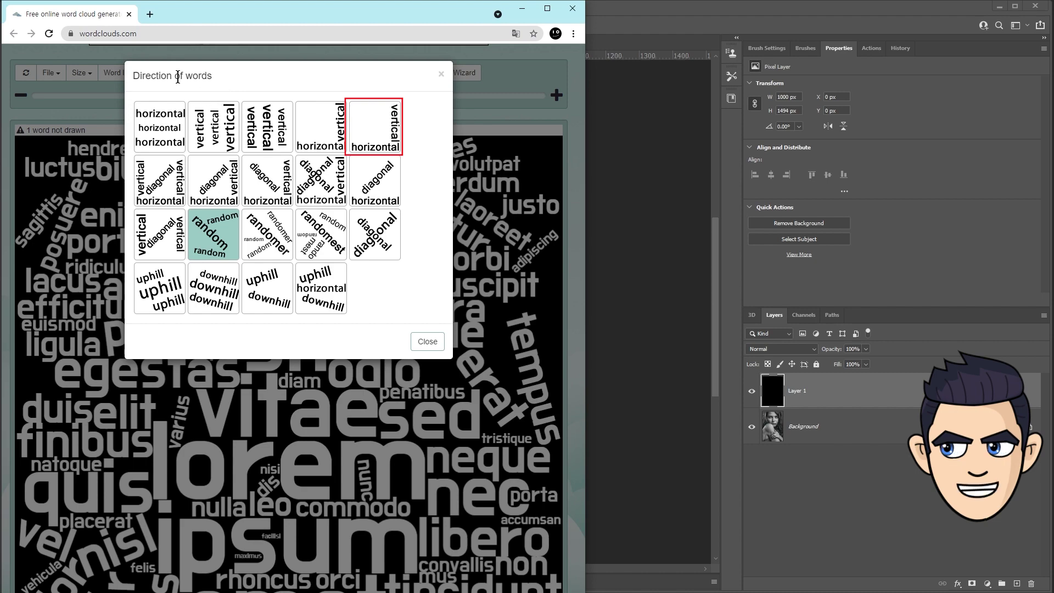
{"action": "left_click", "coordinate": [375, 134]}
{"action": "mouse_move", "coordinate": [581, 351]}
{"action": "left_mouse_down"}
{"action": "mouse_move", "coordinate": [585, 446]}
{"action": "mouse_move", "coordinate": [584, 371]}
{"action": "left_mouse_up"}
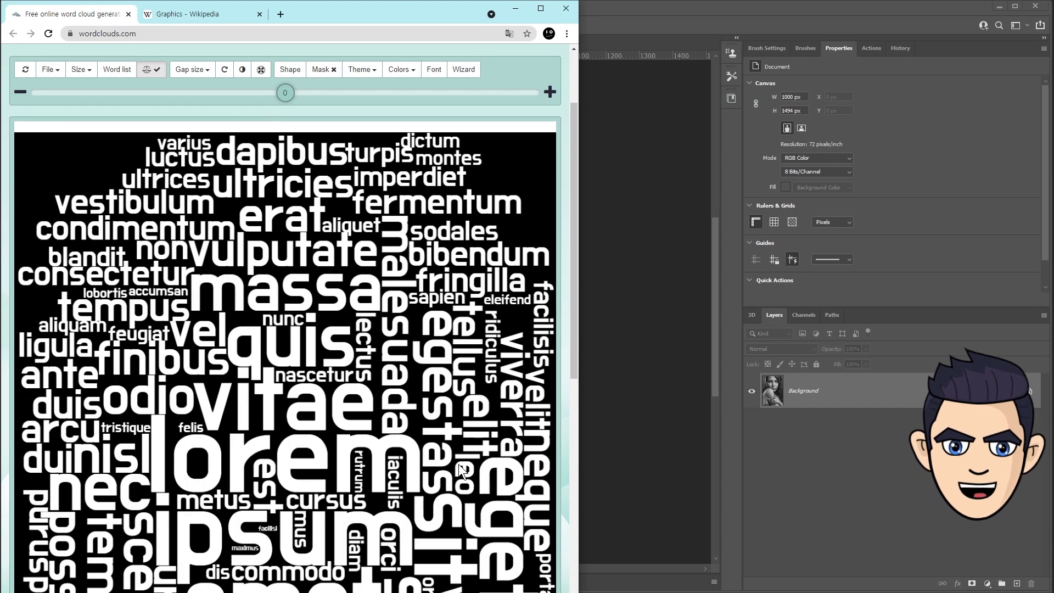
Scroll through all 138 words in the word list and close it.
{"action": "left_click", "coordinate": [111, 73]}
{"action": "left_click_drag", "start_coordinate": [526, 169], "coordinate": [530, 571]}
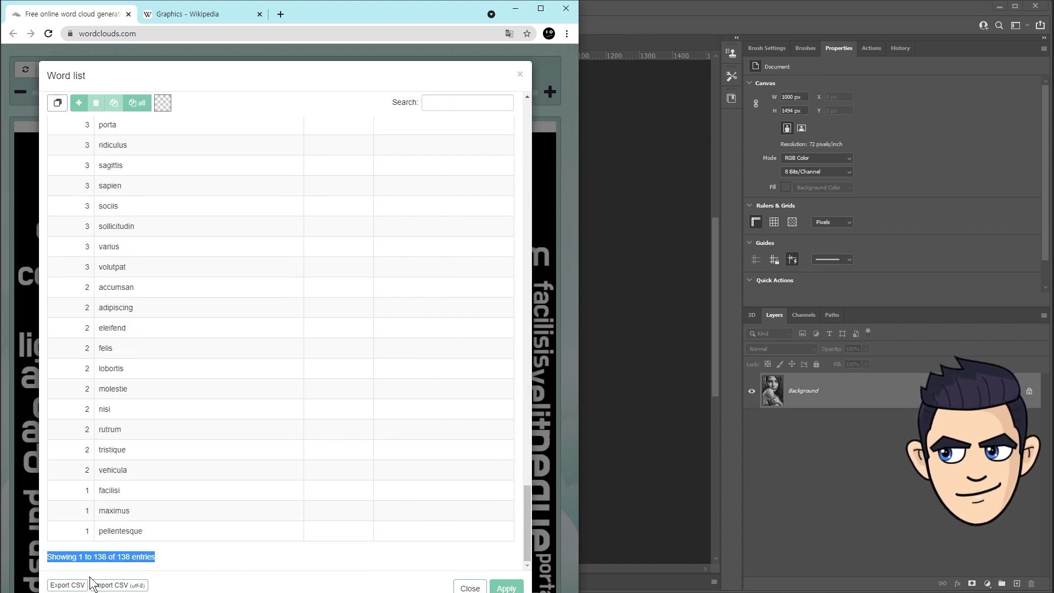
{"action": "left_click", "coordinate": [471, 587]}
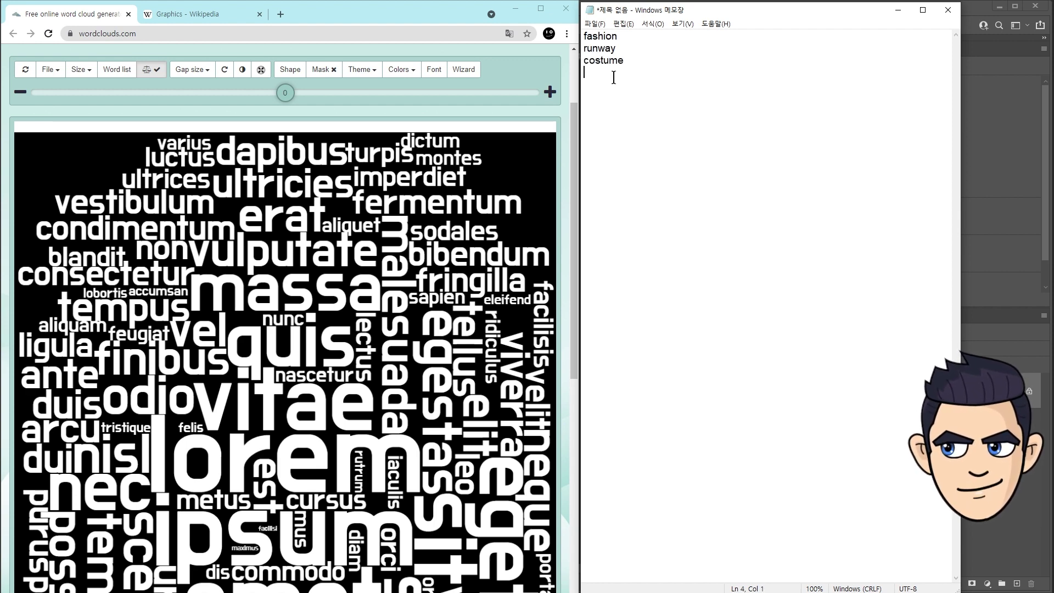
Paste the remaining fashion words down to Paris and copy the whole list.
{"action": "type", "text": "hair style fashion week collection designer Model look photography make edge Modern dandy chic exception Renaissance show Beauty New York Community street music unique film woman man Favorite Paris"}
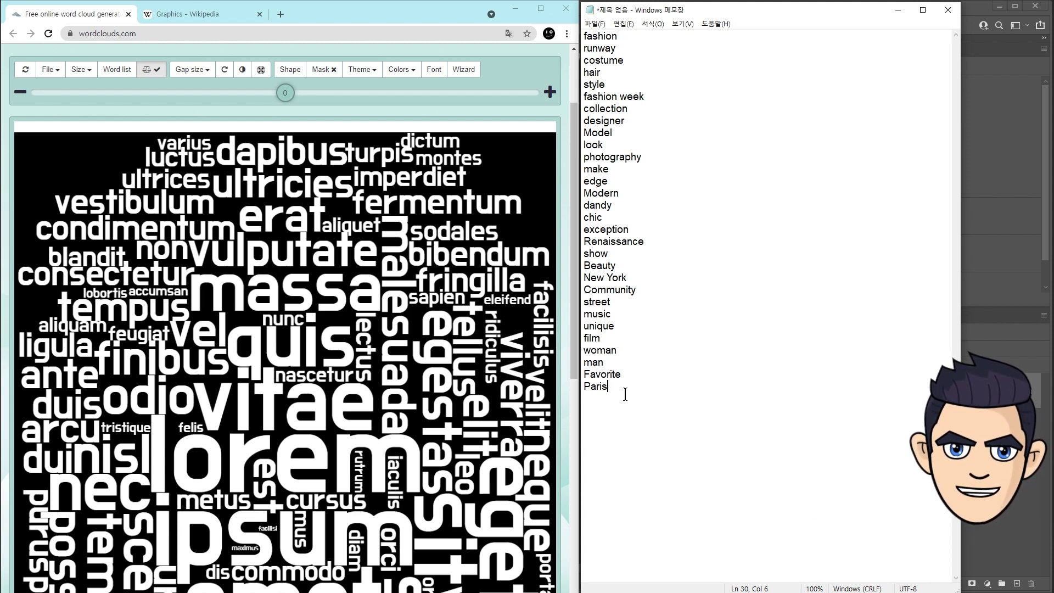
{"action": "left_click_drag", "start_coordinate": [625, 394], "coordinate": [524, 44]}
{"action": "right_click", "coordinate": [592, 116]}
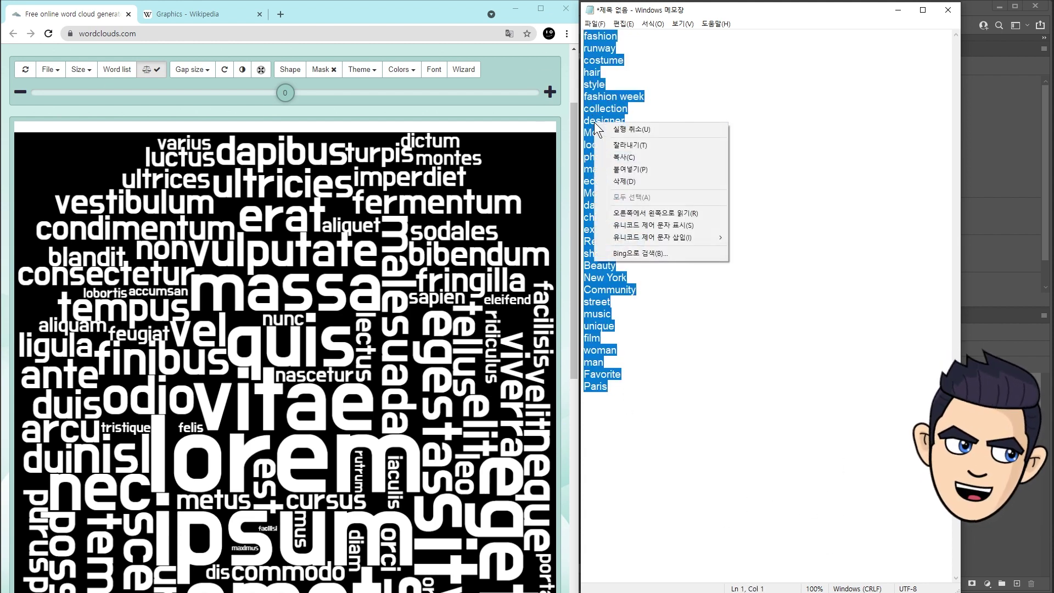
{"action": "left_click", "coordinate": [615, 155]}
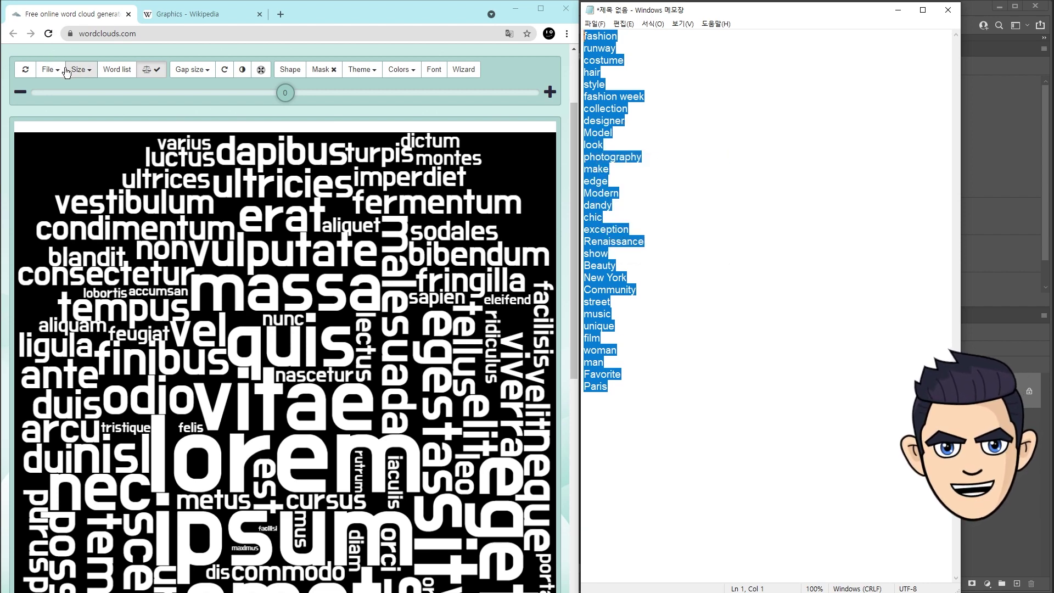
Paste the fashion words as the cloud's text and apply them, replacing lorem ipsum.
{"action": "left_click", "coordinate": [116, 69]}
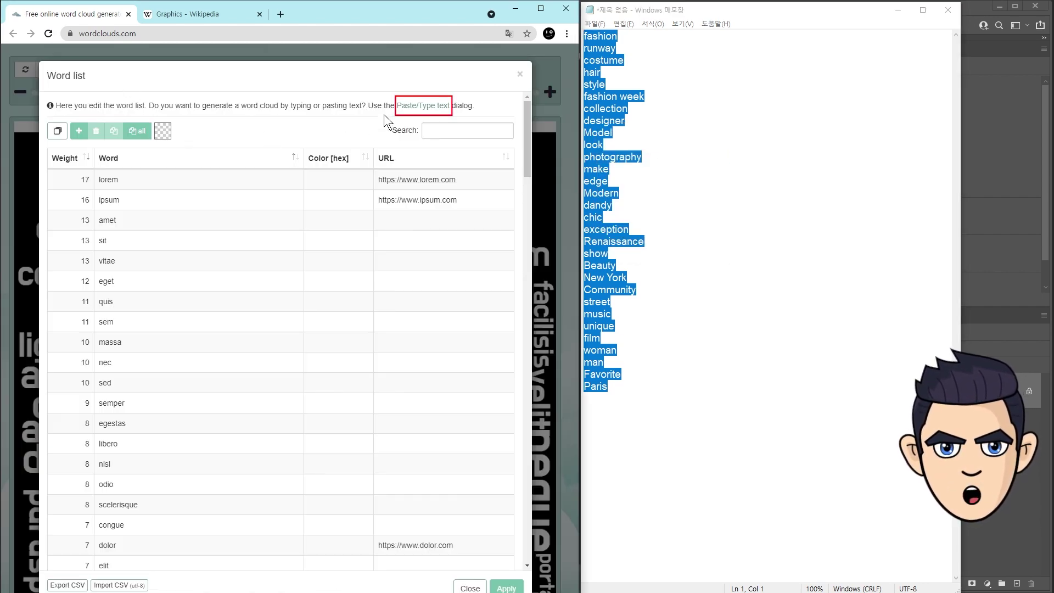
{"action": "left_click", "coordinate": [409, 112]}
{"action": "left_click", "coordinate": [160, 134]}
{"action": "key", "text": "ctrl+v"}
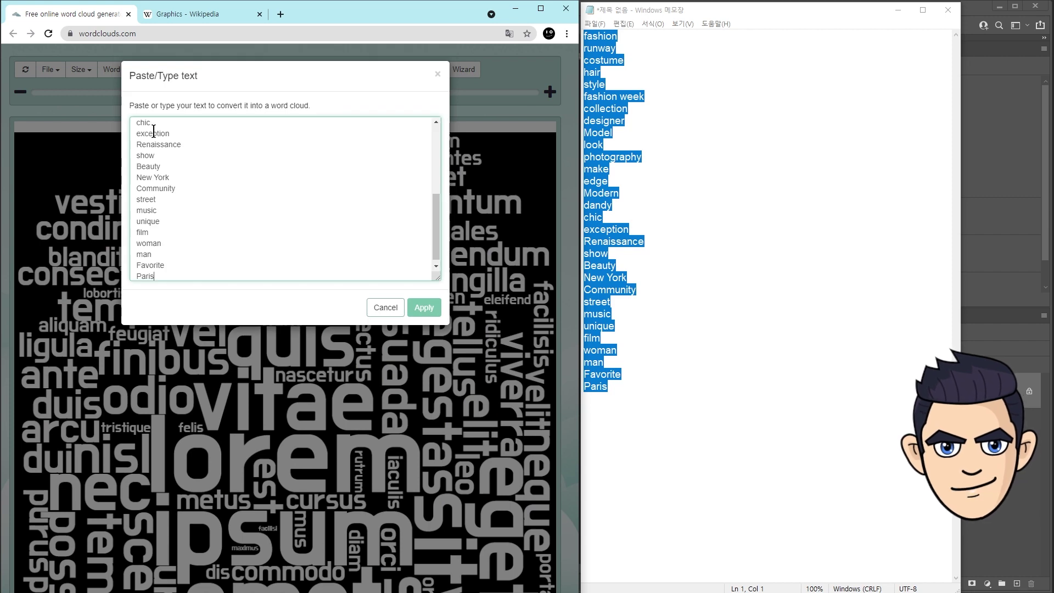
{"action": "left_click", "coordinate": [421, 309]}
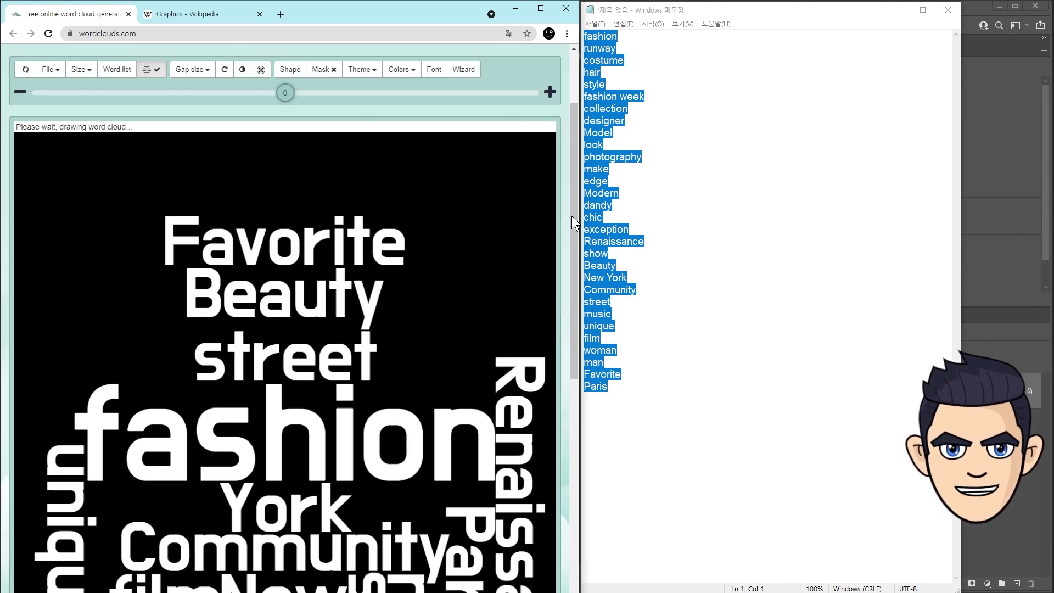
{"action": "mouse_move", "coordinate": [577, 204]}
{"action": "left_mouse_down"}
{"action": "mouse_move", "coordinate": [586, 364]}
{"action": "mouse_move", "coordinate": [579, 206]}
{"action": "left_mouse_up"}
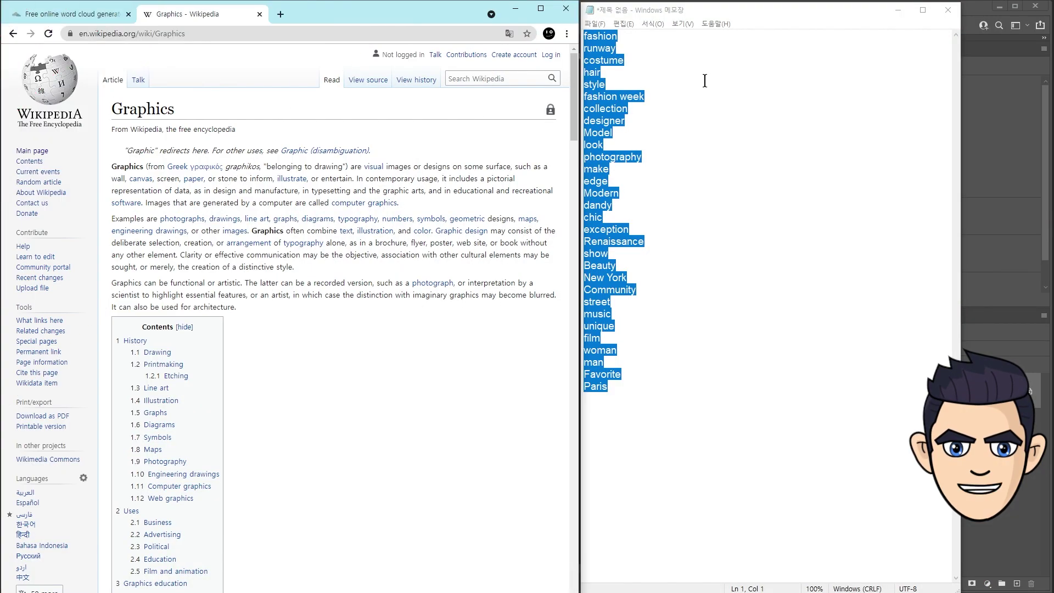
Copy the Fashion article's Definitions of fashion paragraphs from Wikipedia into Notepad below the word list.
{"action": "left_click", "coordinate": [485, 79]}
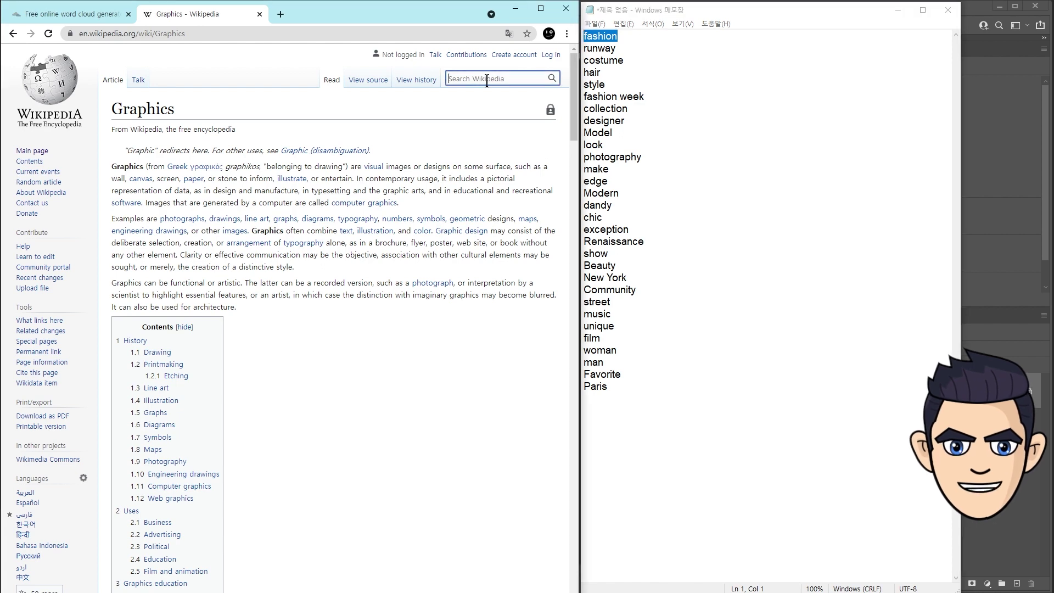
{"action": "left_click", "coordinate": [551, 80]}
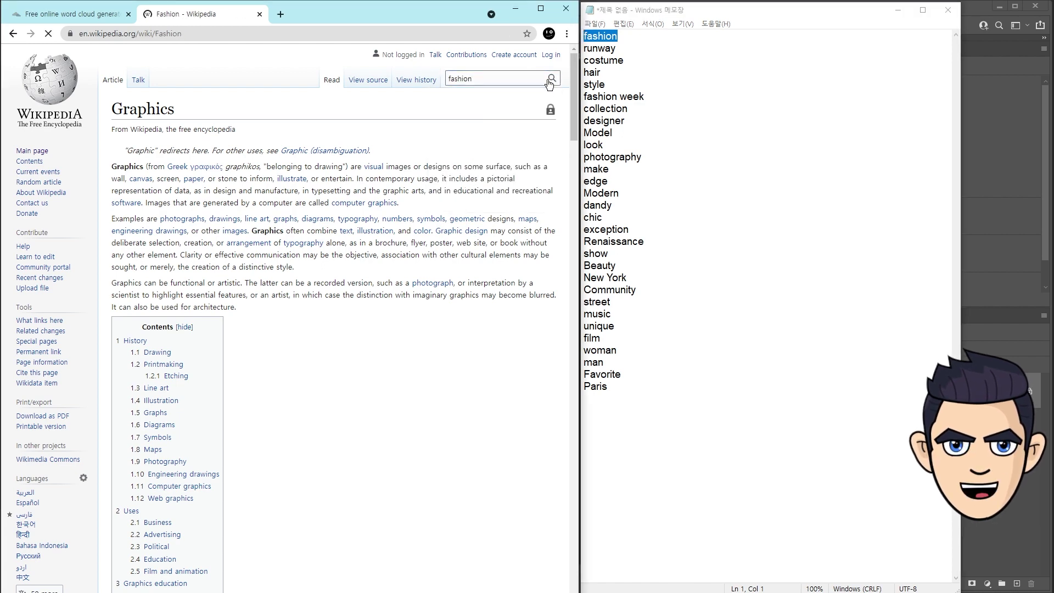
{"action": "left_click", "coordinate": [156, 294]}
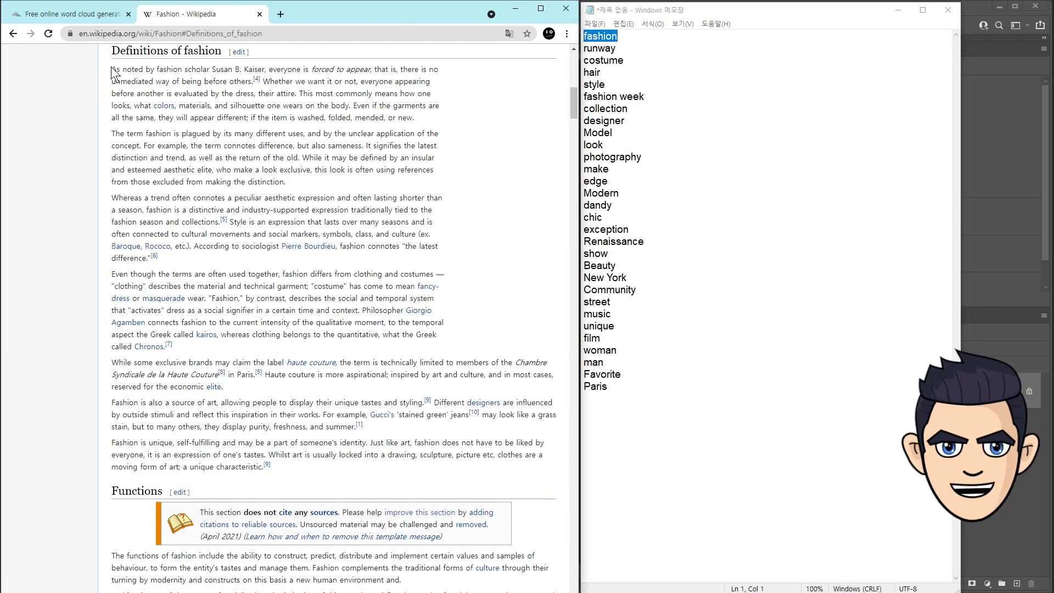
{"action": "left_click_drag", "start_coordinate": [123, 84], "coordinate": [374, 463]}
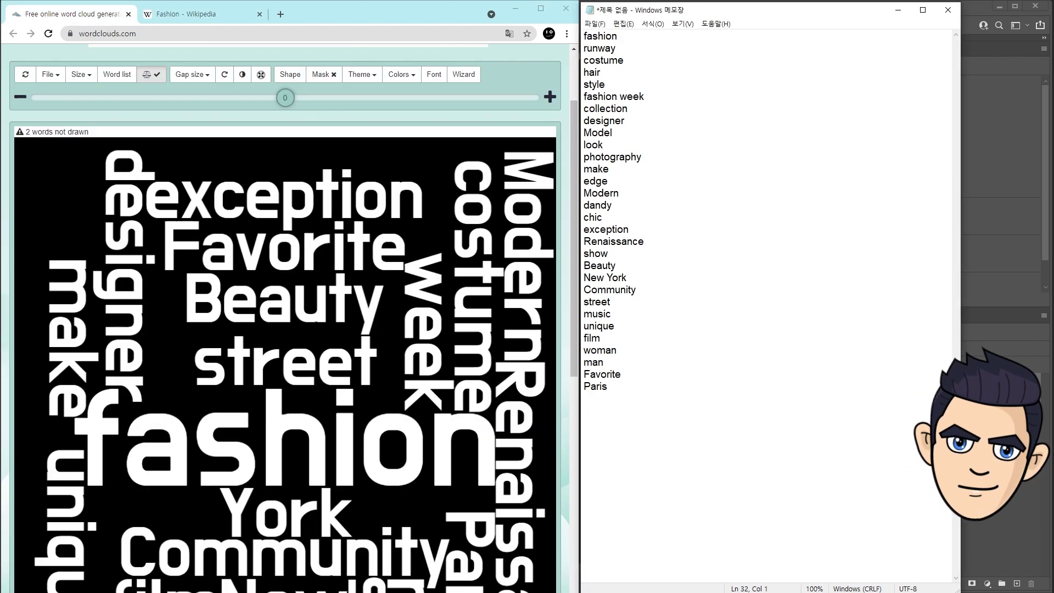
{"action": "key", "text": "ctrl+v"}
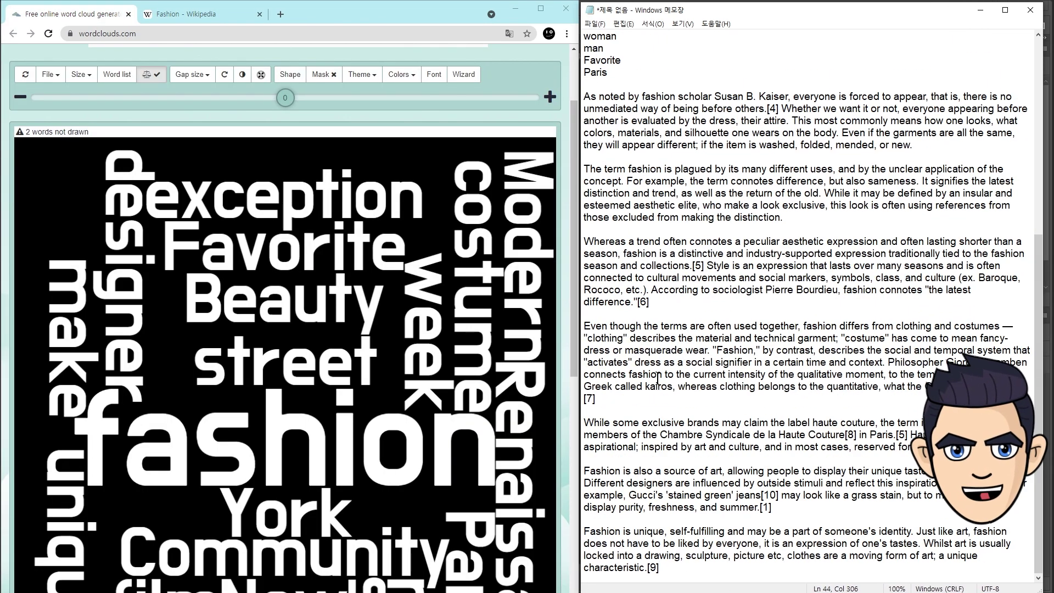
Build the word cloud from the full pasted Fashion article text and review its word list.
{"action": "left_click", "coordinate": [118, 74]}
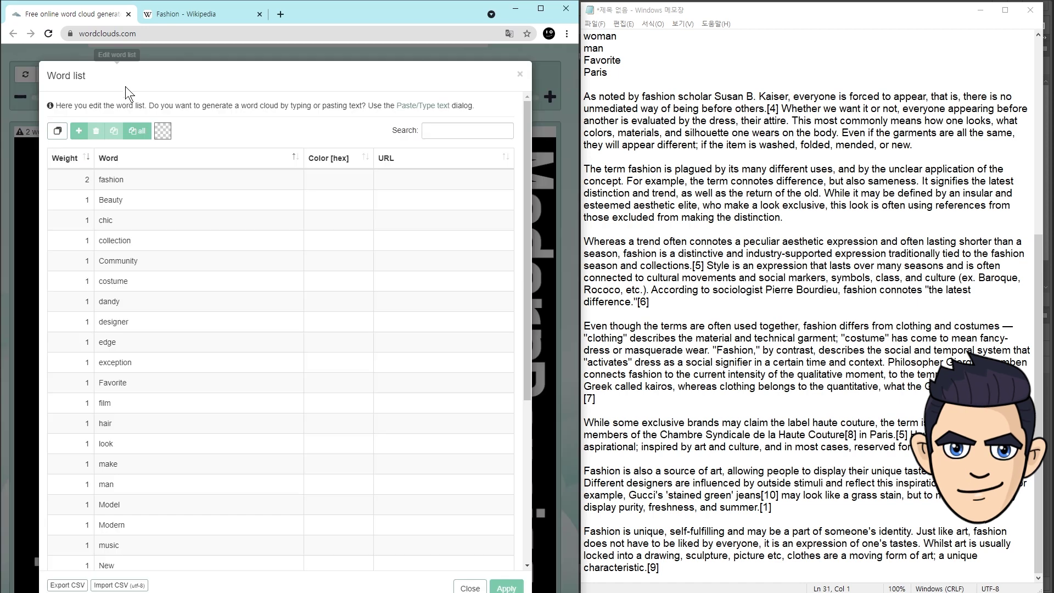
{"action": "left_click", "coordinate": [423, 107]}
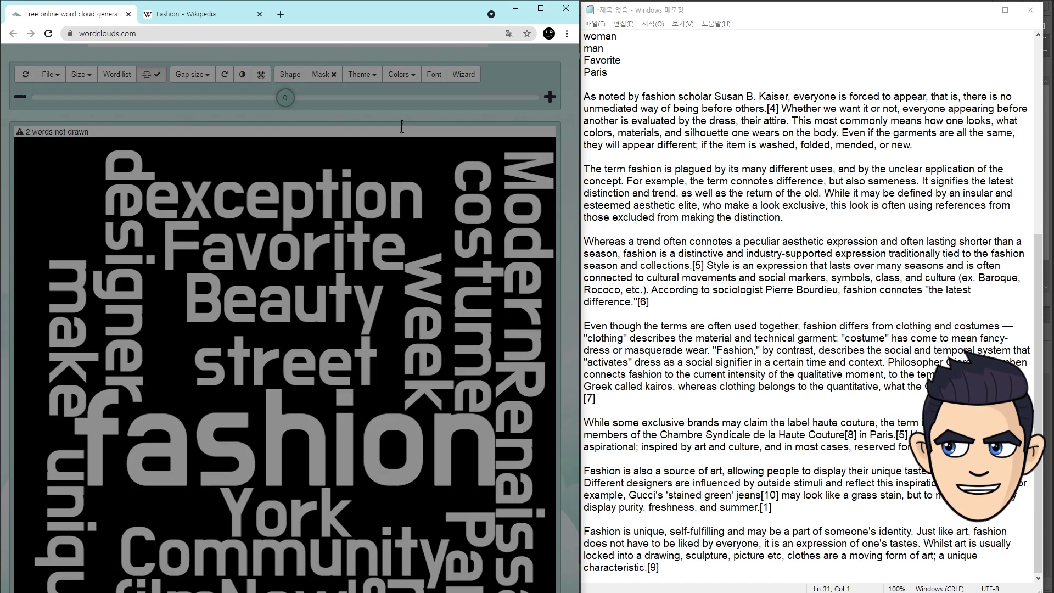
{"action": "key", "text": "ctrl+v"}
{"action": "left_click", "coordinate": [422, 308]}
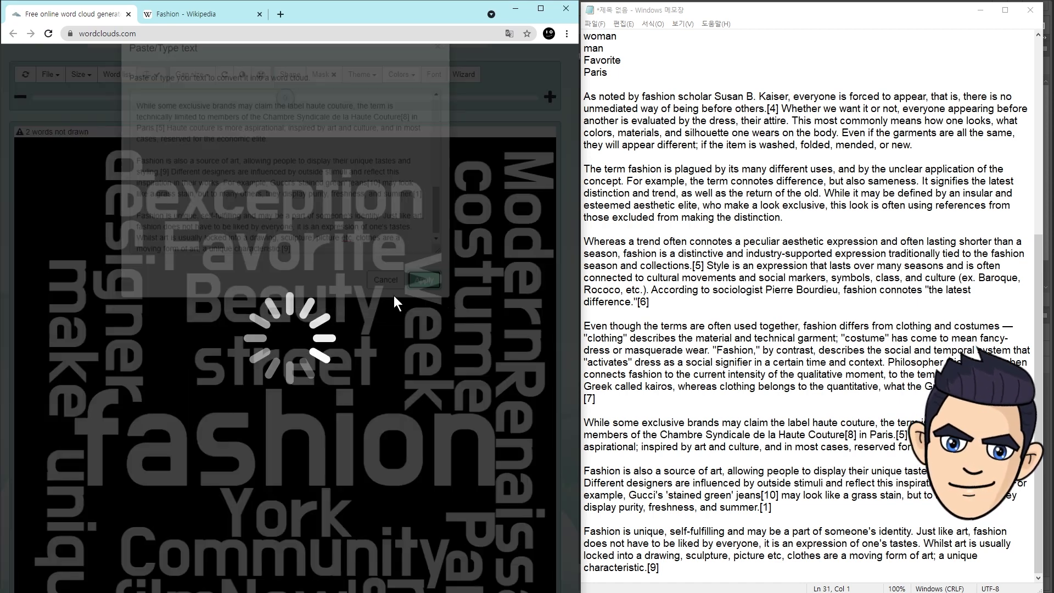
{"action": "scroll", "coordinate": [330, 329], "scroll_direction": "down", "scroll_amount": 5}
{"action": "scroll", "coordinate": [330, 329], "scroll_direction": "up", "scroll_amount": 10}
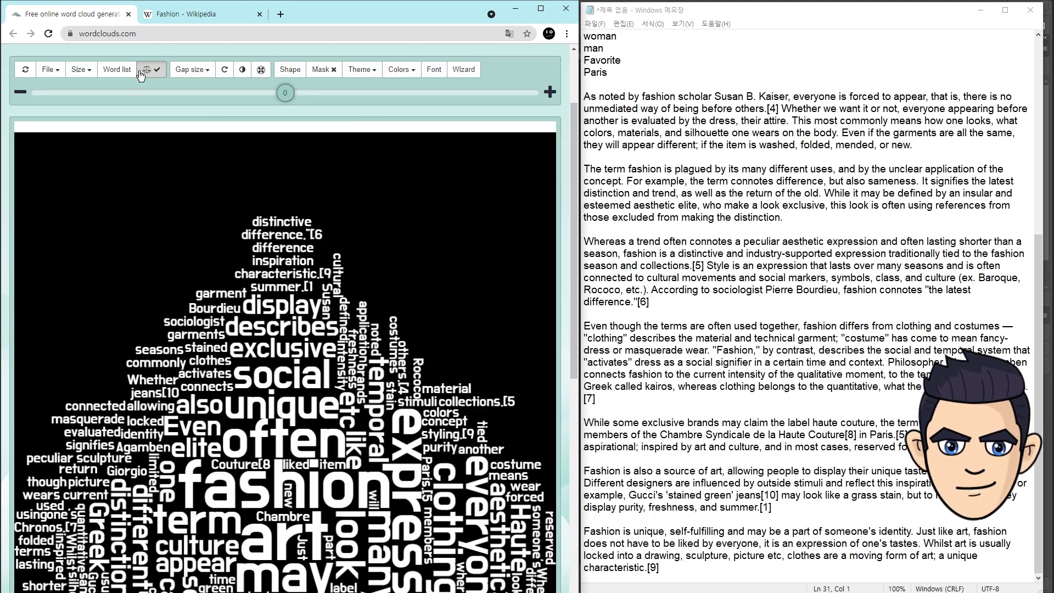
{"action": "left_click", "coordinate": [118, 72]}
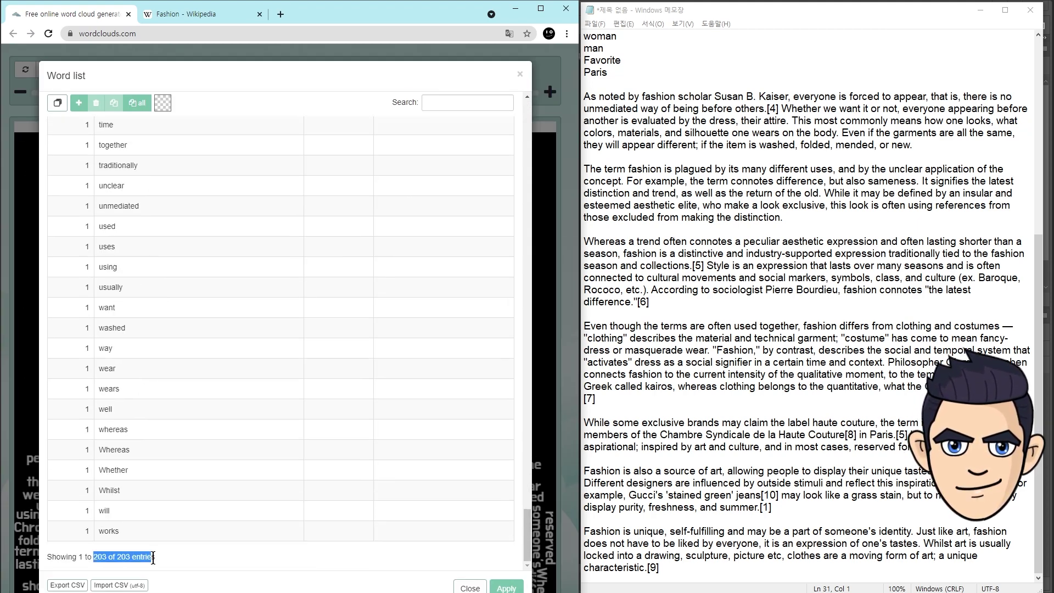
Trim the Notepad text by deleting everything from [7] to the end.
{"action": "left_click", "coordinate": [520, 74]}
{"action": "left_click", "coordinate": [615, 313]}
{"action": "left_click_drag", "start_coordinate": [584, 396], "coordinate": [834, 581]}
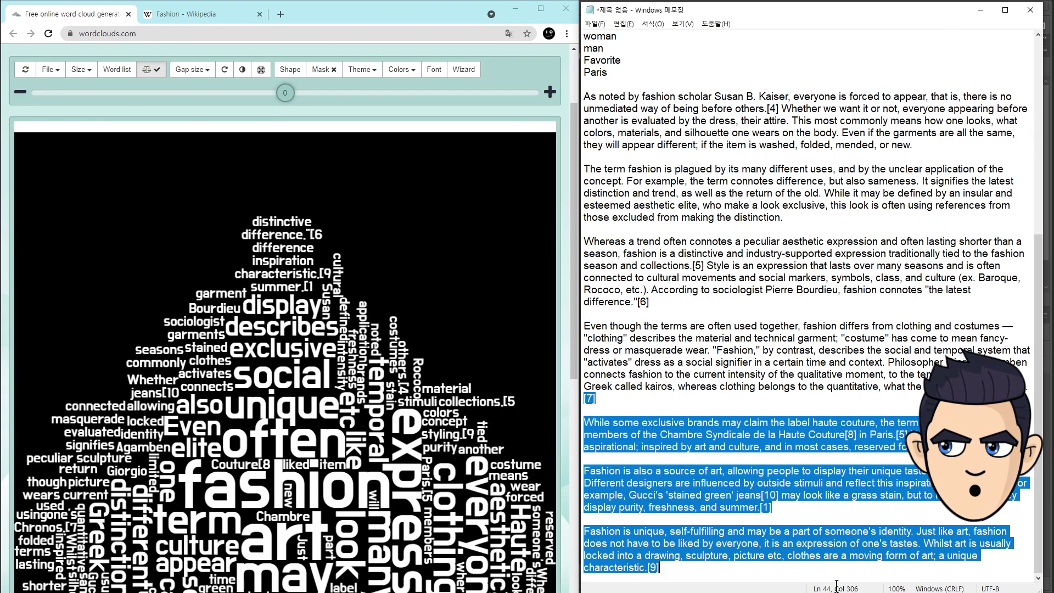
{"action": "key", "text": "Delete"}
{"action": "key", "text": "ctrl+a"}
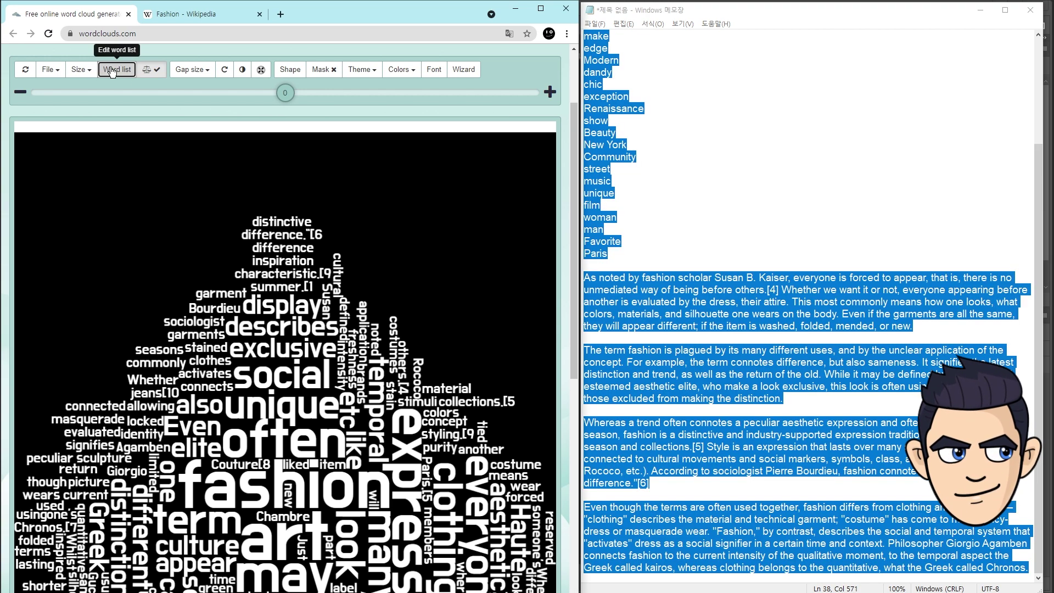
Rebuild the cloud from the shortened article text, giving 168 words.
{"action": "left_click", "coordinate": [117, 69]}
{"action": "left_click", "coordinate": [423, 106]}
{"action": "key", "text": "ctrl+v"}
{"action": "left_click", "coordinate": [424, 309]}
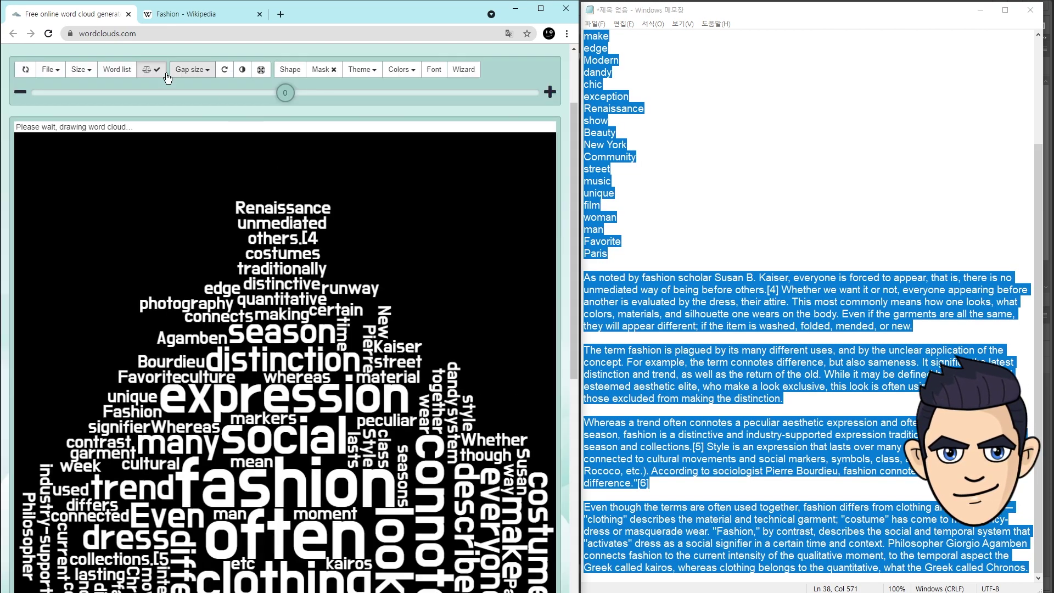
{"action": "left_click_drag", "start_coordinate": [526, 140], "coordinate": [147, 556]}
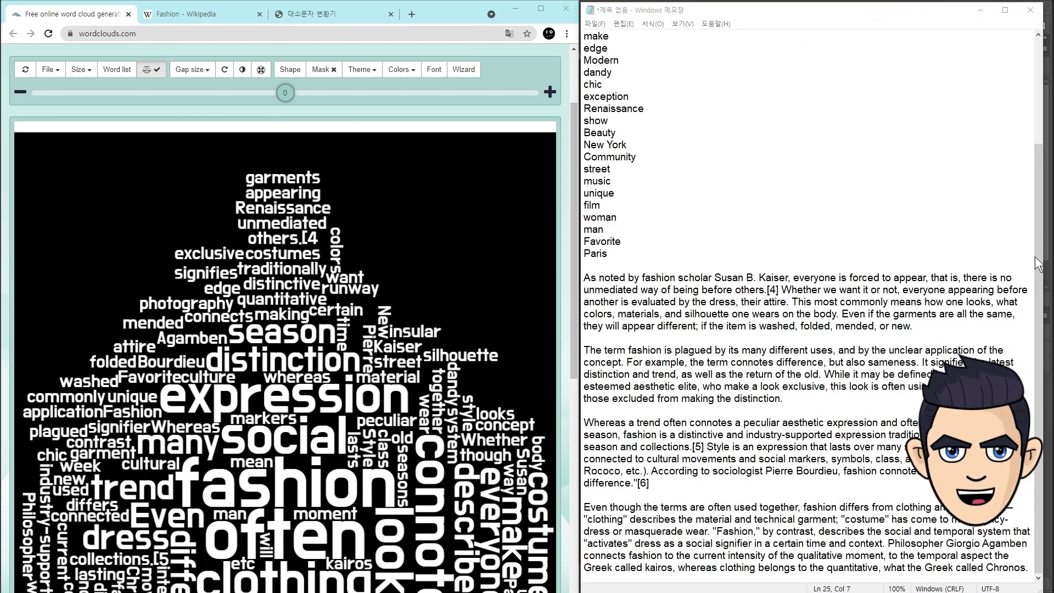
Copy all the Notepad text for case conversion.
{"action": "left_click", "coordinate": [763, 157]}
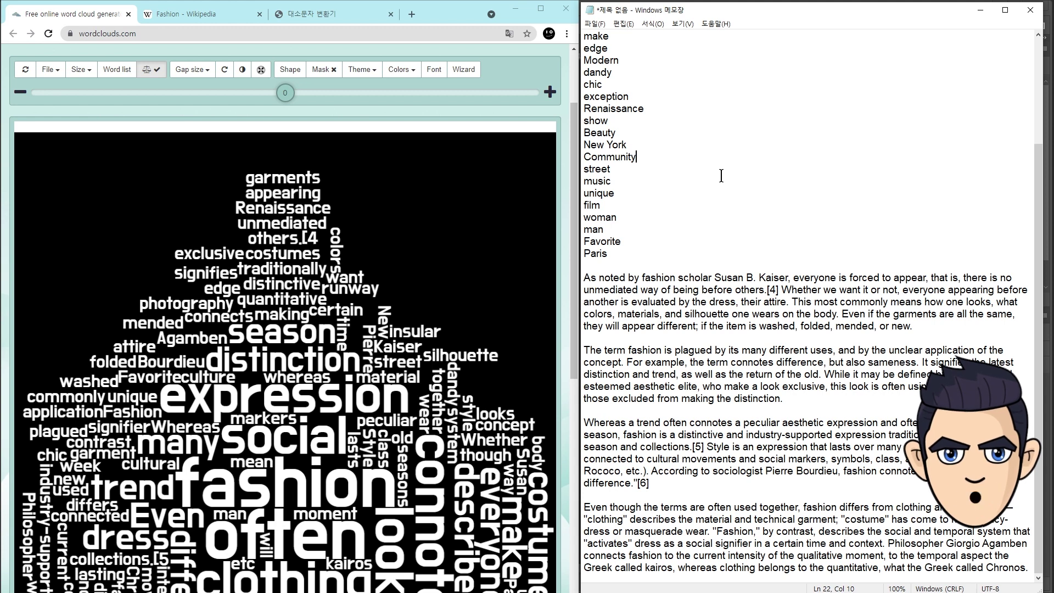
{"action": "left_click", "coordinate": [682, 148]}
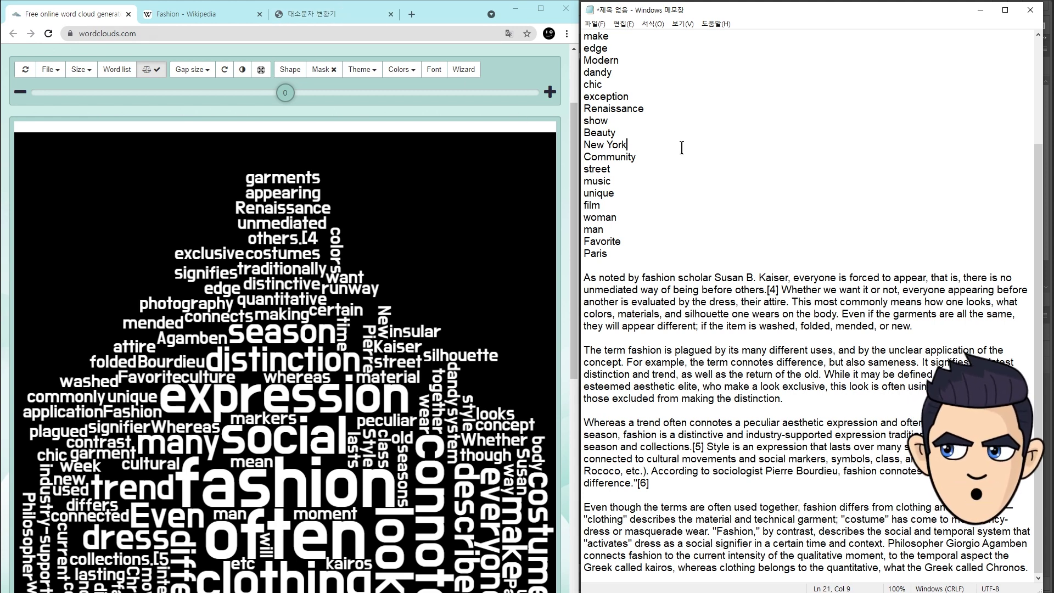
{"action": "key", "text": "ctrl+a"}
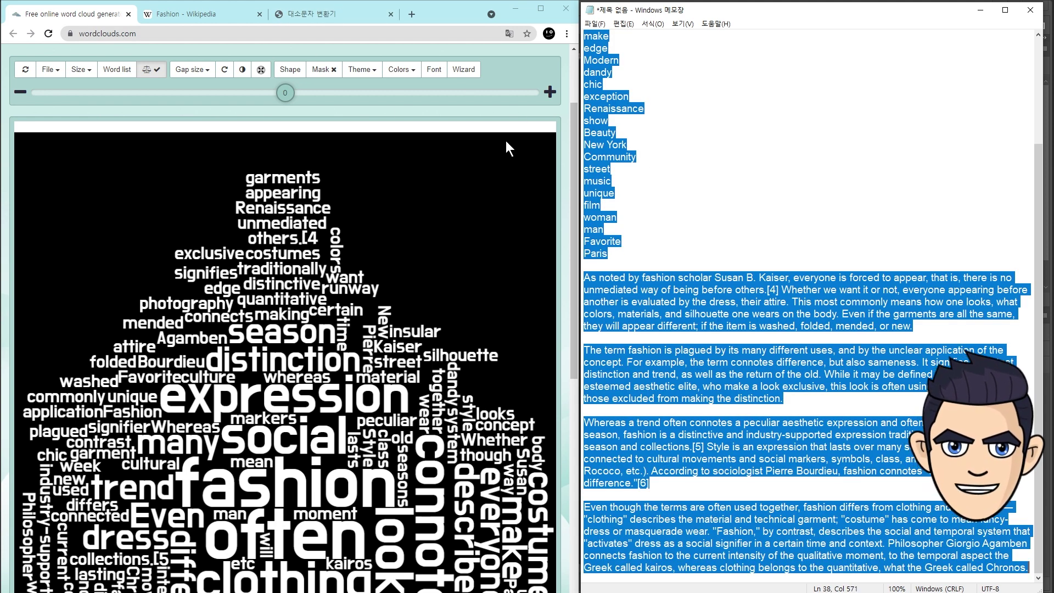
{"action": "left_click", "coordinate": [320, 15]}
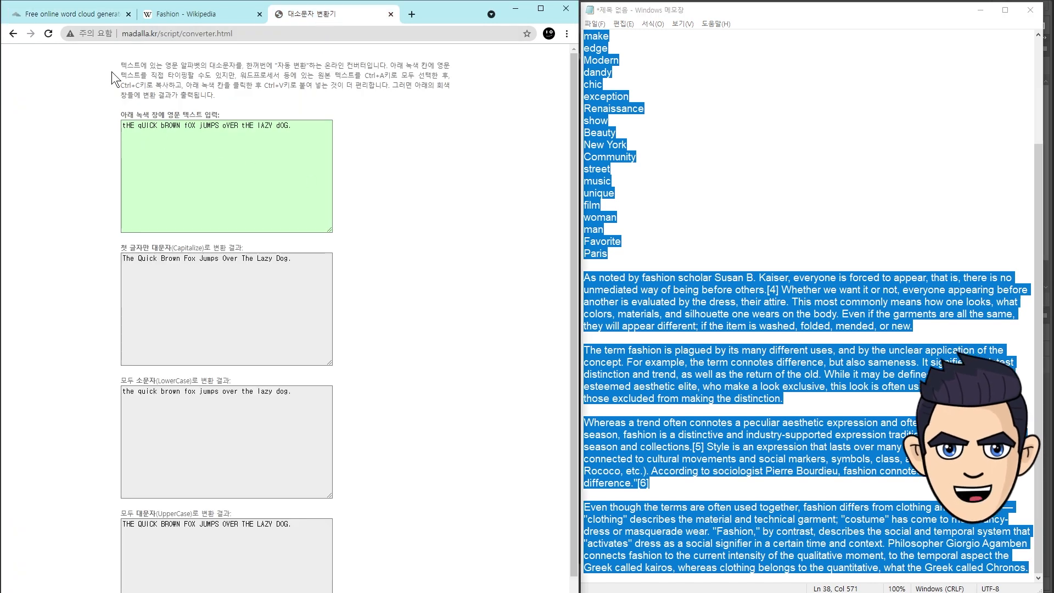
Convert the Notepad text to UPPERCASE in the madalla.kr converter and copy the result.
{"action": "left_click", "coordinate": [242, 148]}
{"action": "key", "text": "ctrl+v"}
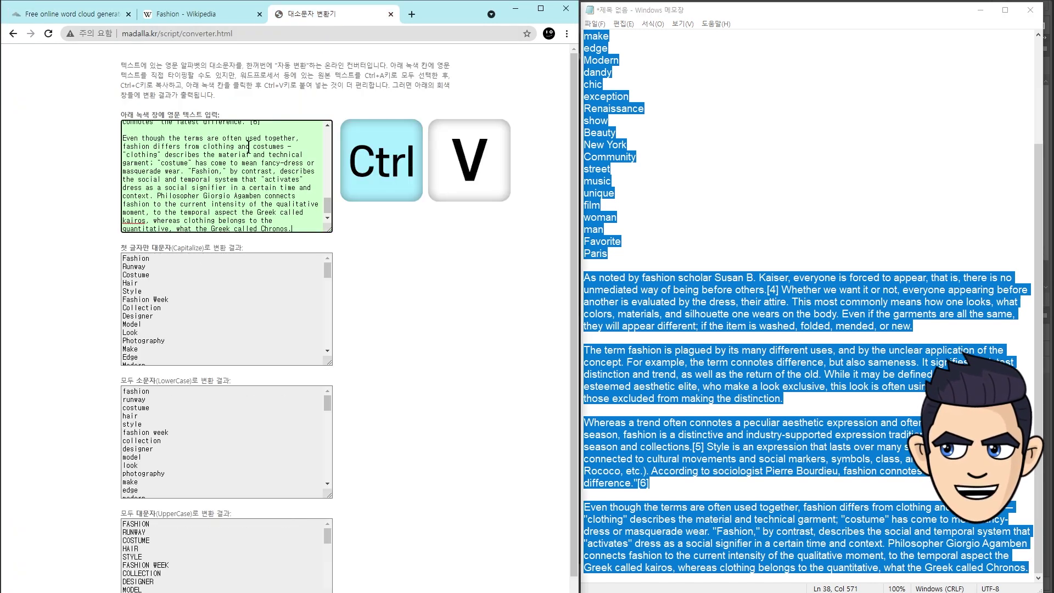
{"action": "left_click_drag", "start_coordinate": [571, 197], "coordinate": [575, 249]}
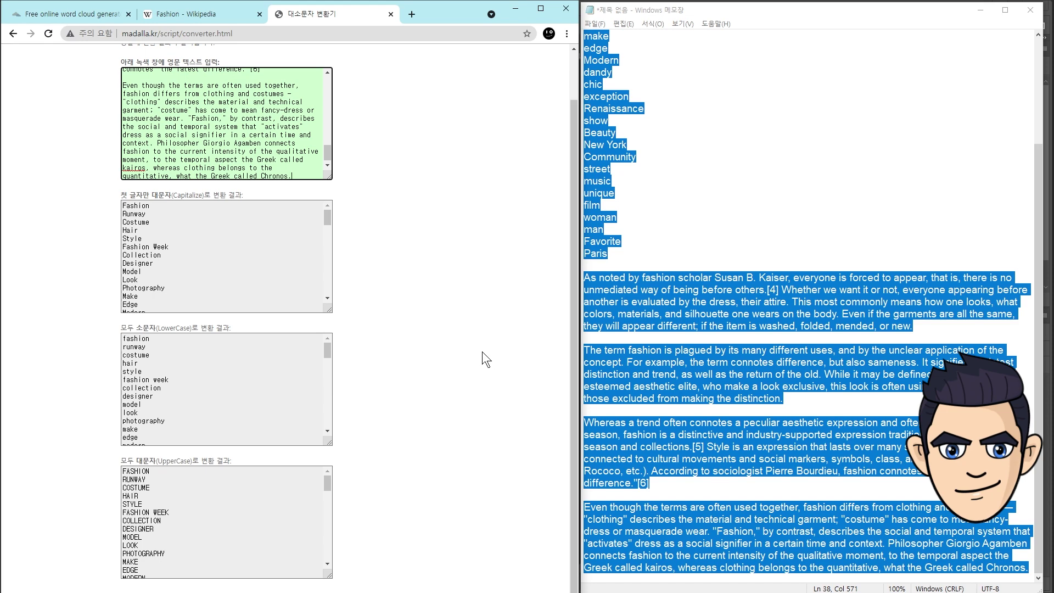
{"action": "left_click", "coordinate": [204, 507]}
{"action": "key", "text": "ctrl+c"}
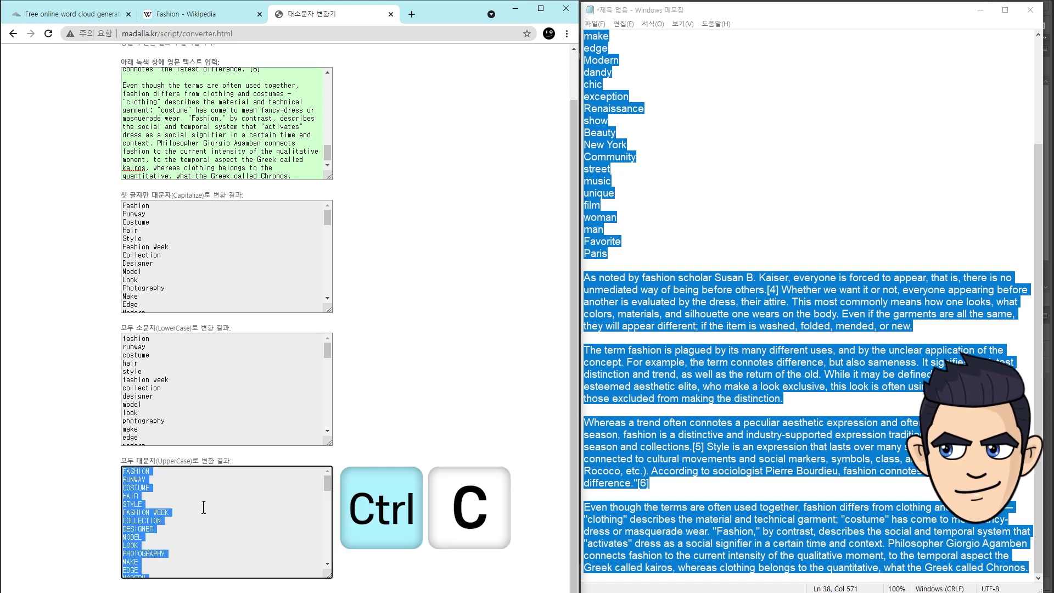
Replace all the Notepad text with the uppercase version.
{"action": "left_click", "coordinate": [714, 287]}
{"action": "key", "text": "ctrl+a"}
{"action": "key", "text": "ctrl+v"}
{"action": "scroll", "coordinate": [1045, 124], "scroll_direction": "up", "scroll_amount": 1}
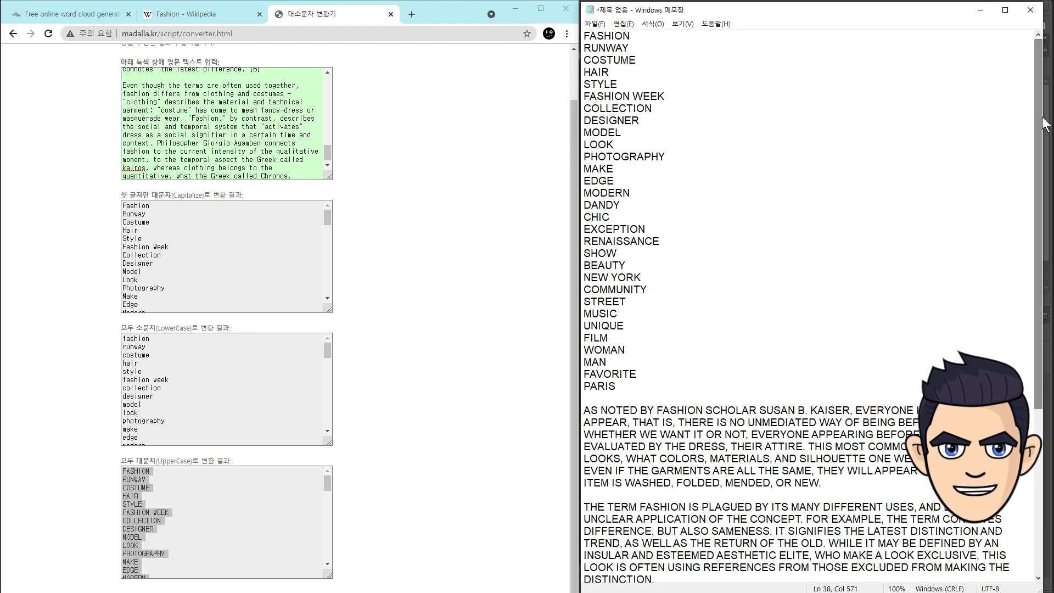
{"action": "left_click", "coordinate": [72, 14]}
Regenerate the cloud from the uppercase text and inspect entries like COME, DIFFERENCE."[6 and ETC.
{"action": "key", "text": "ctrl+v"}
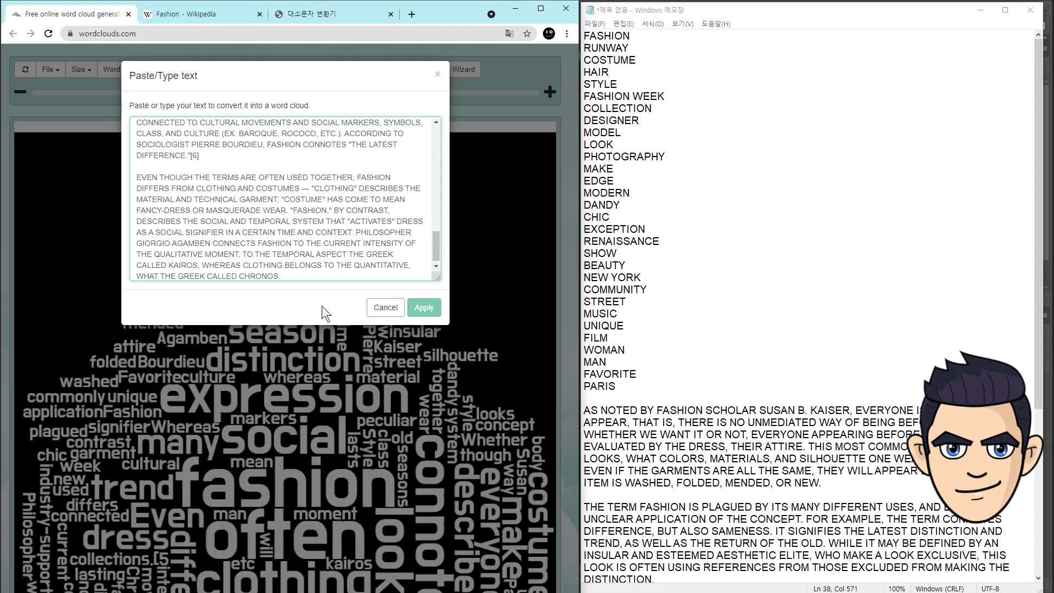
{"action": "left_click", "coordinate": [424, 308]}
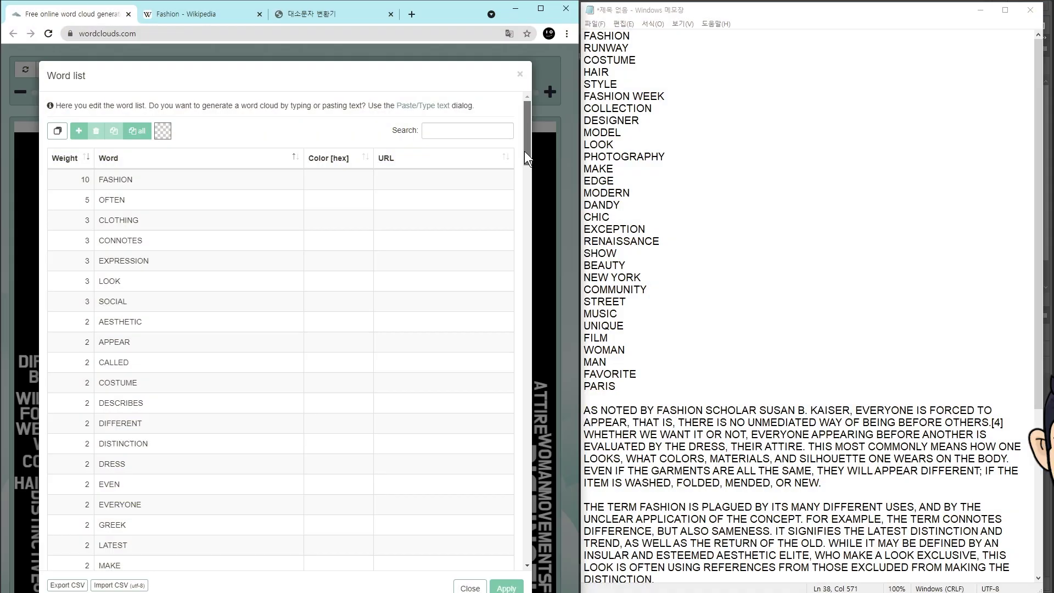
{"action": "left_click_drag", "start_coordinate": [526, 156], "coordinate": [545, 271]}
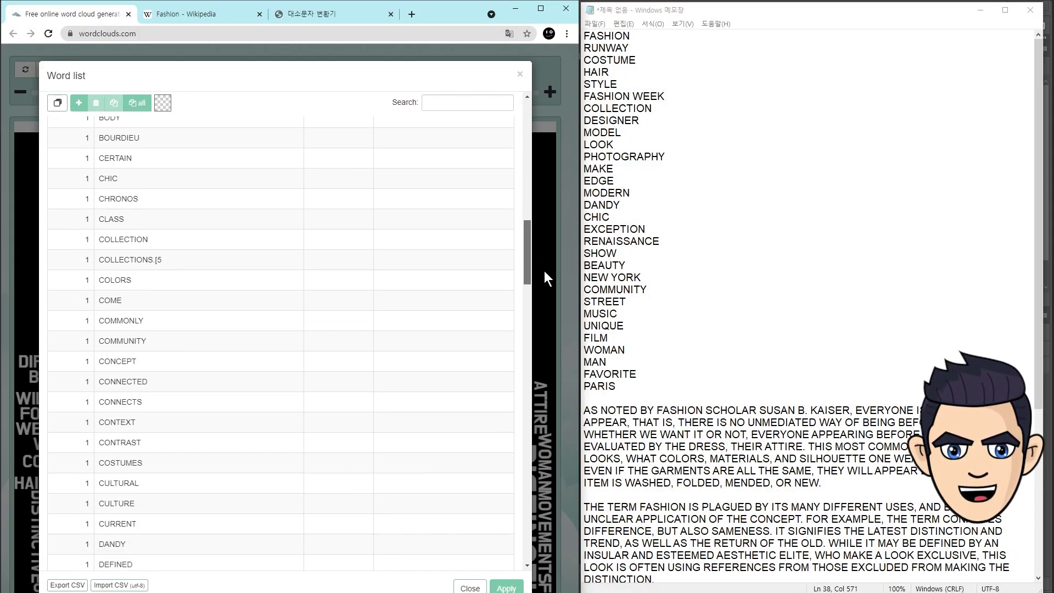
{"action": "double_click", "coordinate": [151, 300]}
{"action": "left_click_drag", "start_coordinate": [527, 252], "coordinate": [528, 288]}
{"action": "double_click", "coordinate": [203, 292]}
{"action": "left_click_drag", "start_coordinate": [527, 329], "coordinate": [528, 356]}
{"action": "double_click", "coordinate": [76, 280]}
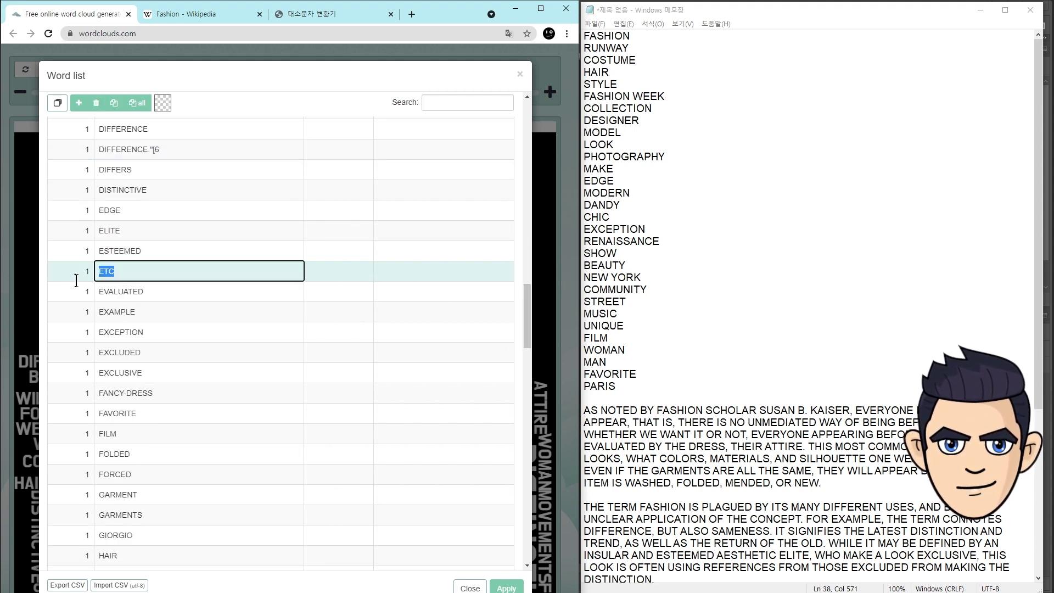
{"action": "left_click_drag", "start_coordinate": [526, 310], "coordinate": [529, 123]}
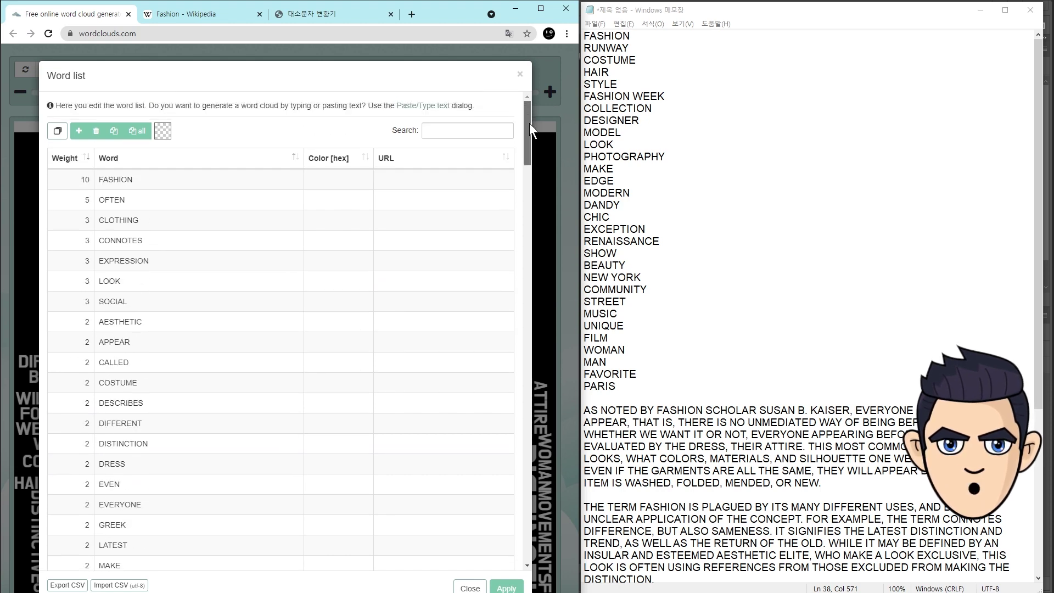
Delete OFTEN and CALLED from the word list.
{"action": "left_click", "coordinate": [154, 201]}
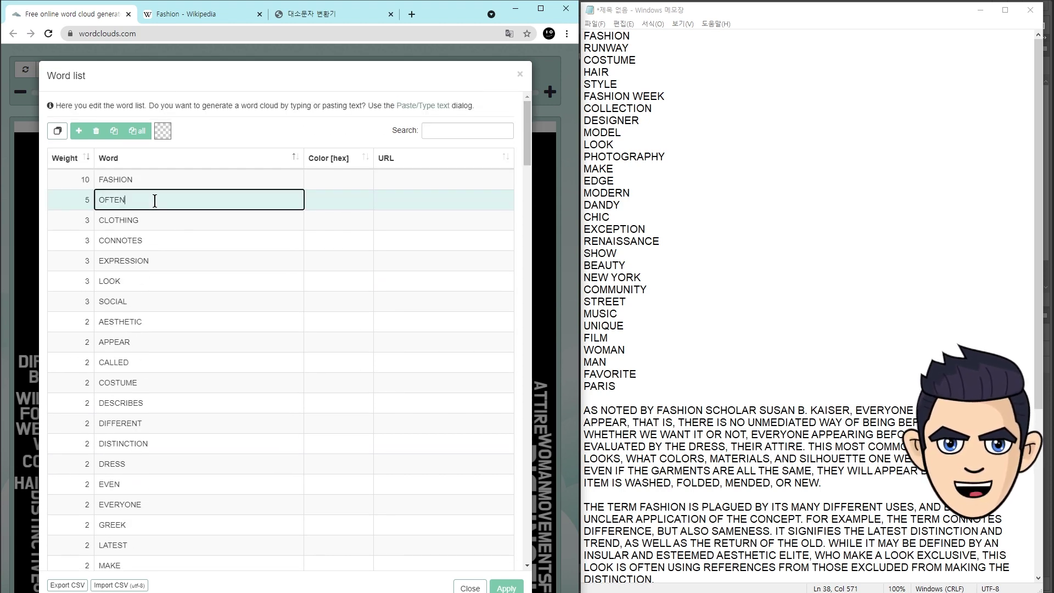
{"action": "left_click", "coordinate": [97, 132]}
{"action": "left_click", "coordinate": [149, 341]}
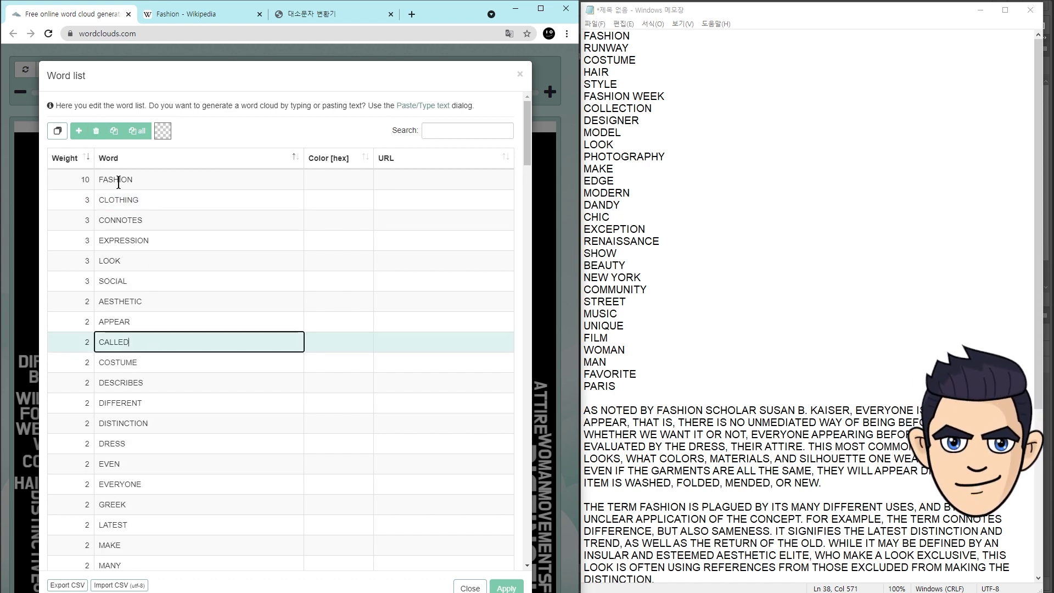
{"action": "left_click", "coordinate": [97, 131]}
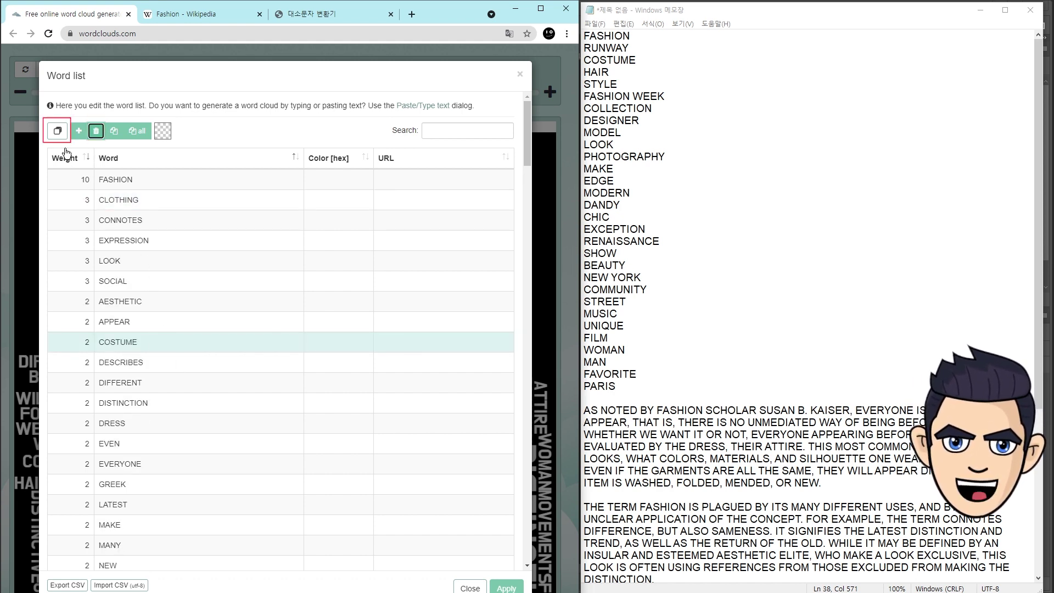
Multi-select filler words EVEN, GREEK, COME, COMMONLY and DIFFERENCE."[6 for removal.
{"action": "left_click", "coordinate": [57, 134]}
{"action": "left_click", "coordinate": [176, 374]}
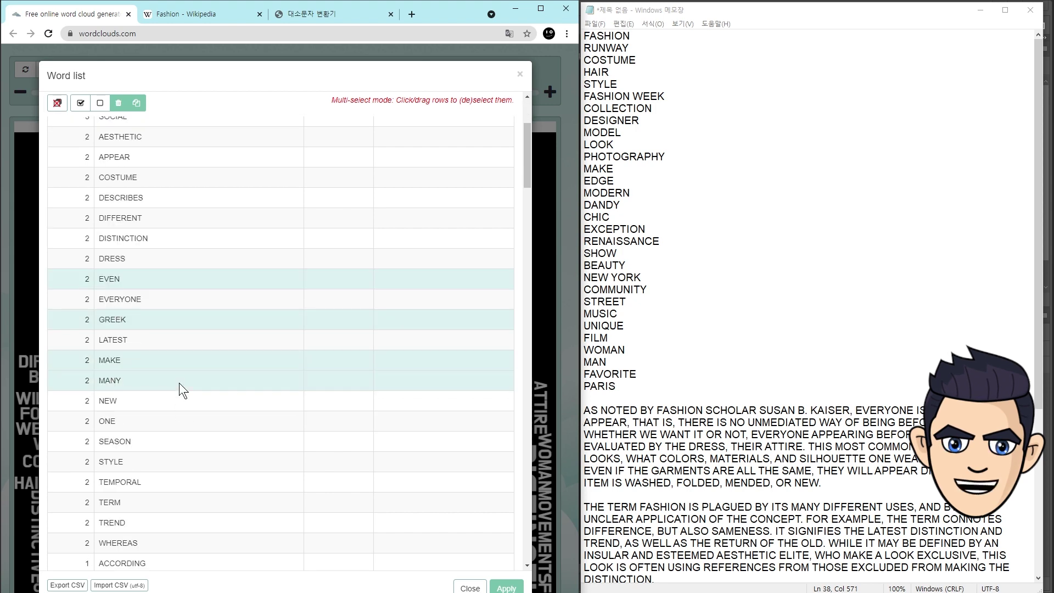
{"action": "scroll", "coordinate": [164, 335], "scroll_direction": "down", "scroll_amount": 3}
{"action": "scroll", "coordinate": [163, 335], "scroll_direction": "down", "scroll_amount": 5}
{"action": "scroll", "coordinate": [193, 381], "scroll_direction": "down", "scroll_amount": 4}
{"action": "scroll", "coordinate": [175, 399], "scroll_direction": "down", "scroll_amount": 1}
{"action": "left_click", "coordinate": [181, 327]}
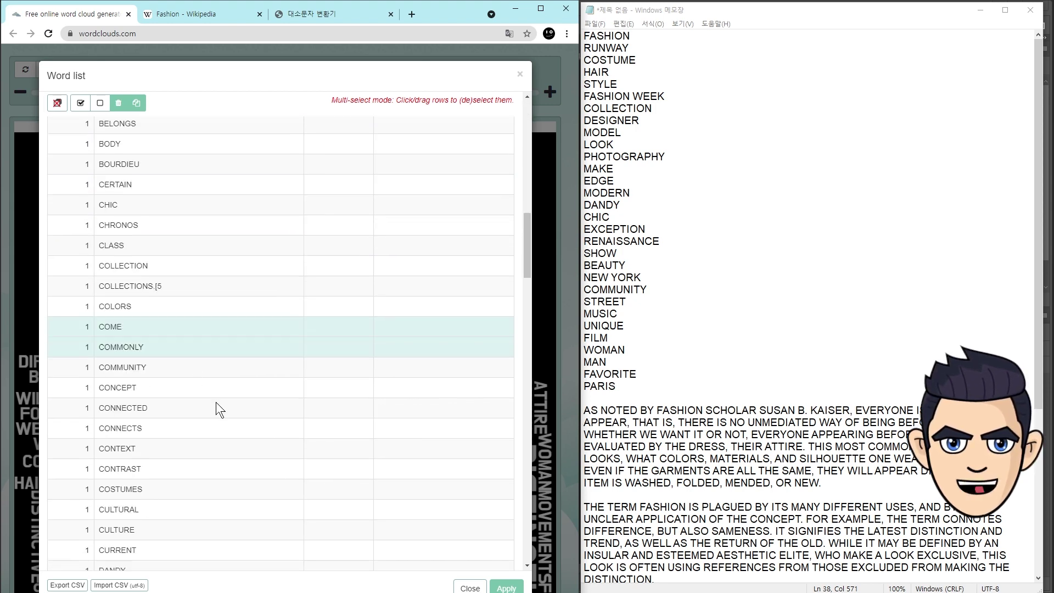
{"action": "scroll", "coordinate": [216, 402], "scroll_direction": "down", "scroll_amount": 3}
{"action": "left_click", "coordinate": [185, 288]}
{"action": "scroll", "coordinate": [193, 357], "scroll_direction": "down", "scroll_amount": 2}
{"action": "left_click", "coordinate": [205, 381]}
{"action": "scroll", "coordinate": [187, 417], "scroll_direction": "down", "scroll_amount": 15}
Mark WEEK, WELL, WILL and YORK too, delete all marked words, and apply.
{"action": "left_click", "coordinate": [166, 429]}
{"action": "left_click", "coordinate": [166, 449]}
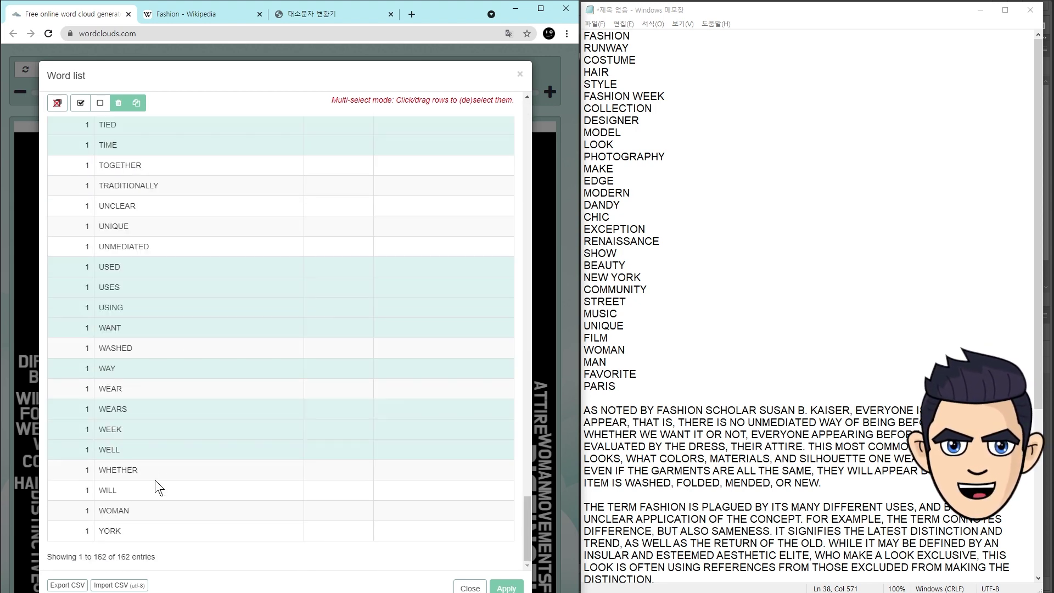
{"action": "left_click", "coordinate": [155, 490]}
{"action": "left_click", "coordinate": [147, 527]}
{"action": "left_click", "coordinate": [118, 103]}
{"action": "left_click", "coordinate": [506, 587]}
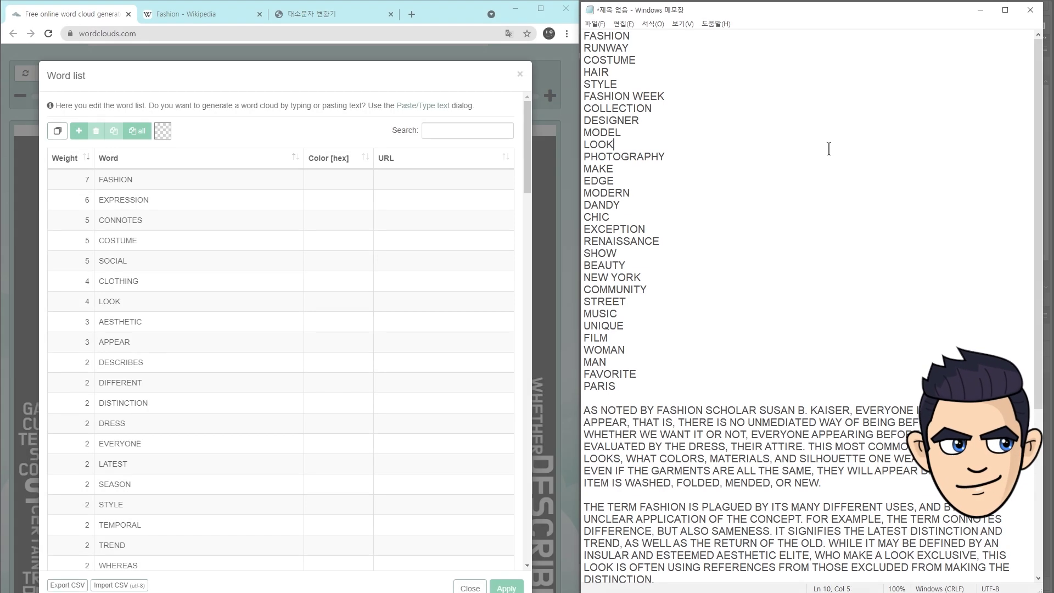
Replace the second to fourth word-list entries with RUNWAY, COSTUME and HAIR from Notepad.
{"action": "double_click", "coordinate": [606, 48]}
{"action": "key", "text": "ctrl+c"}
{"action": "double_click", "coordinate": [193, 200]}
{"action": "key", "text": "ctrl+v"}
{"action": "mouse_move", "coordinate": [636, 60]}
{"action": "left_mouse_down"}
{"action": "mouse_move", "coordinate": [579, 67]}
{"action": "mouse_move", "coordinate": [579, 77]}
{"action": "left_mouse_up"}
{"action": "double_click", "coordinate": [193, 220]}
{"action": "key", "text": "ctrl+v"}
{"action": "key", "text": "ctrl+c"}
{"action": "double_click", "coordinate": [193, 241]}
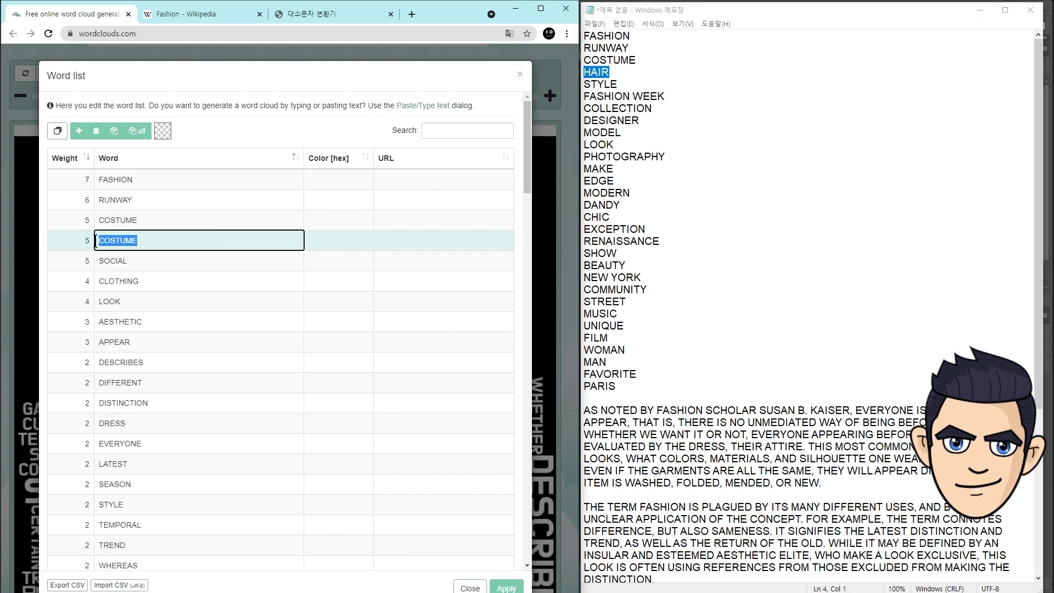
{"action": "key", "text": "ctrl+v"}
Replace further entries with STYLE, COLLECTION and a word over AESTHETIC.
{"action": "key", "text": "ctrl+c"}
{"action": "double_click", "coordinate": [297, 261]}
{"action": "key", "text": "ctrl+v"}
{"action": "left_click_drag", "start_coordinate": [664, 96], "coordinate": [584, 98]}
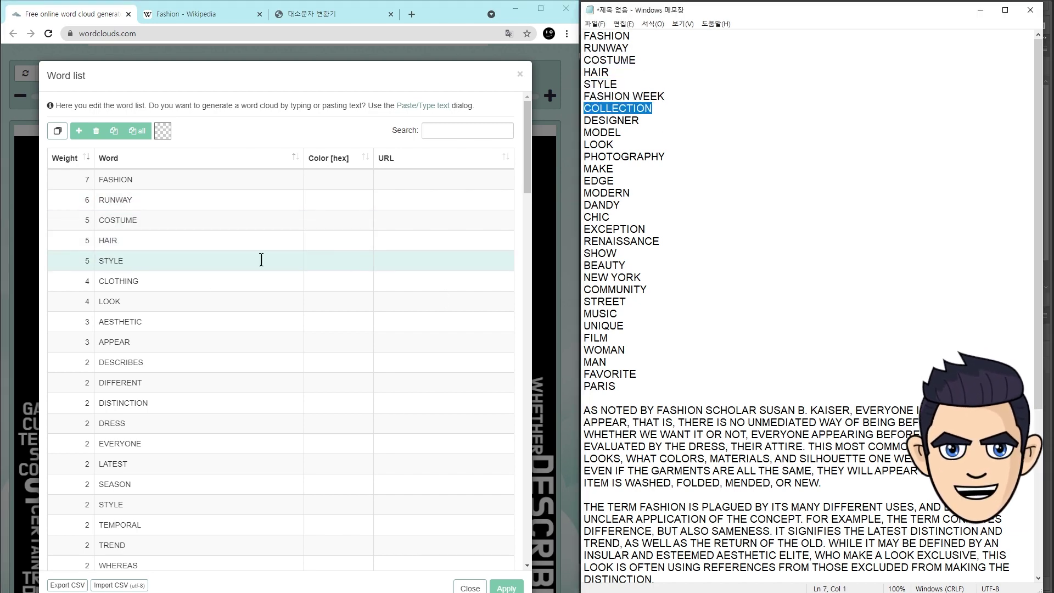
{"action": "key", "text": "ctrl+c"}
{"action": "double_click", "coordinate": [328, 281]}
{"action": "key", "text": "ctrl+v"}
{"action": "left_click_drag", "start_coordinate": [621, 132], "coordinate": [583, 133]}
{"action": "key", "text": "ctrl+c"}
{"action": "double_click", "coordinate": [100, 323]}
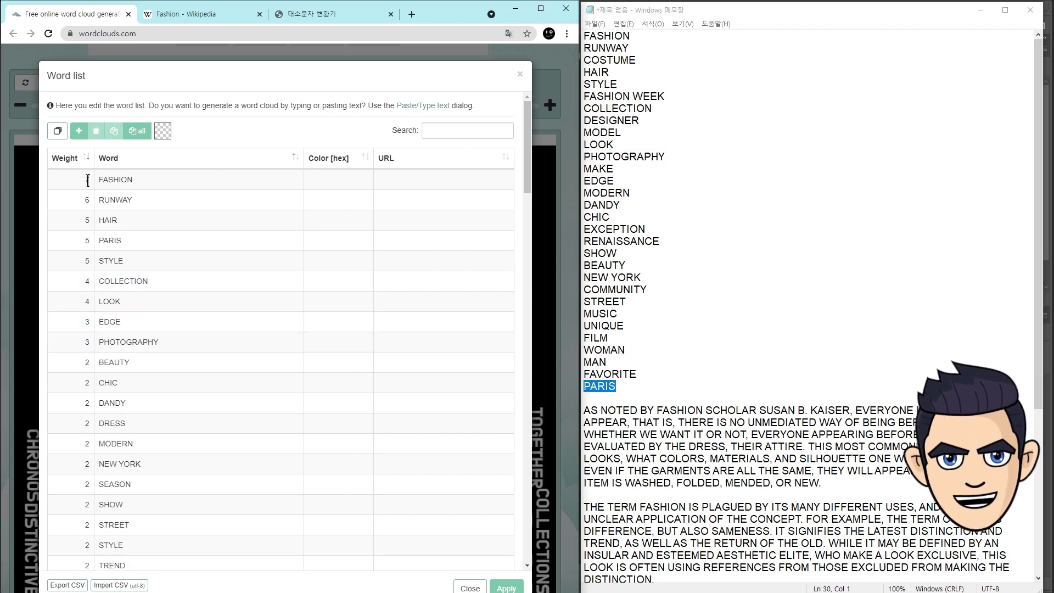
Set FASHION's weight to 6 and edit RUNWAY's weight.
{"action": "double_click", "coordinate": [88, 180]}
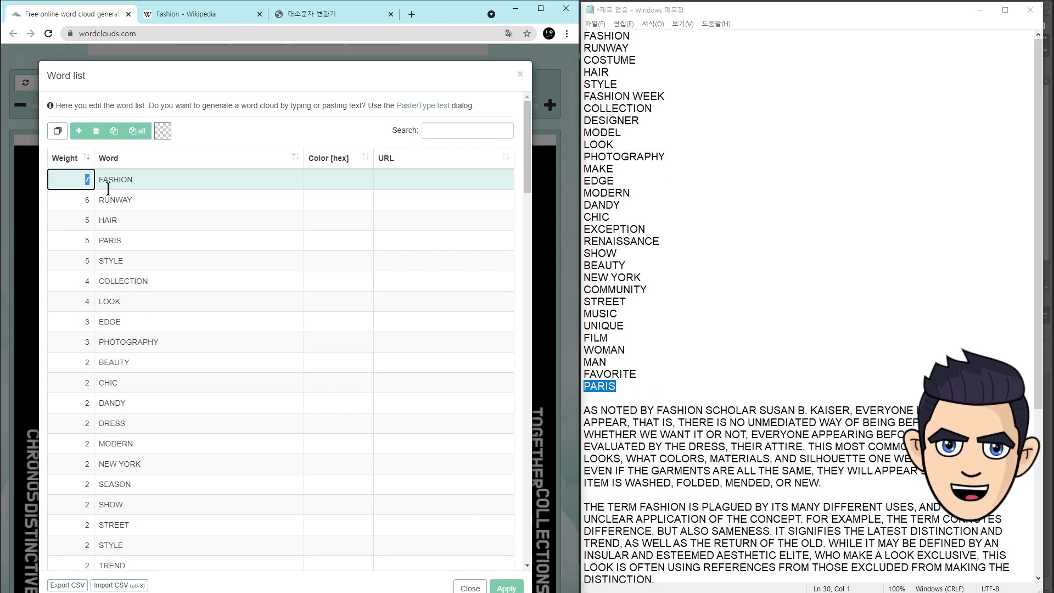
{"action": "double_click", "coordinate": [85, 202]}
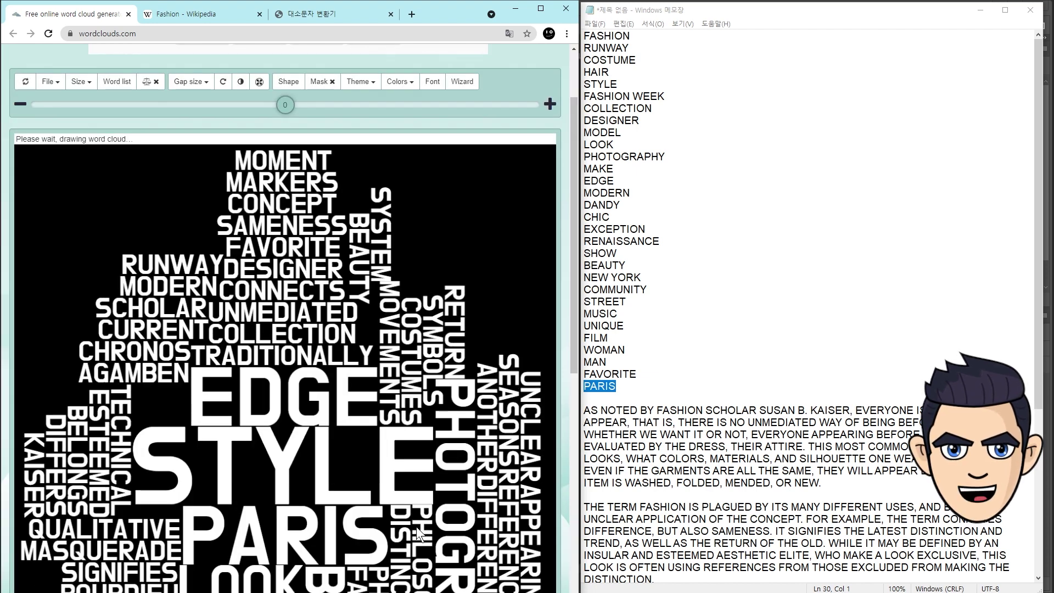
{"action": "mouse_move", "coordinate": [569, 347]}
{"action": "left_mouse_down"}
{"action": "mouse_move", "coordinate": [588, 489]}
{"action": "mouse_move", "coordinate": [593, 445]}
{"action": "left_mouse_up"}
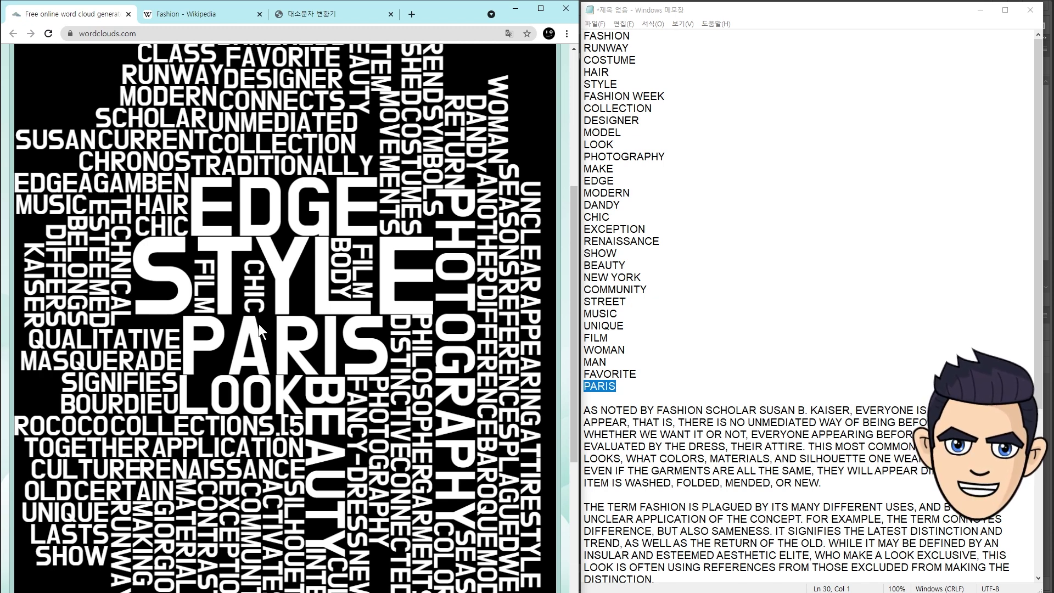
Randomize the cloud layout twice, then switch on word balancing.
{"action": "left_click_drag", "start_coordinate": [569, 209], "coordinate": [556, 130]}
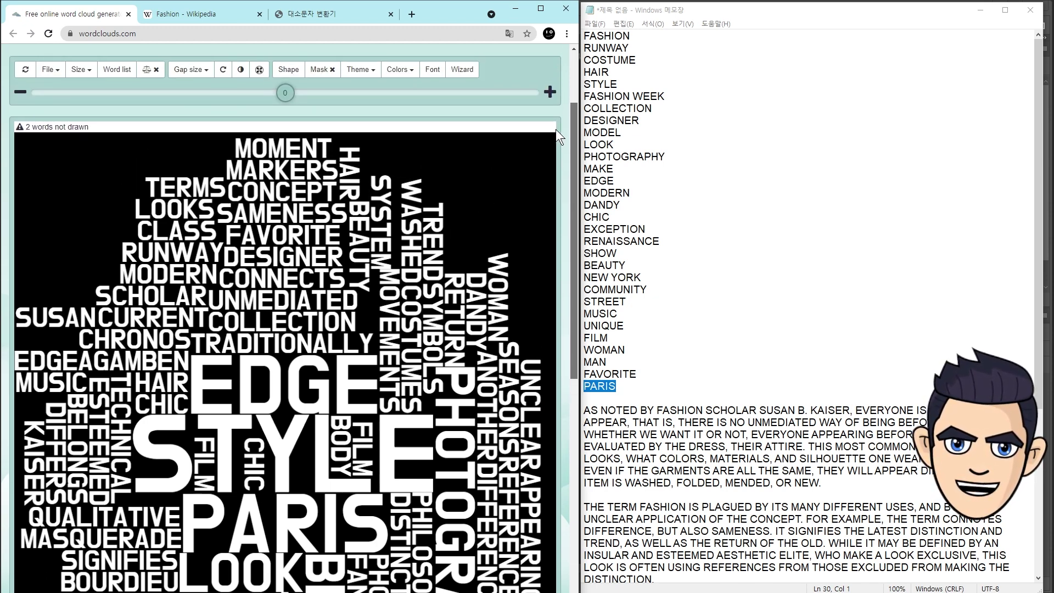
{"action": "left_click", "coordinate": [26, 71]}
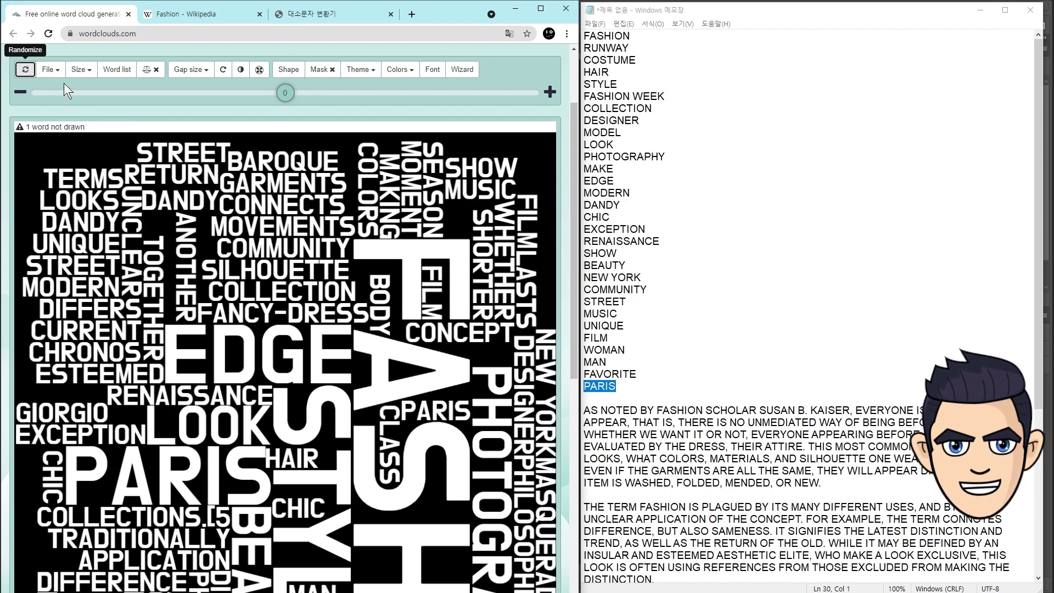
{"action": "left_click", "coordinate": [26, 71]}
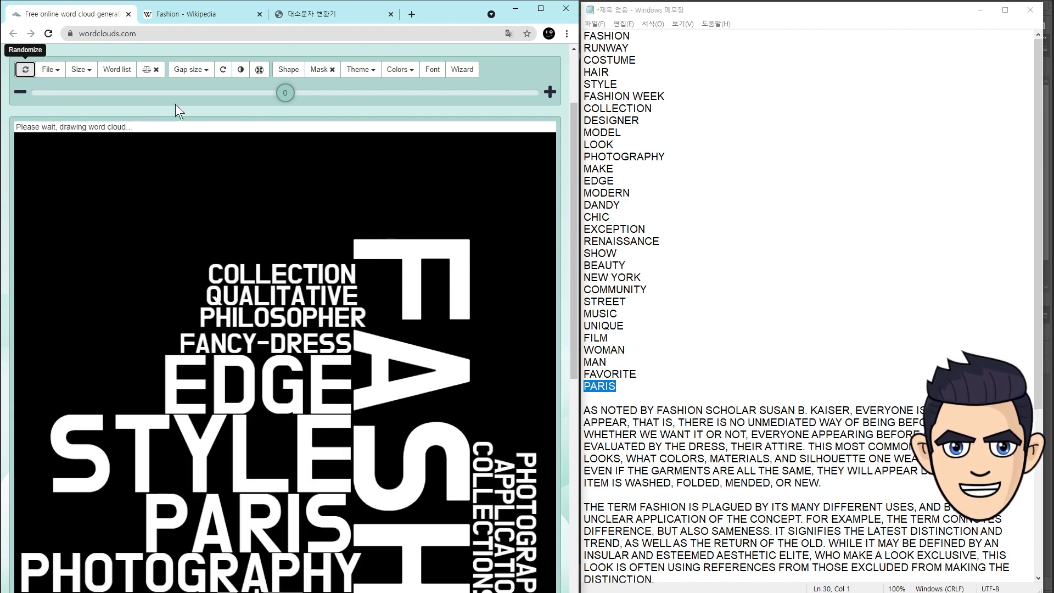
{"action": "left_click", "coordinate": [156, 71]}
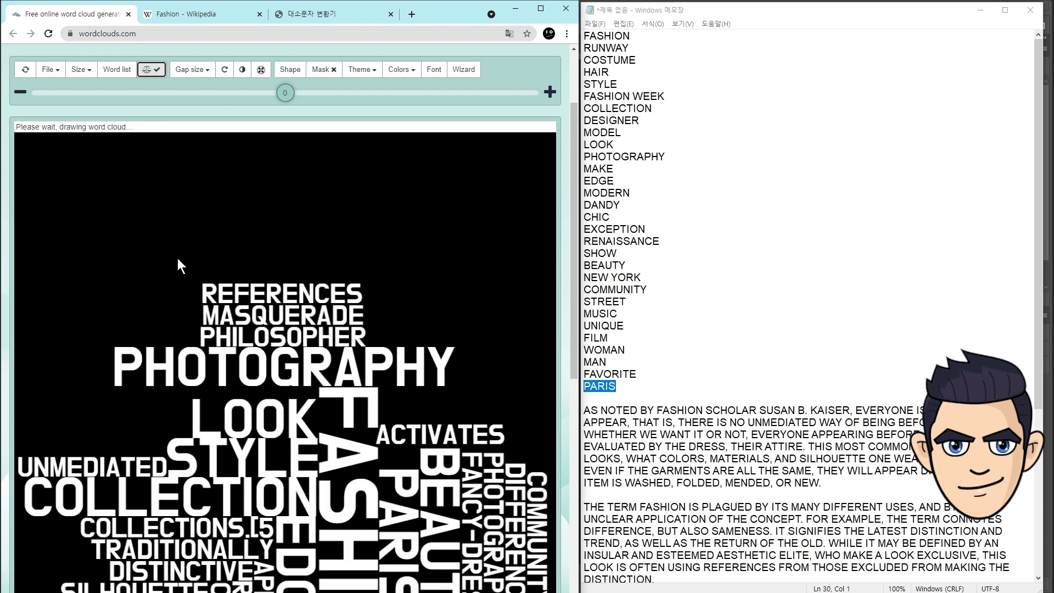
Randomize the layout twice more, then invert the cloud so words fill the outside.
{"action": "scroll", "coordinate": [219, 247], "scroll_direction": "down", "scroll_amount": 5}
{"action": "scroll", "coordinate": [92, 85], "scroll_direction": "up", "scroll_amount": 3}
{"action": "scroll", "coordinate": [77, 90], "scroll_direction": "up", "scroll_amount": 2}
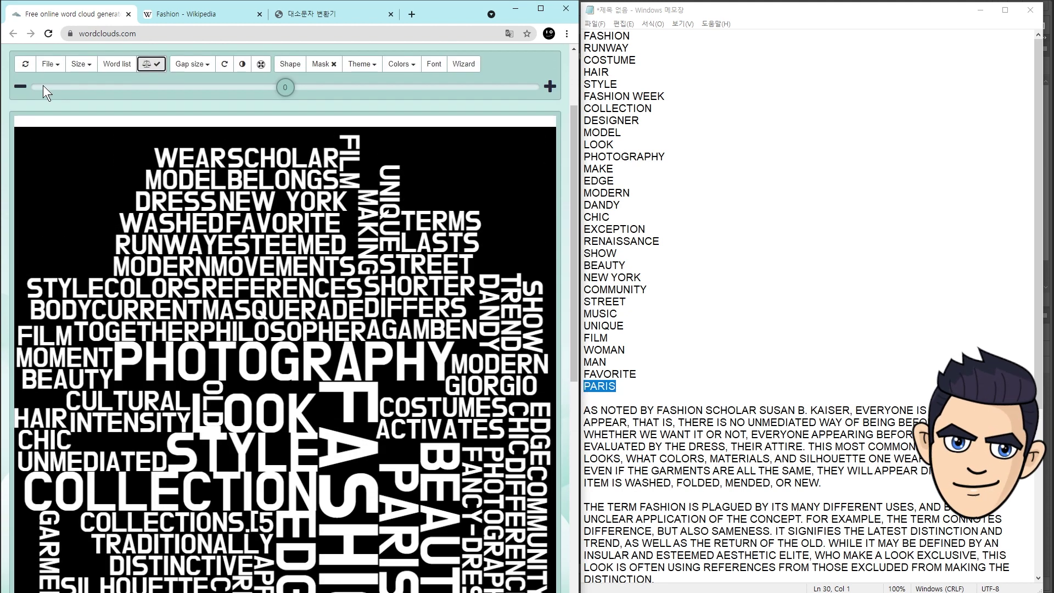
{"action": "left_click", "coordinate": [25, 66]}
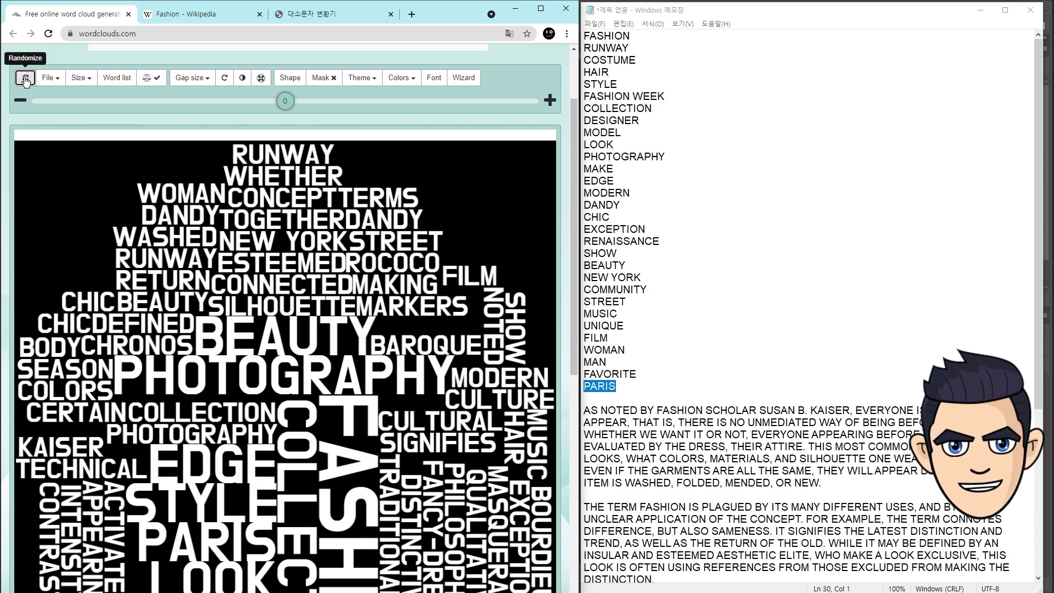
{"action": "left_click", "coordinate": [25, 80]}
{"action": "scroll", "coordinate": [577, 366], "scroll_direction": "down", "scroll_amount": 5}
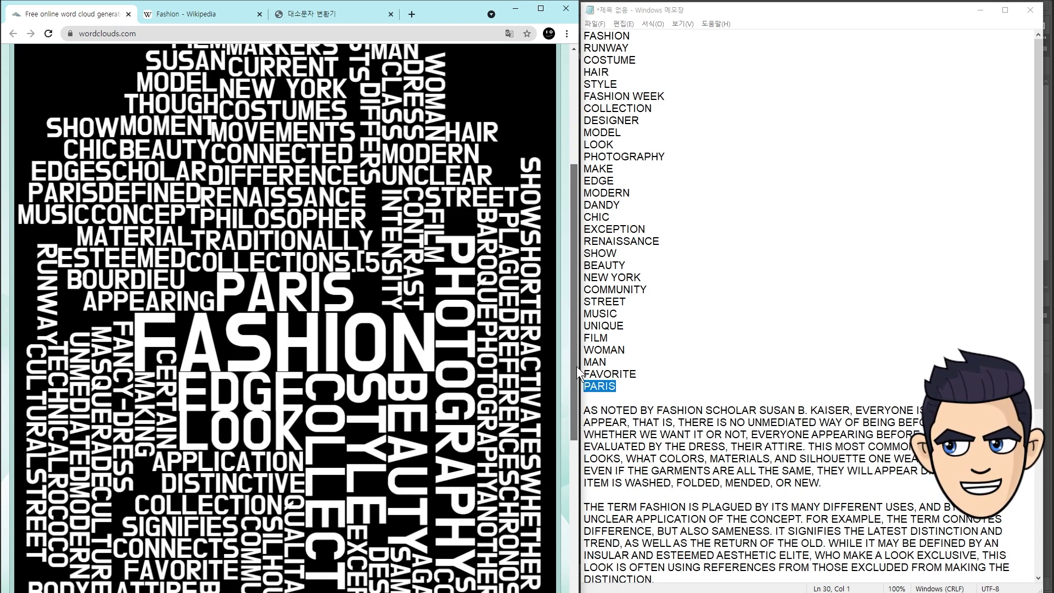
{"action": "left_click_drag", "start_coordinate": [575, 353], "coordinate": [574, 225]}
{"action": "left_click", "coordinate": [262, 92]}
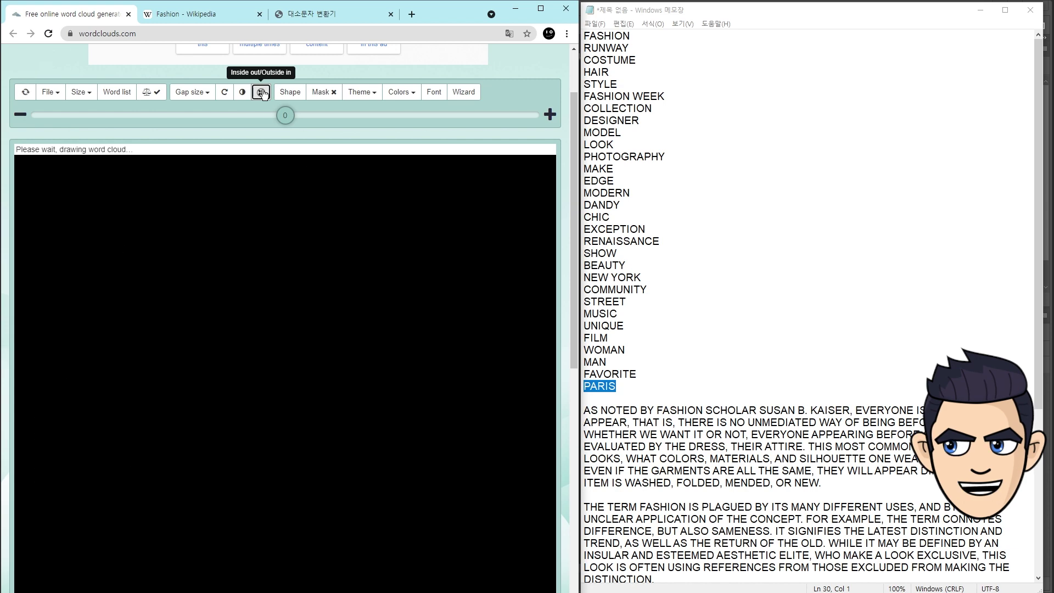
Export the FASHION-centred cloud via Save as image HD as a PNG and download it.
{"action": "scroll", "coordinate": [269, 110], "scroll_direction": "down", "scroll_amount": 5}
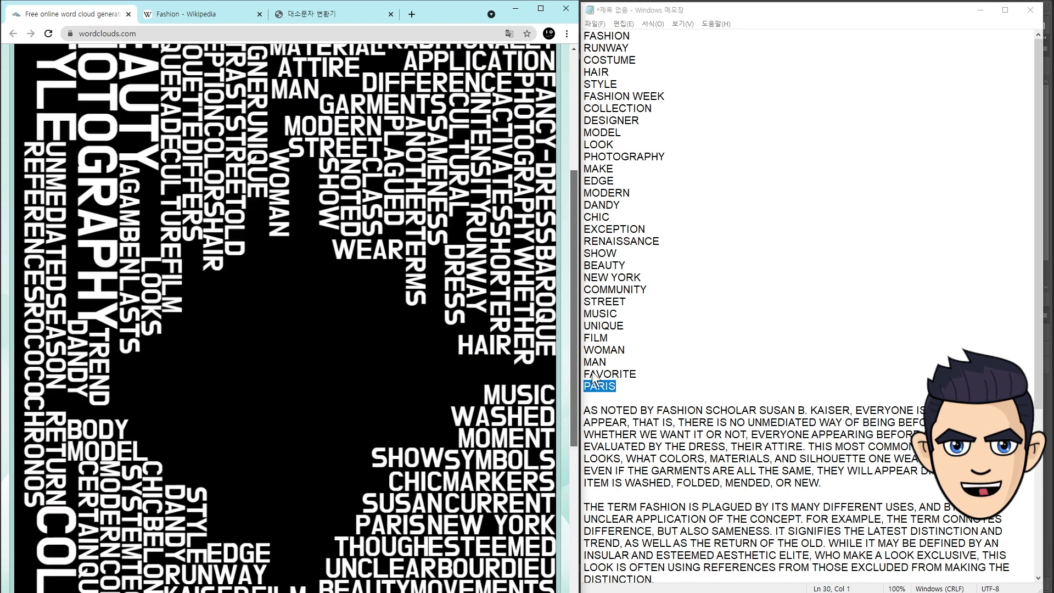
{"action": "scroll", "coordinate": [271, 116], "scroll_direction": "up", "scroll_amount": 5}
{"action": "mouse_move", "coordinate": [572, 342]}
{"action": "left_mouse_down"}
{"action": "mouse_move", "coordinate": [575, 443]}
{"action": "mouse_move", "coordinate": [575, 362]}
{"action": "left_mouse_up"}
{"action": "left_click", "coordinate": [52, 88]}
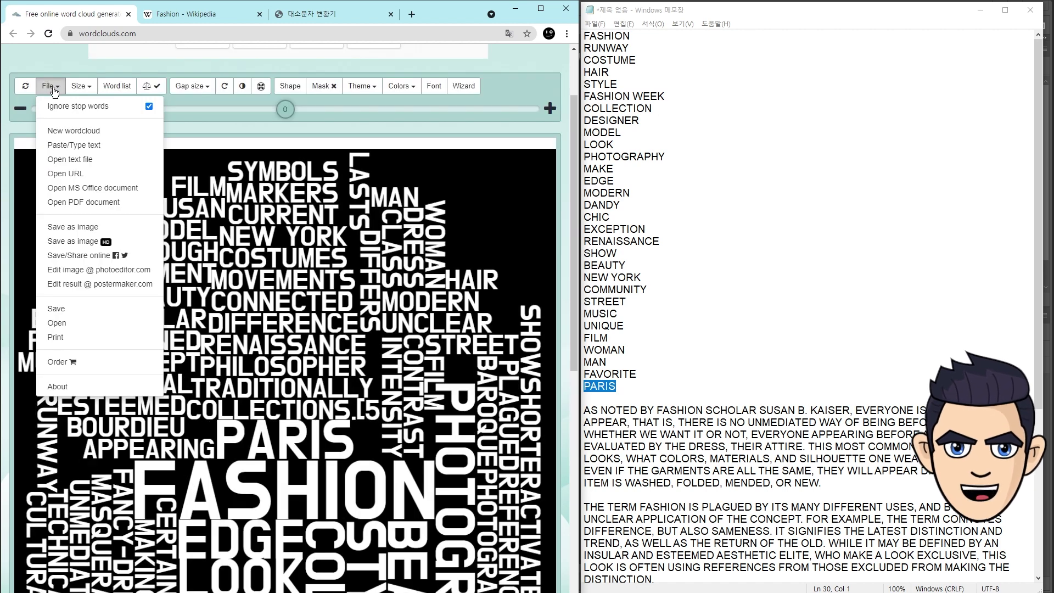
{"action": "left_click", "coordinate": [80, 243]}
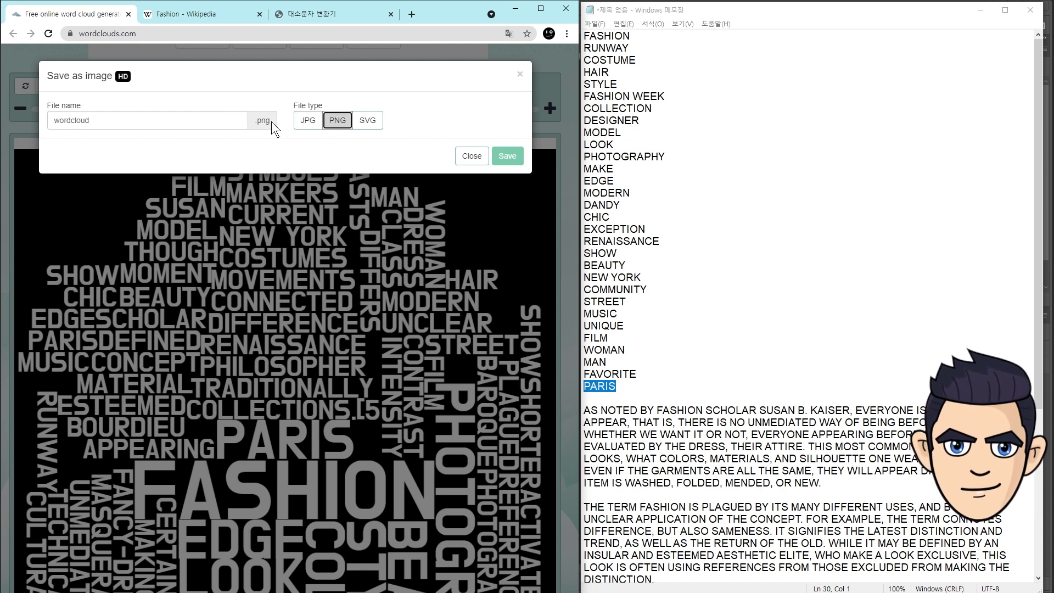
{"action": "left_click", "coordinate": [507, 156]}
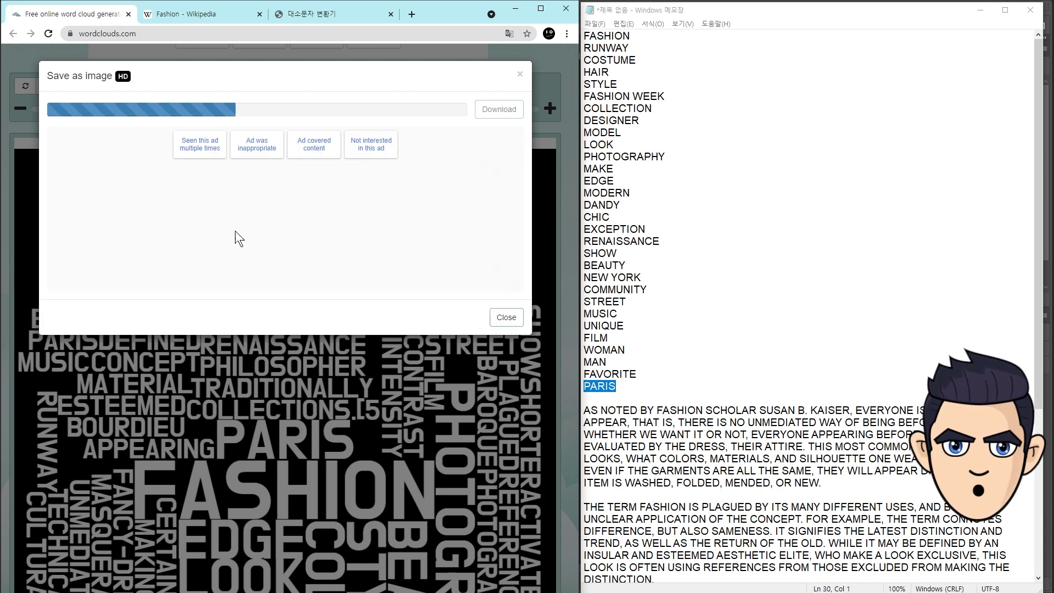
{"action": "left_click", "coordinate": [501, 122]}
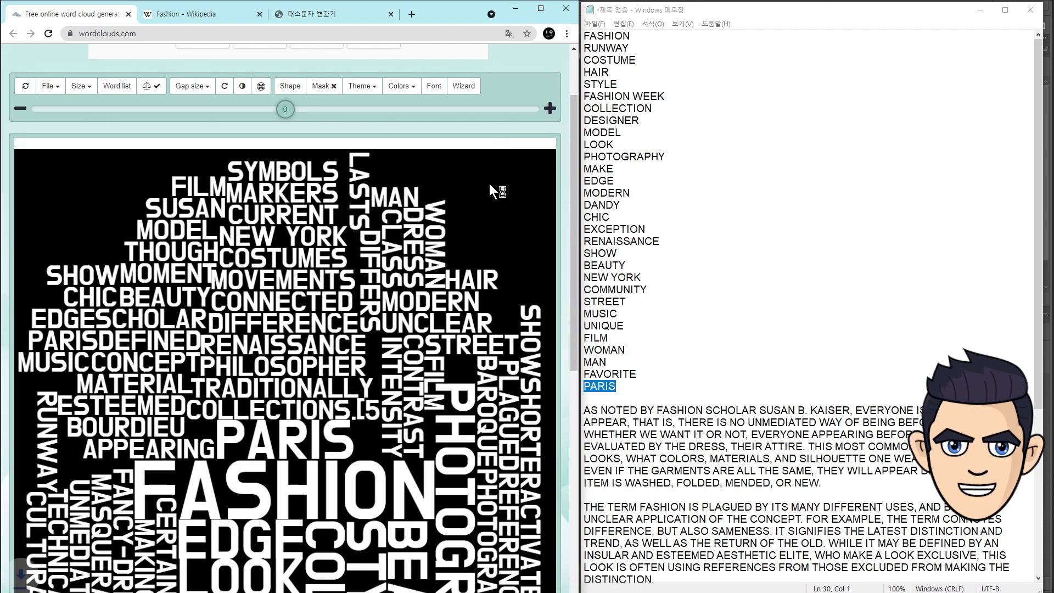
Flip the cloud inside out so words surround an empty centre.
{"action": "left_click", "coordinate": [260, 88]}
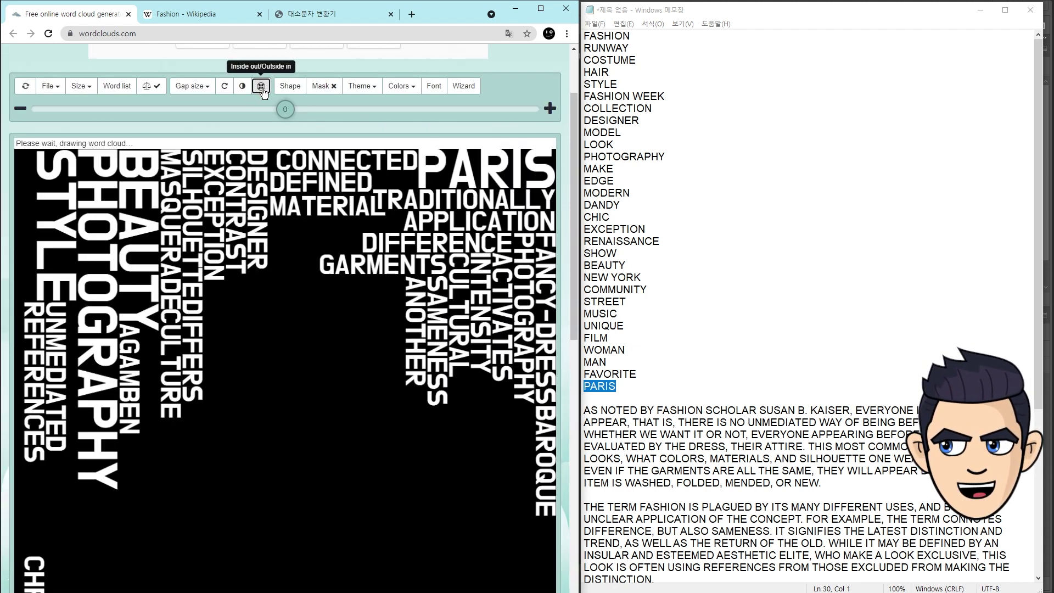
{"action": "scroll", "coordinate": [165, 247], "scroll_direction": "down", "scroll_amount": 4}
{"action": "scroll", "coordinate": [82, 164], "scroll_direction": "up", "scroll_amount": 3}
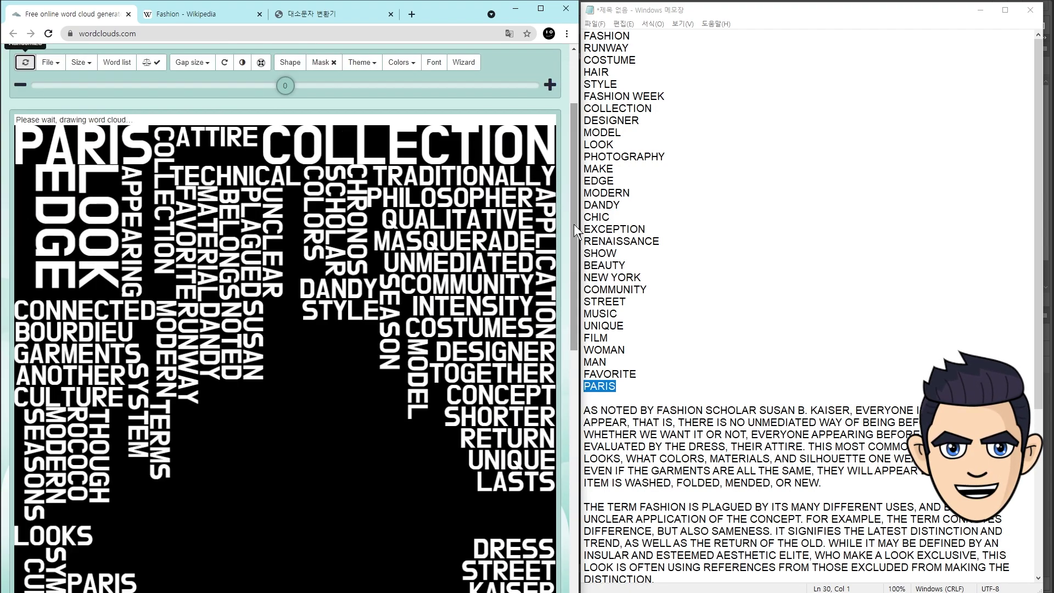
{"action": "left_click_drag", "start_coordinate": [574, 224], "coordinate": [577, 249]}
{"action": "scroll", "coordinate": [285, 319], "scroll_direction": "down", "scroll_amount": 8}
{"action": "scroll", "coordinate": [286, 319], "scroll_direction": "up", "scroll_amount": 8}
{"action": "scroll", "coordinate": [164, 220], "scroll_direction": "up", "scroll_amount": 2}
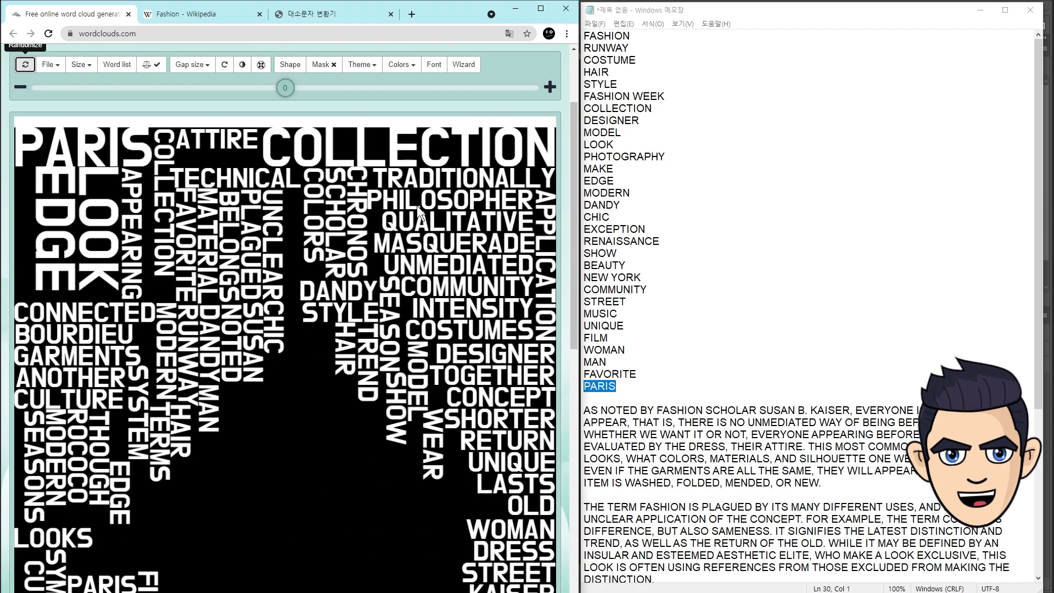
Save the inverted cloud as an HD PNG image.
{"action": "left_click", "coordinate": [50, 64]}
{"action": "left_click", "coordinate": [79, 221]}
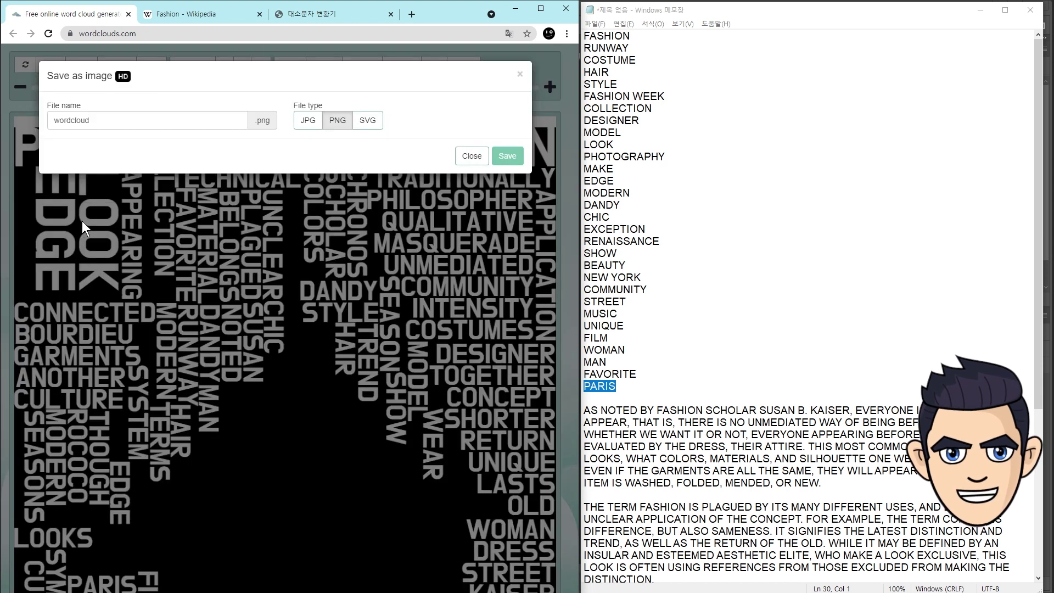
{"action": "left_click", "coordinate": [505, 160]}
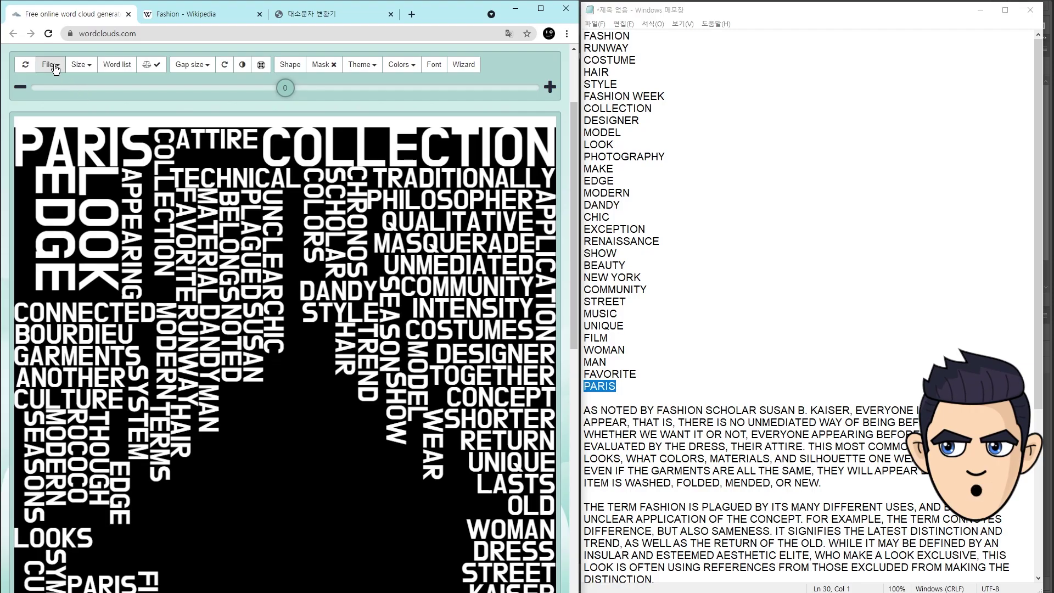
{"action": "left_click", "coordinate": [51, 64]}
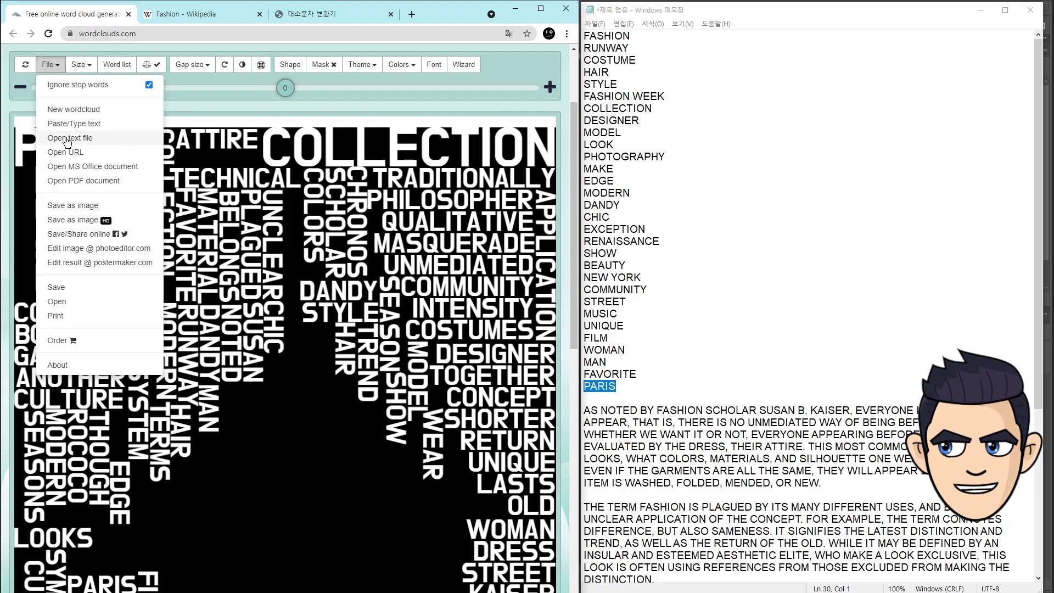
{"action": "left_click", "coordinate": [110, 290]}
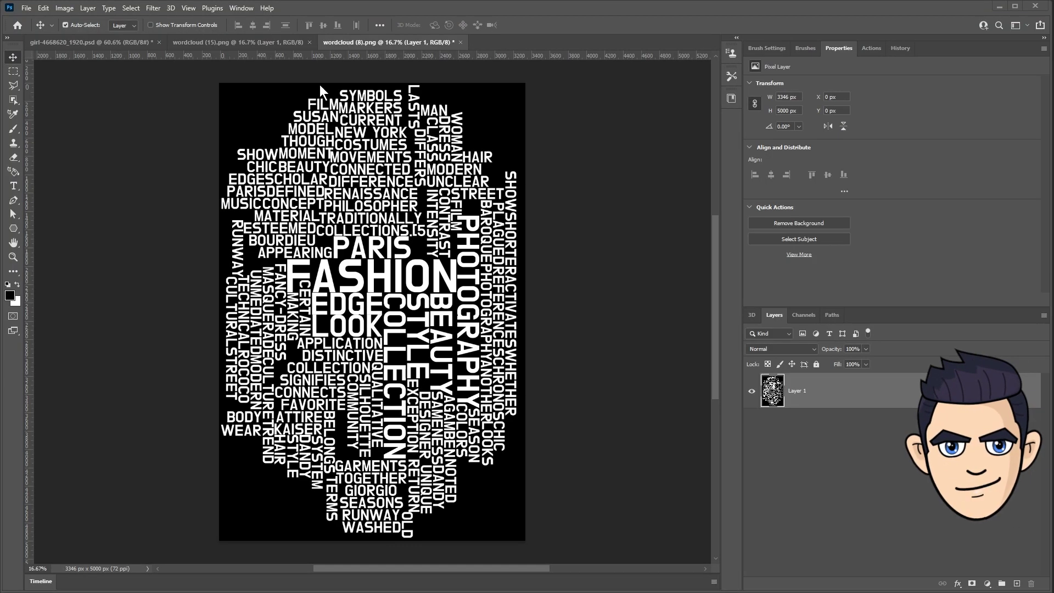
Copy the whole word cloud from Layer 1 in wordcloud (8).png.
{"action": "left_click", "coordinate": [282, 41]}
{"action": "left_click", "coordinate": [372, 39]}
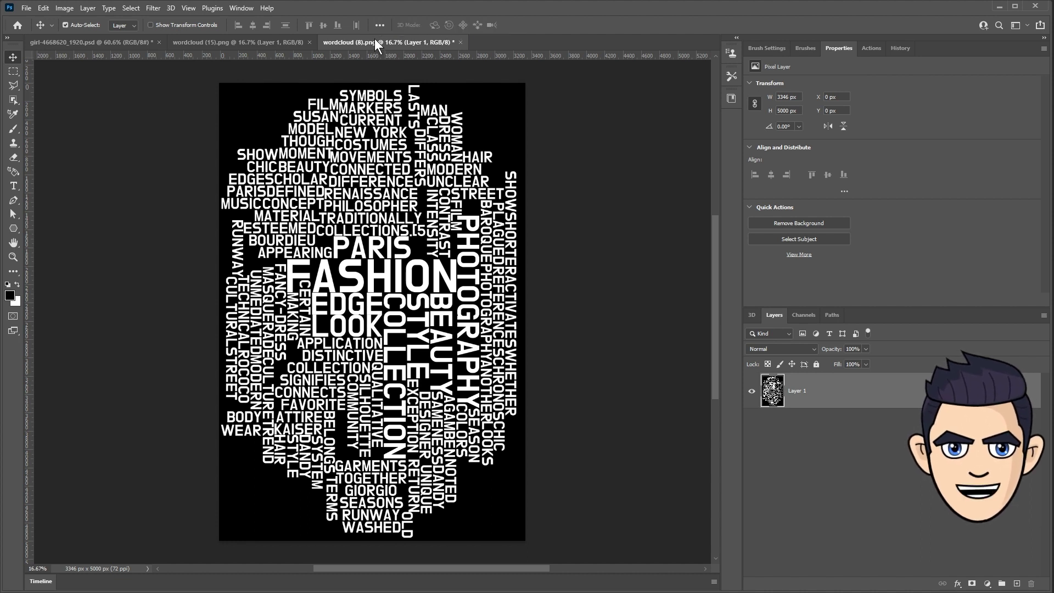
{"action": "left_click", "coordinate": [782, 445]}
{"action": "key", "text": "ctrl+a"}
{"action": "left_click", "coordinate": [802, 394]}
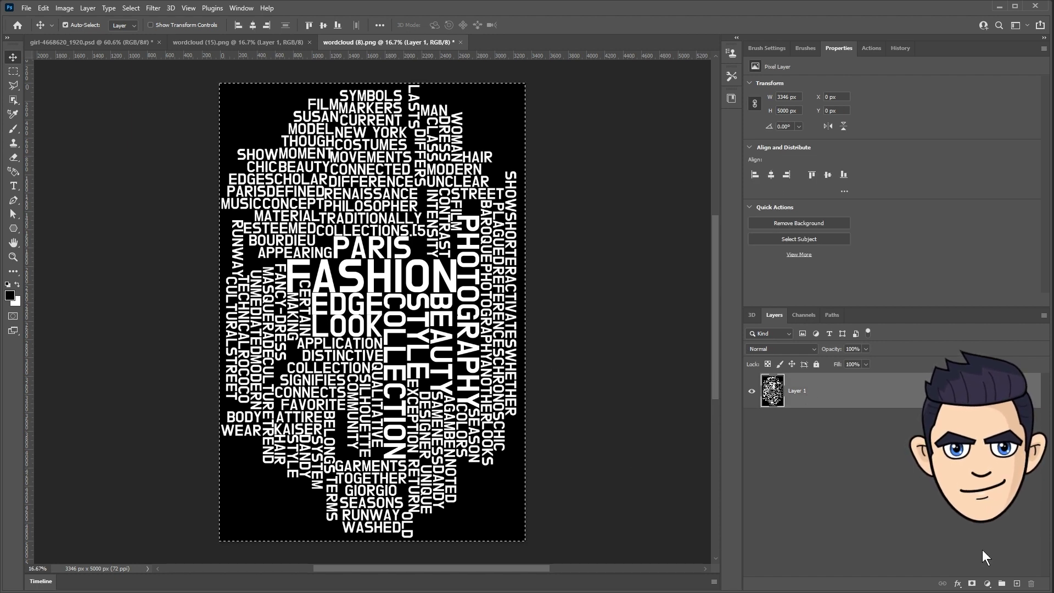
{"action": "key", "text": "ctrl+c"}
Create a white-filled 'keyword' layer and paste the word cloud into its layer mask.
{"action": "left_click", "coordinate": [1016, 583]}
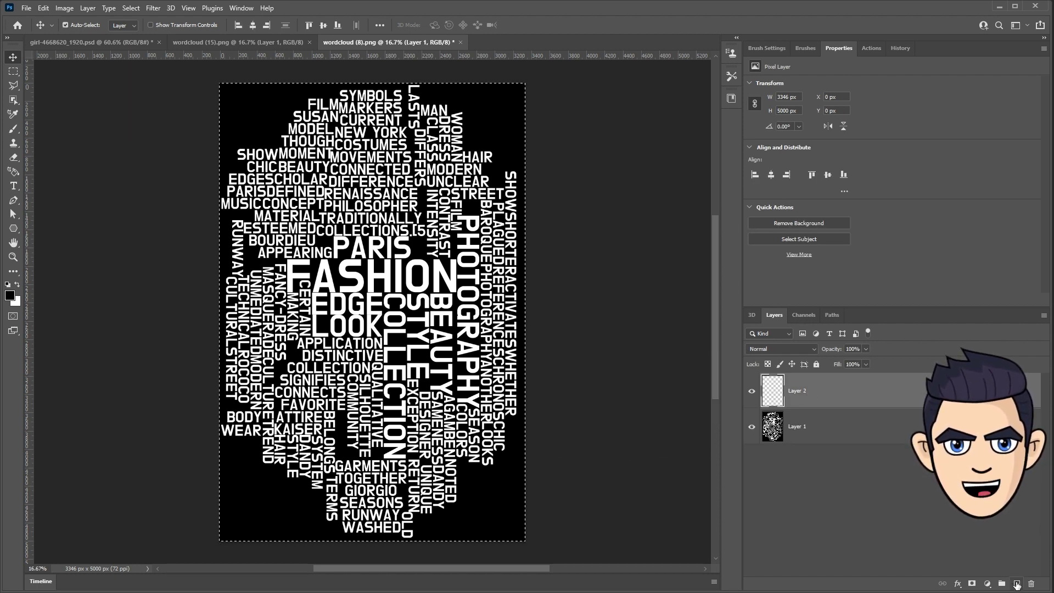
{"action": "double_click", "coordinate": [797, 390]}
{"action": "type", "text": "keyword"}
{"action": "key", "text": "Return"}
{"action": "key", "text": "ctrl+BackSpace"}
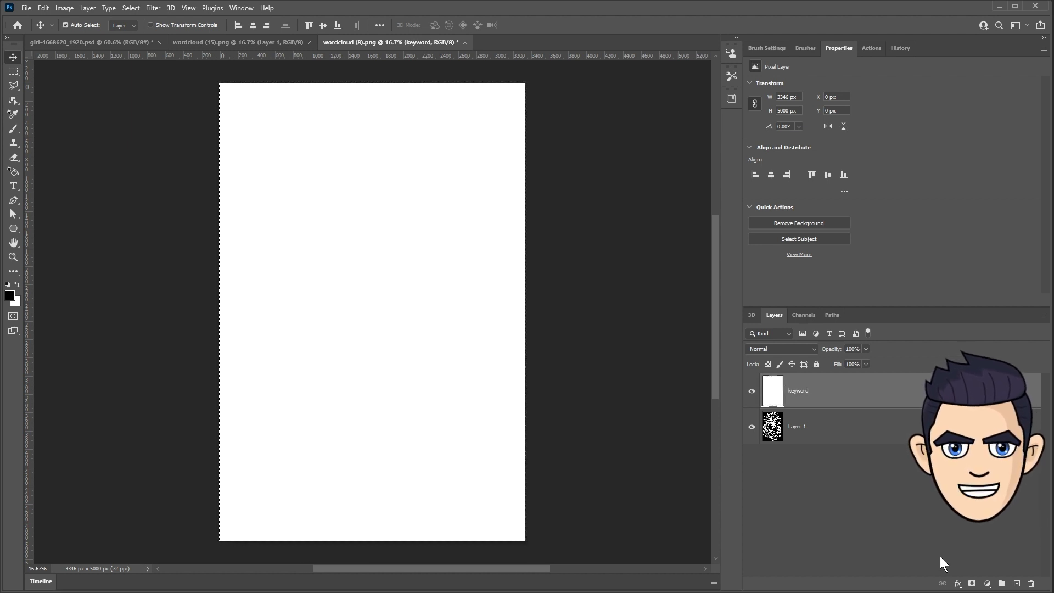
{"action": "left_click", "coordinate": [970, 583]}
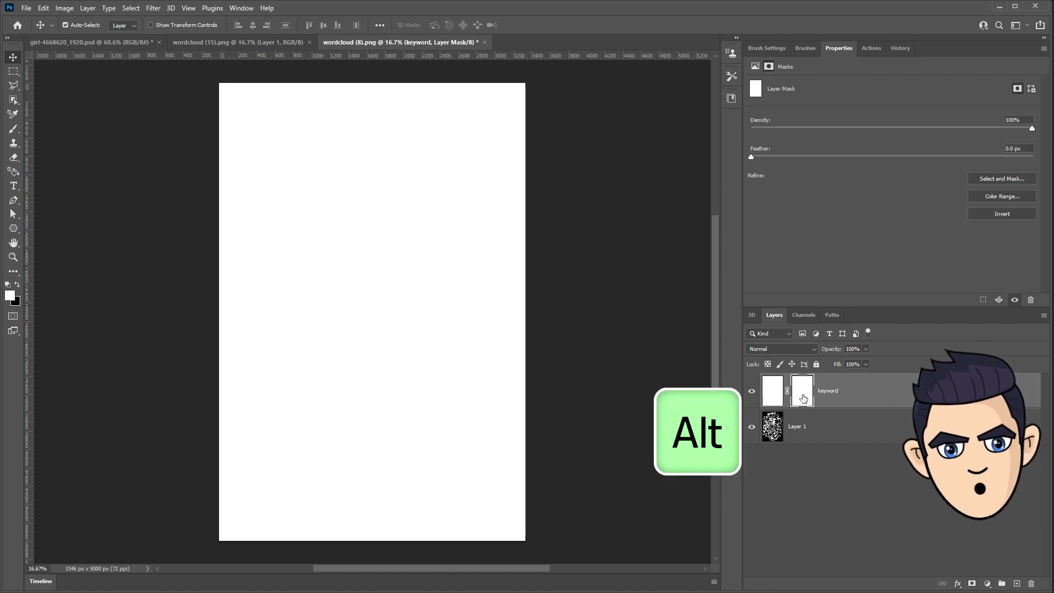
{"action": "left_click", "coordinate": [801, 392], "text": "alt"}
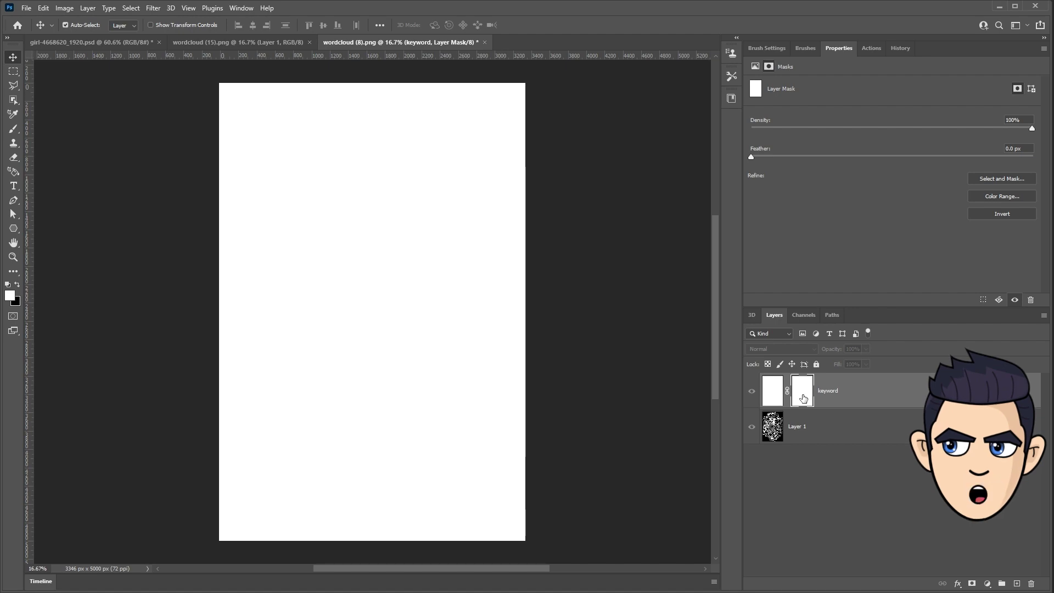
{"action": "key", "text": "ctrl+v"}
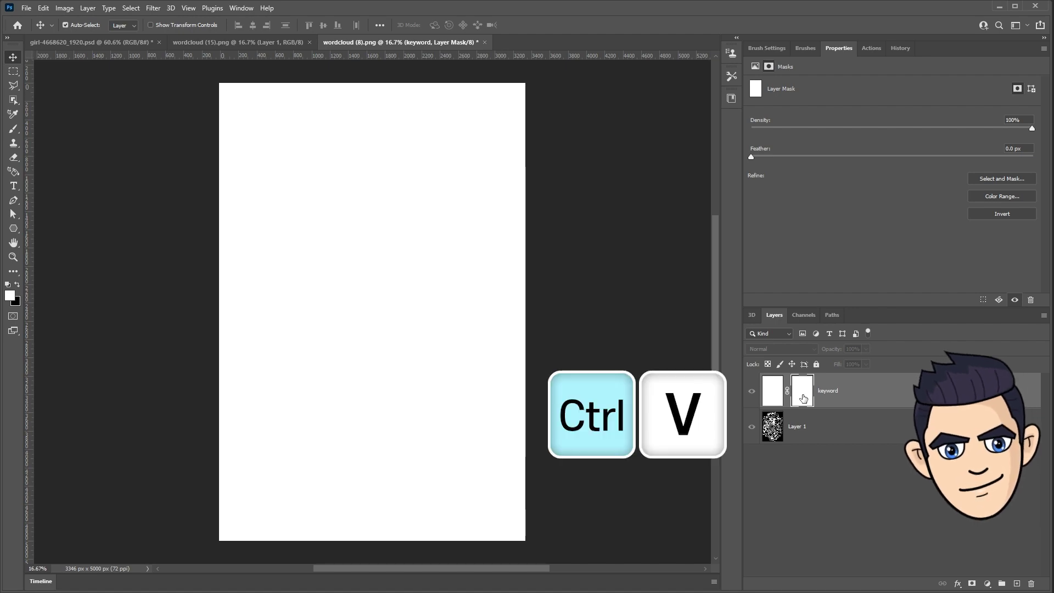
Toggle layer visibility to compare the masked keyword layer with Layer 1.
{"action": "left_click", "coordinate": [752, 427]}
{"action": "left_click", "coordinate": [752, 428]}
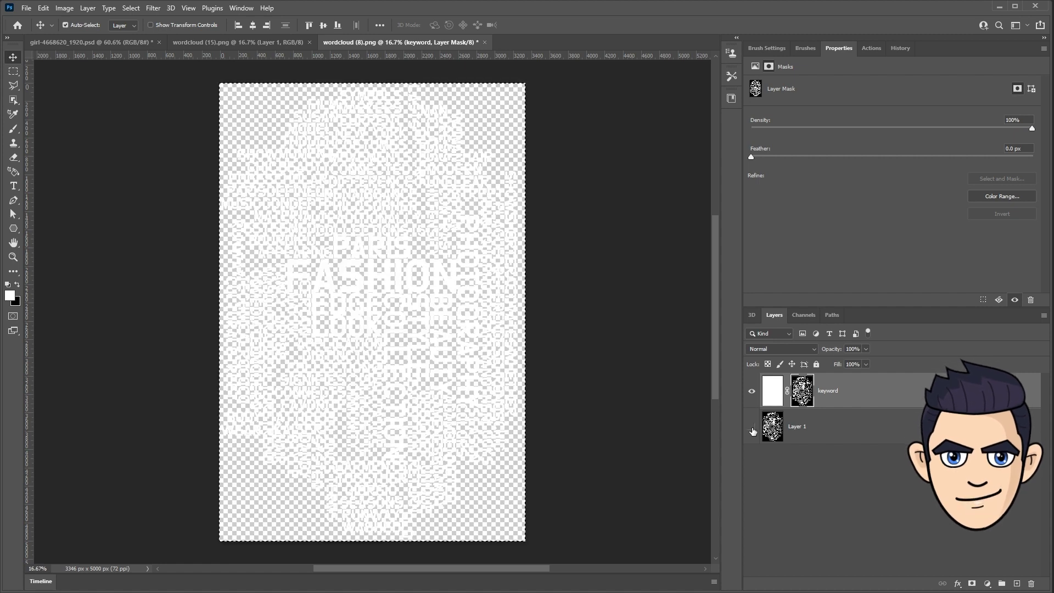
{"action": "left_click", "coordinate": [752, 429]}
{"action": "left_click", "coordinate": [751, 392]}
{"action": "left_click", "coordinate": [751, 391]}
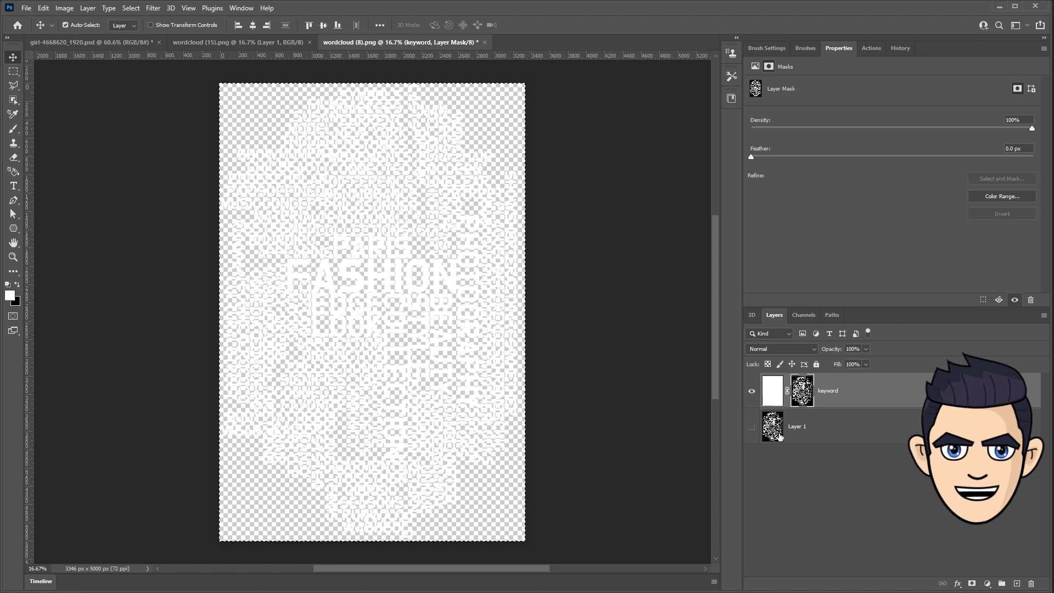
Apply the keyword layer mask, then switch to wordcloud (15).png.
{"action": "right_click", "coordinate": [806, 394]}
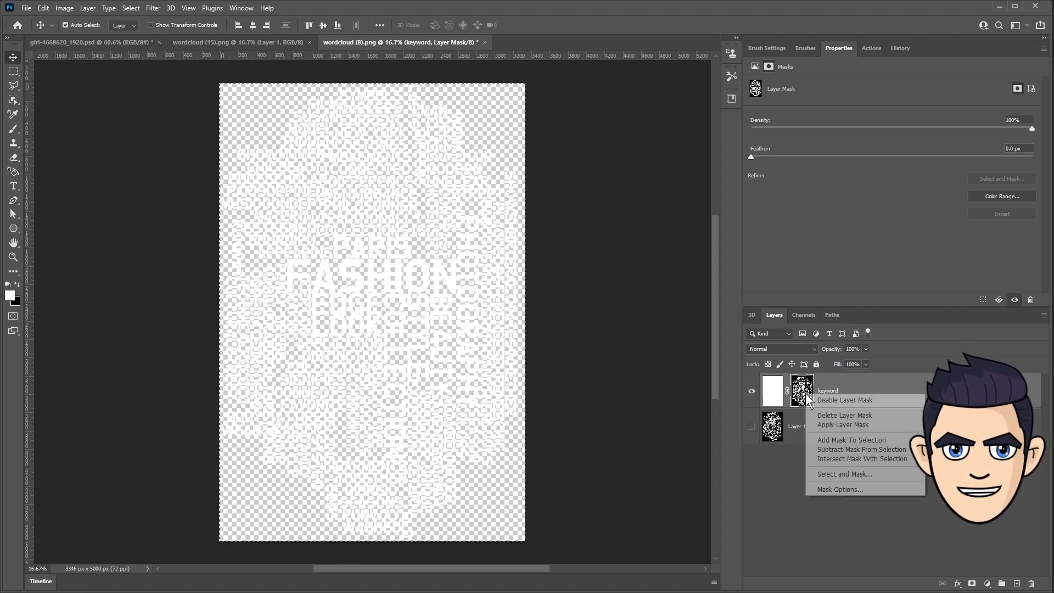
{"action": "left_click", "coordinate": [819, 424]}
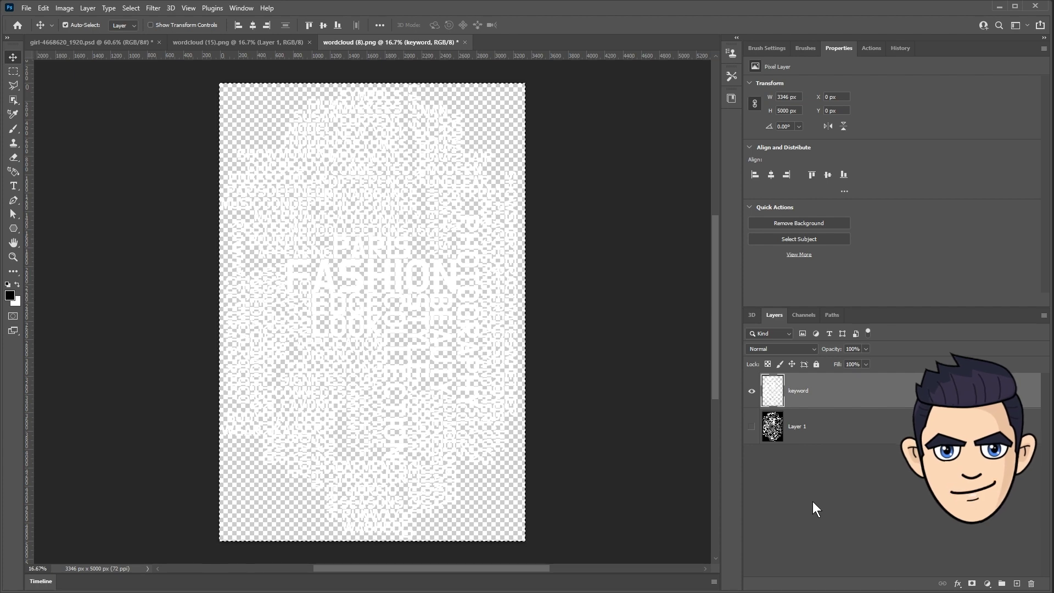
{"action": "left_click", "coordinate": [244, 43]}
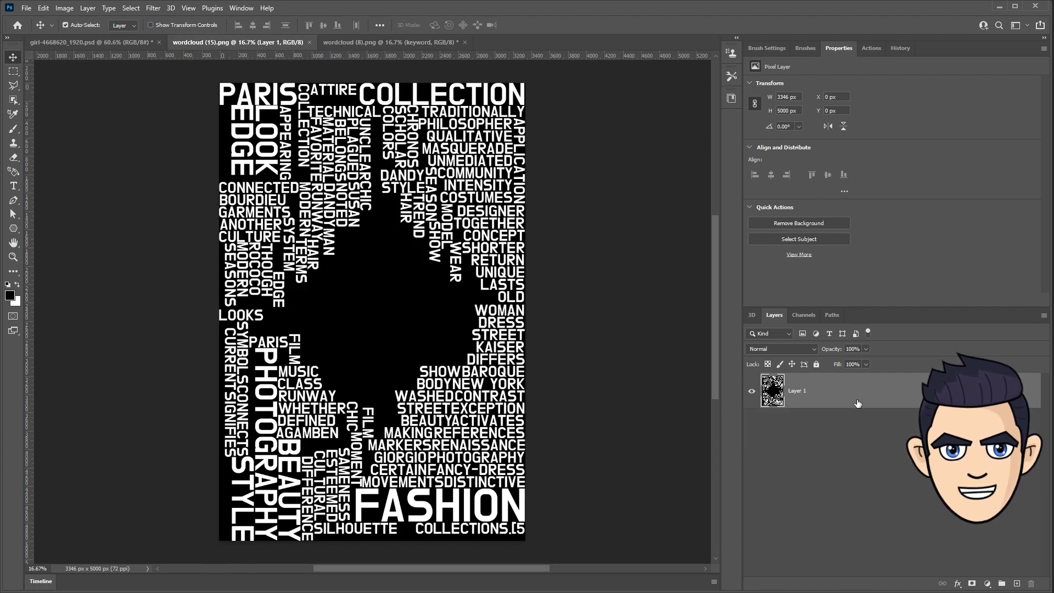
Paste the copied word cloud into the mask of a new black-filled keyword_black layer.
{"action": "key", "text": "ctrl+a"}
{"action": "key", "text": "ctrl+c"}
{"action": "left_click", "coordinate": [1016, 584]}
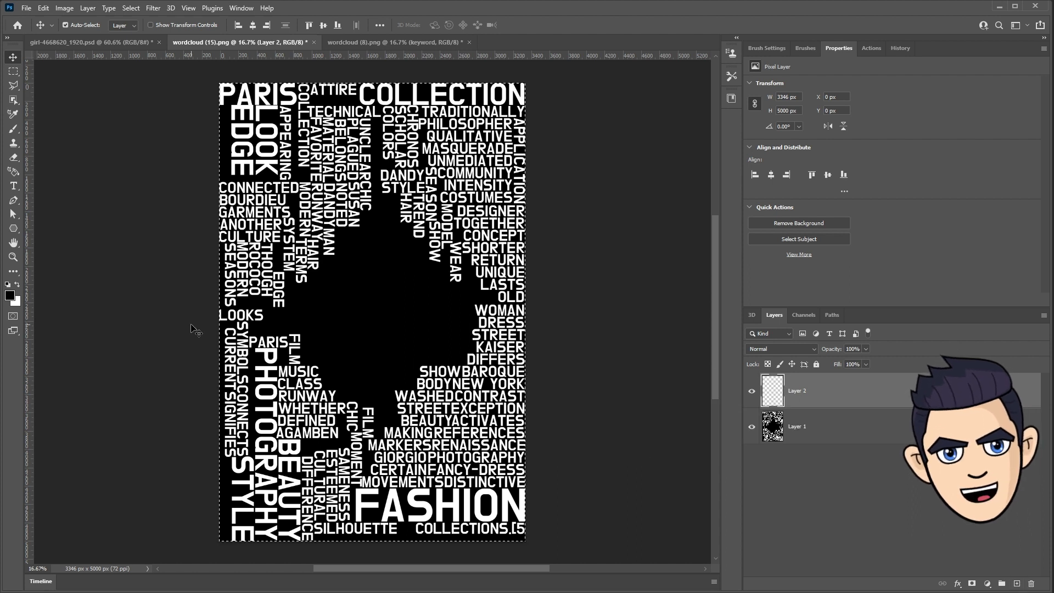
{"action": "key", "text": "alt+BackSpace"}
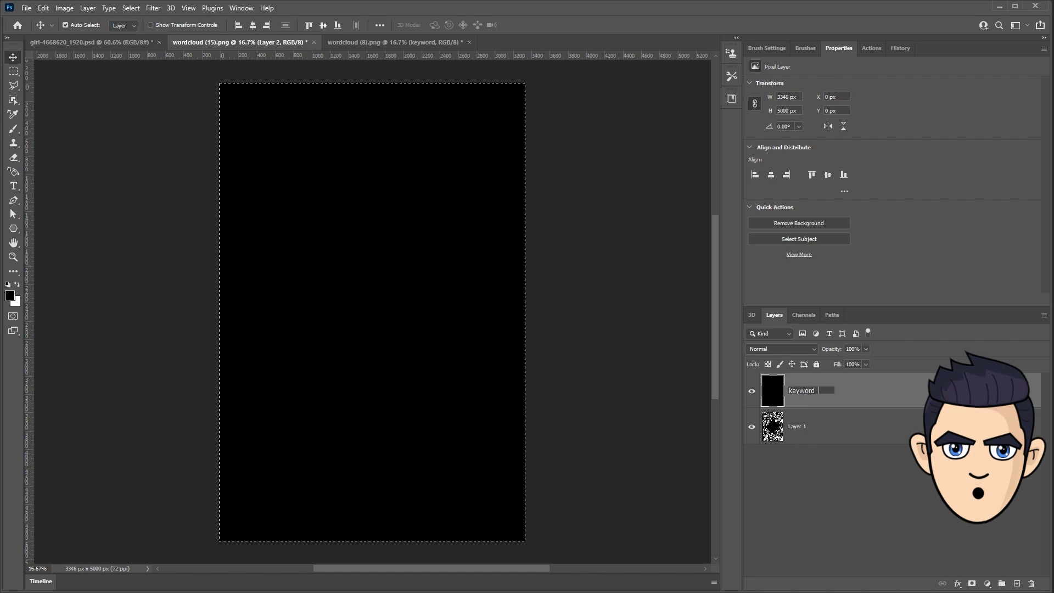
{"action": "left_click", "coordinate": [972, 583]}
{"action": "left_click", "coordinate": [803, 391], "text": "alt"}
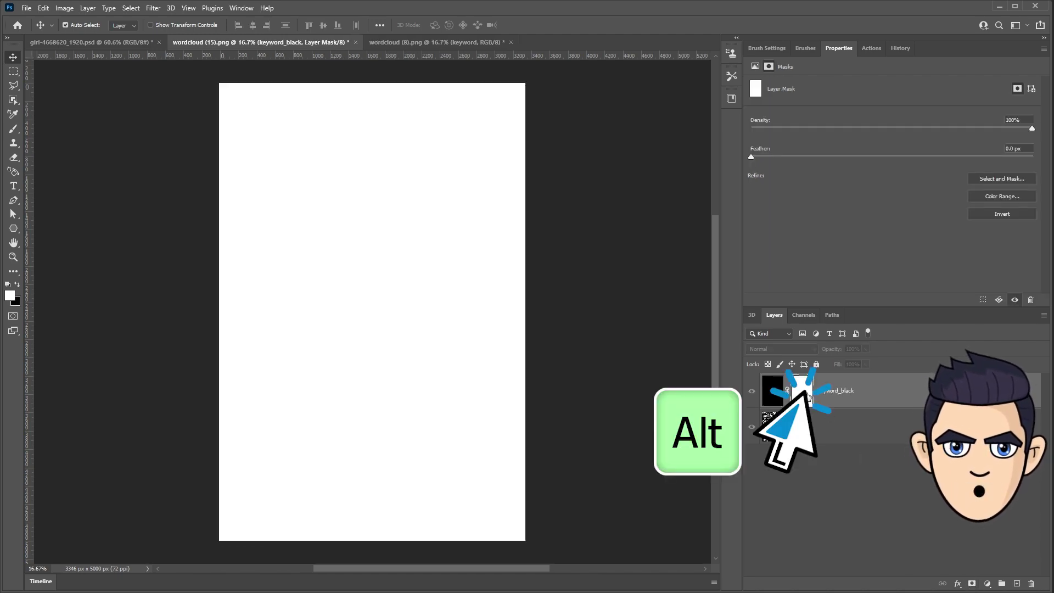
{"action": "key", "text": "ctrl+v"}
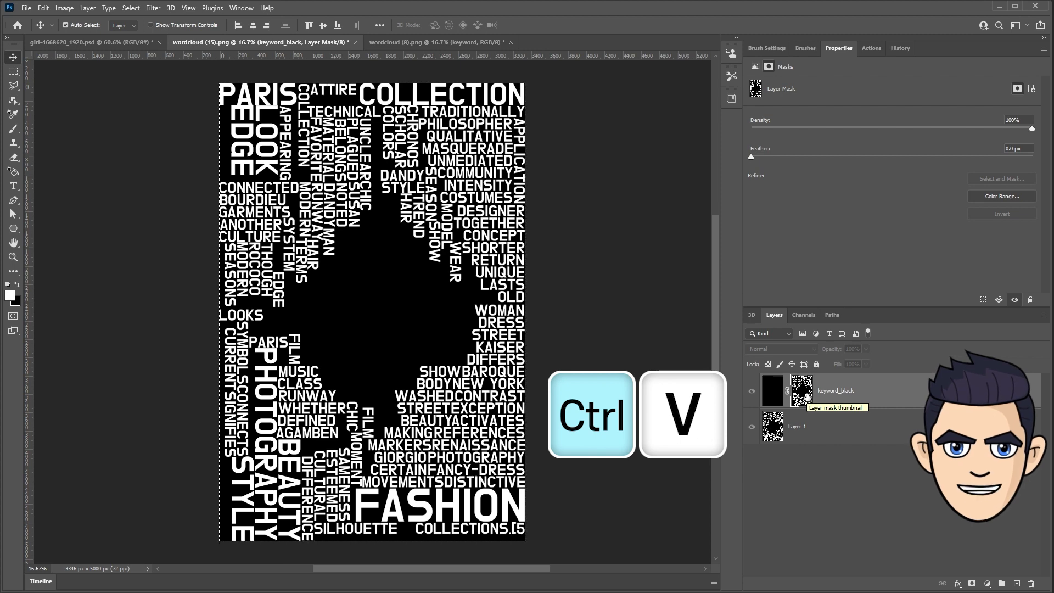
Check the result by toggling visibility, then apply the keyword_black mask.
{"action": "left_click", "coordinate": [753, 428]}
{"action": "left_click", "coordinate": [751, 392]}
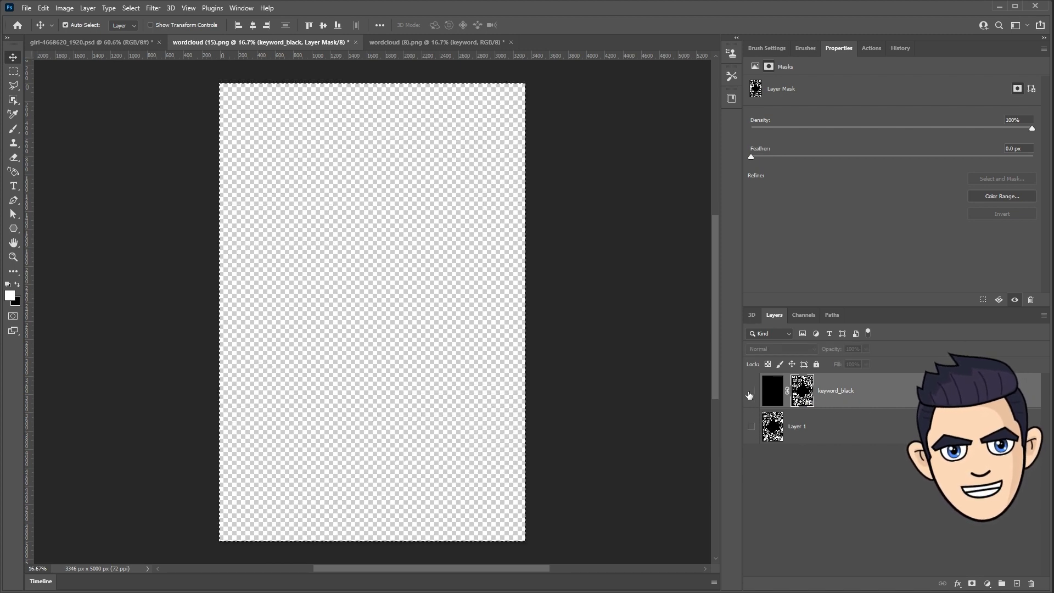
{"action": "left_click", "coordinate": [751, 392]}
{"action": "left_click", "coordinate": [751, 392]}
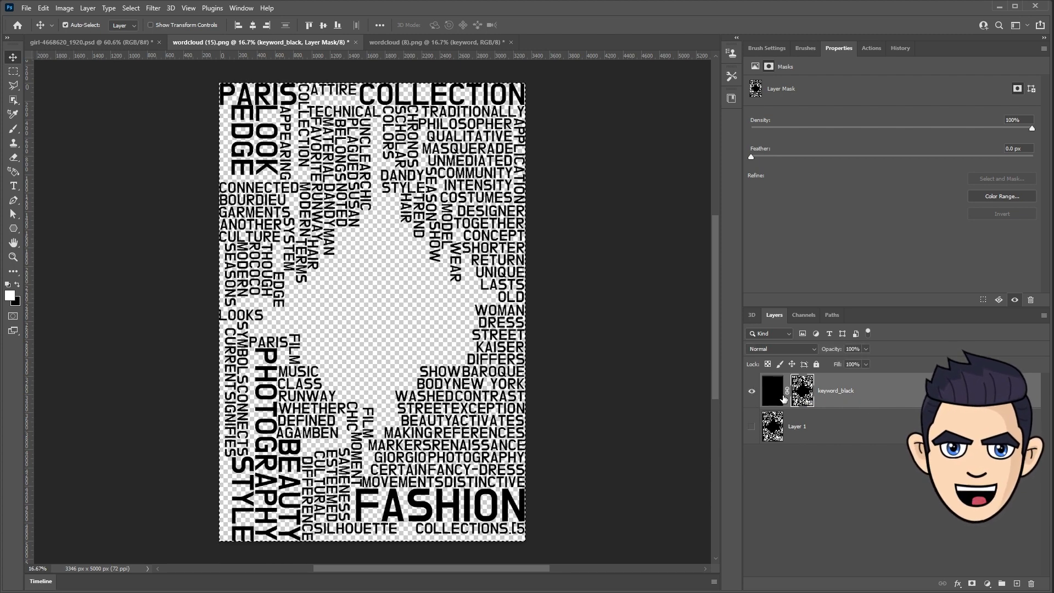
{"action": "right_click", "coordinate": [807, 401]}
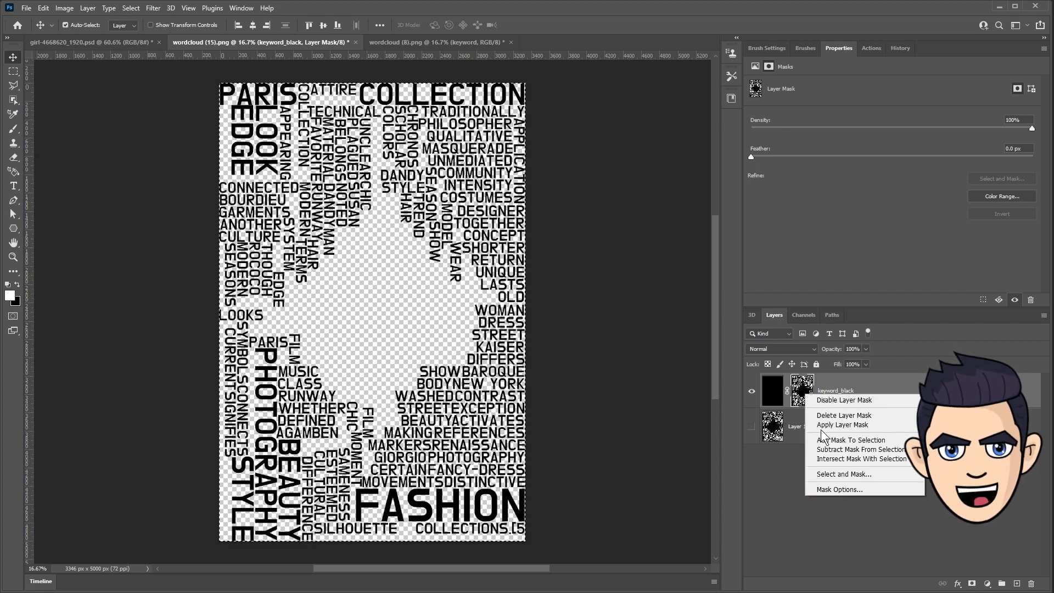
{"action": "left_click", "coordinate": [821, 424]}
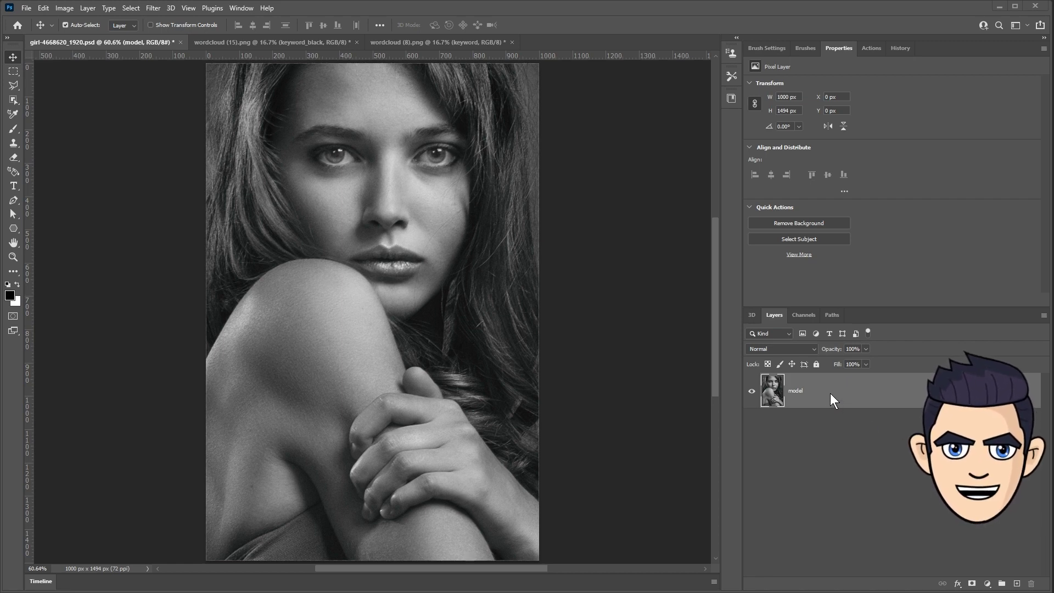
Duplicate the model layer and boost its contrast with an S-shaped Curves adjustment.
{"action": "key", "text": "ctrl+j"}
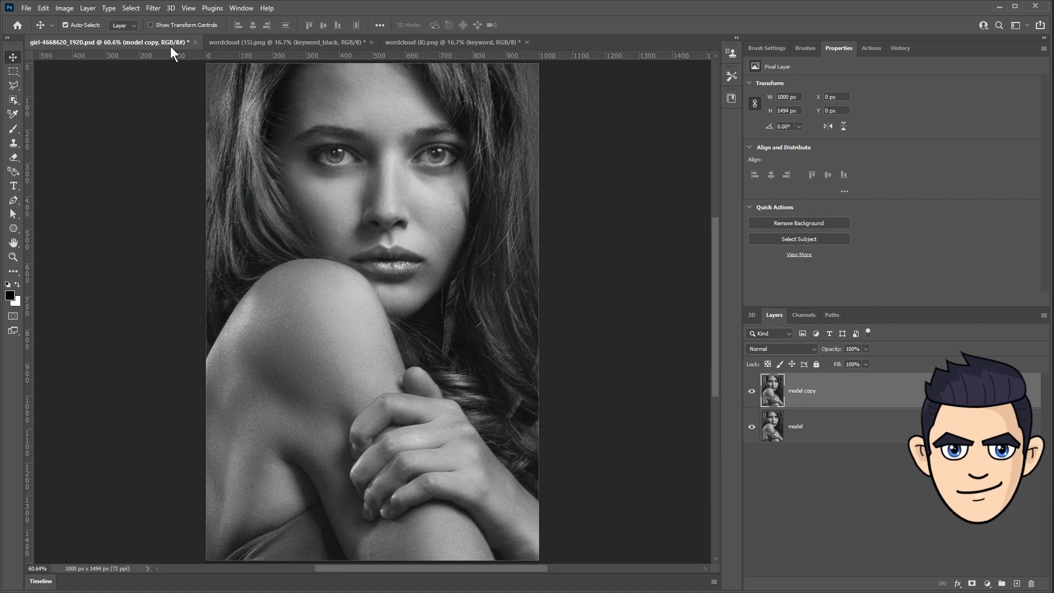
{"action": "left_click", "coordinate": [65, 8]}
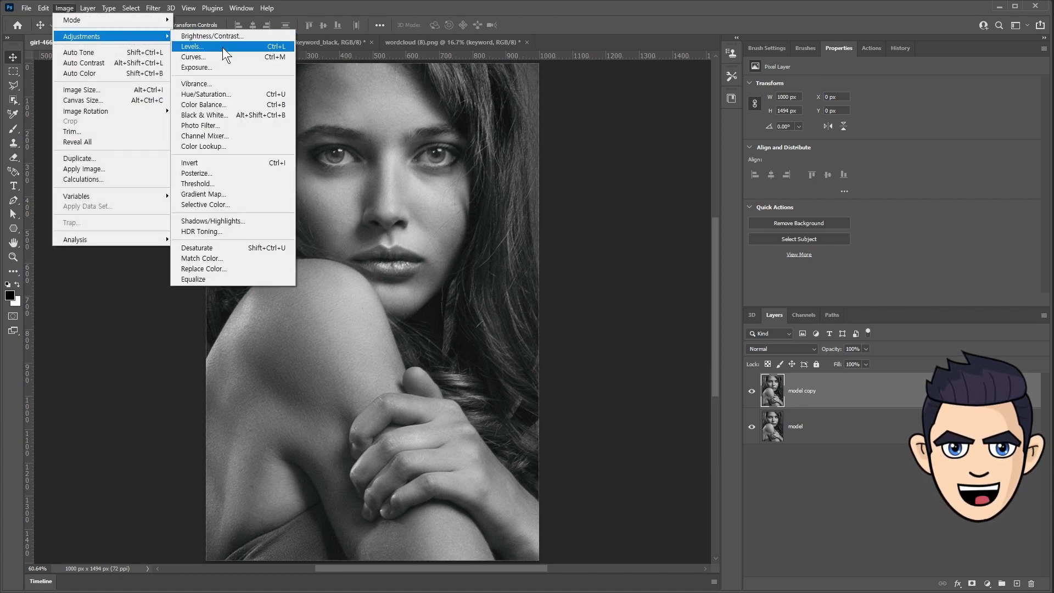
{"action": "left_click", "coordinate": [222, 59]}
{"action": "left_click_drag", "start_coordinate": [649, 218], "coordinate": [657, 231]}
{"action": "left_click_drag", "start_coordinate": [680, 193], "coordinate": [687, 185]}
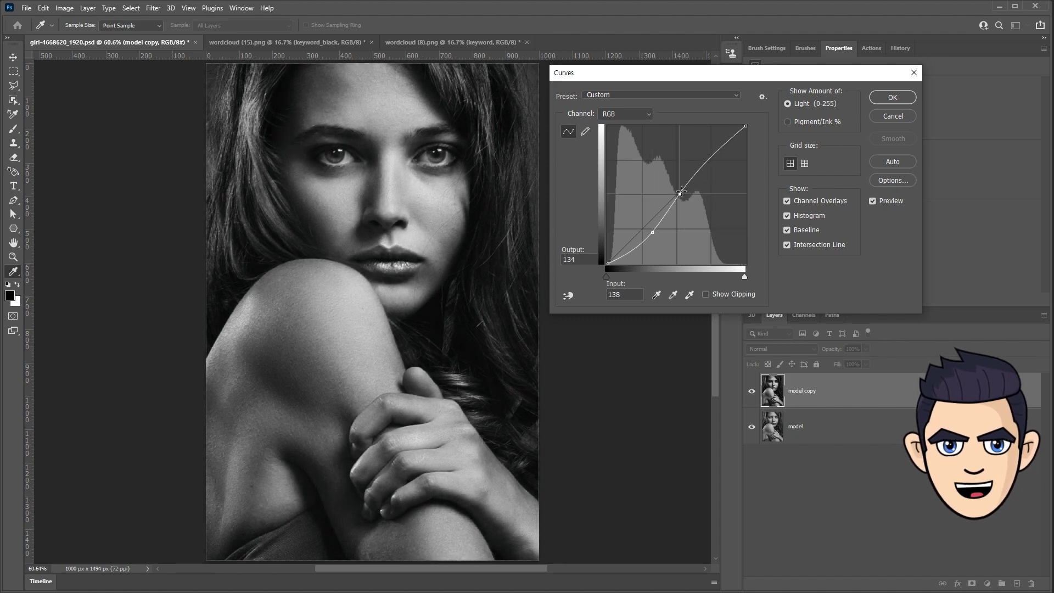
{"action": "left_click_drag", "start_coordinate": [658, 232], "coordinate": [648, 233]}
{"action": "left_click", "coordinate": [893, 97]}
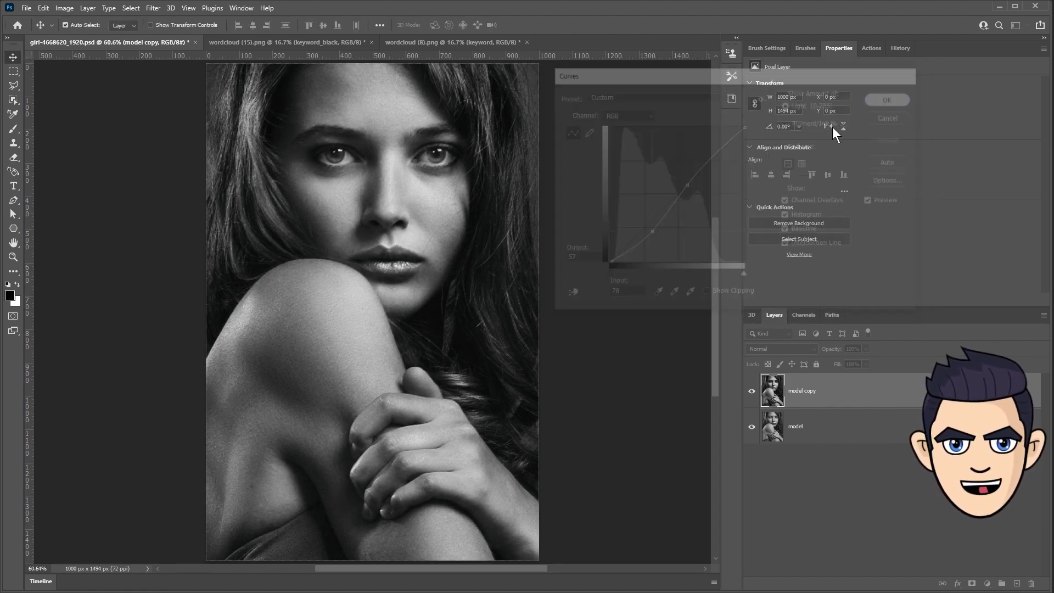
Burn the photo's left edge and bottom with a 500 px Shadows brush at 50%.
{"action": "left_click", "coordinate": [14, 271]}
{"action": "left_click", "coordinate": [69, 510]}
{"action": "left_click", "coordinate": [157, 25]}
{"action": "left_click", "coordinate": [154, 44]}
{"action": "key", "text": "5"}
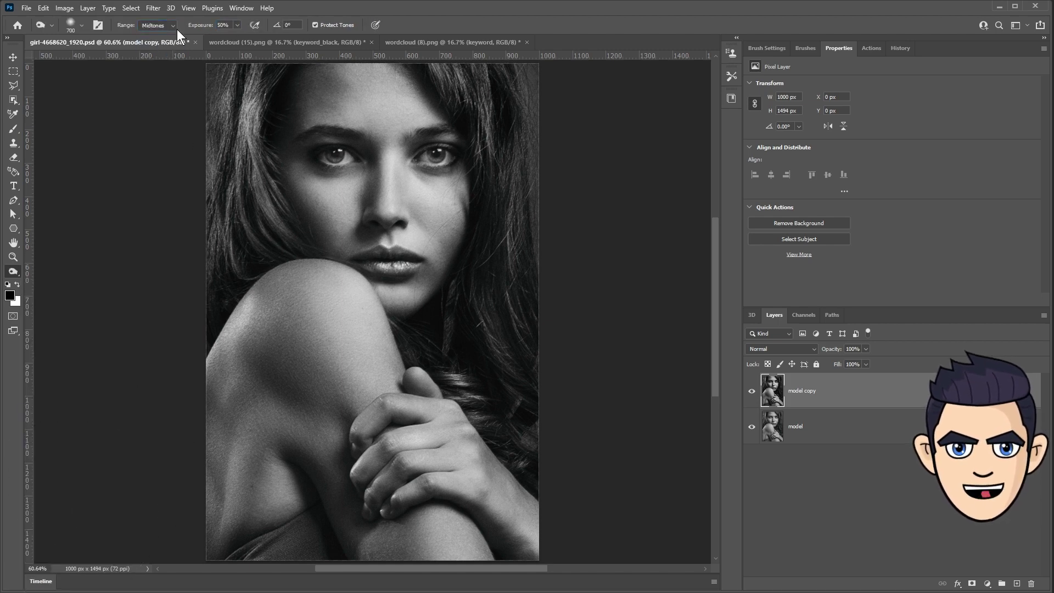
{"action": "key", "text": "bracketleft"}
{"action": "key", "text": "bracketleft"}
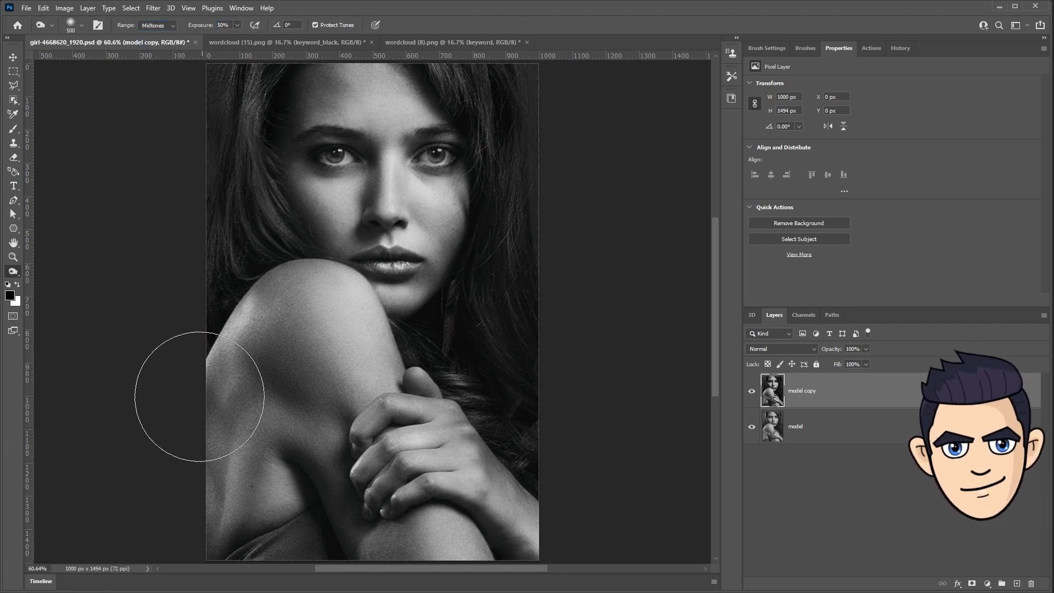
{"action": "key", "text": "ctrl+minus"}
{"action": "key", "text": "bracketleft"}
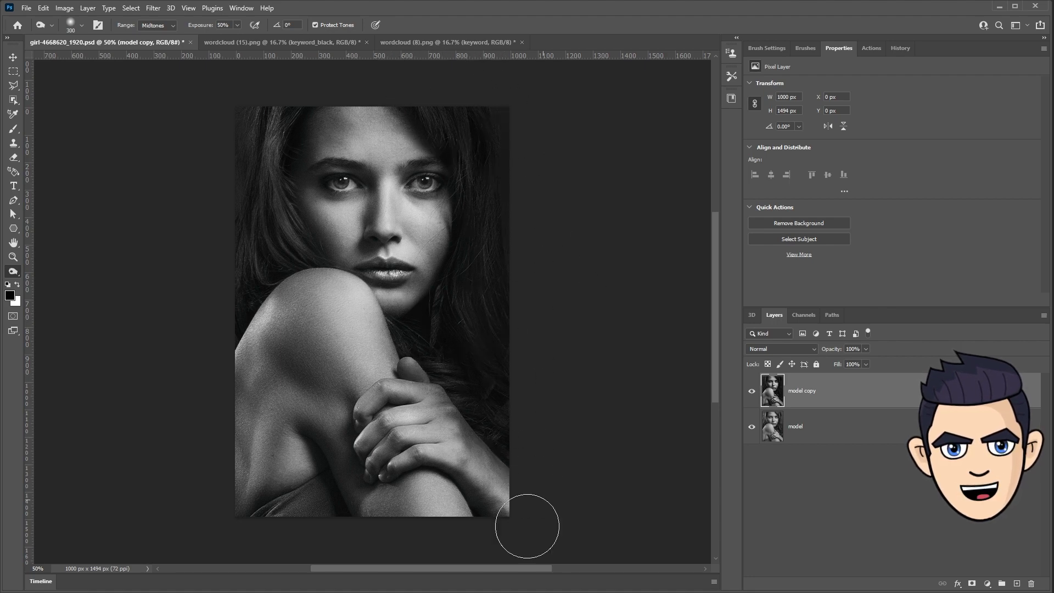
{"action": "key", "text": "bracketright"}
{"action": "left_click", "coordinate": [158, 25]}
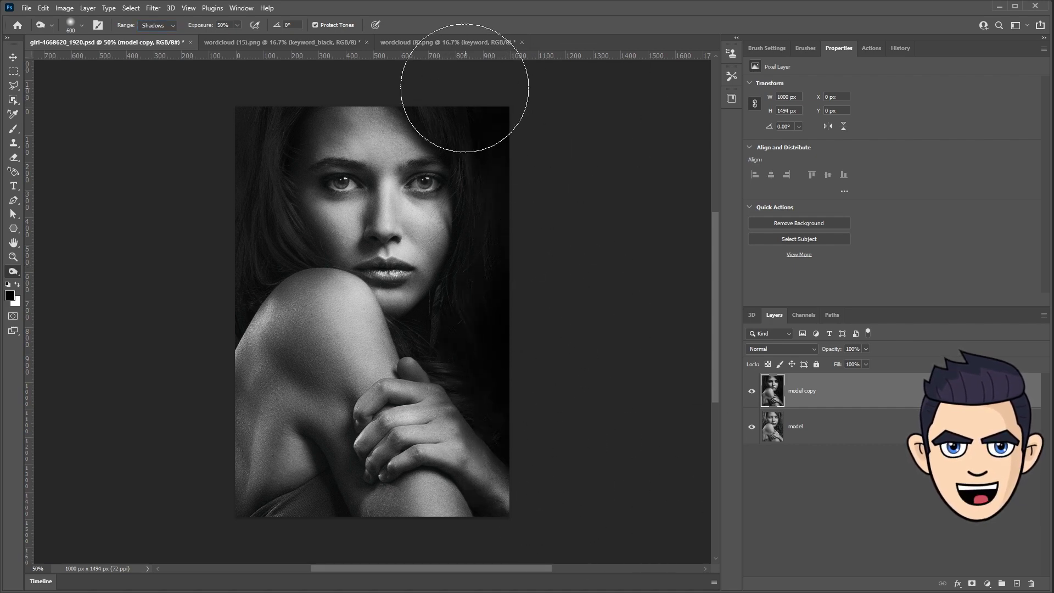
{"action": "left_click_drag", "start_coordinate": [291, 83], "coordinate": [498, 541]}
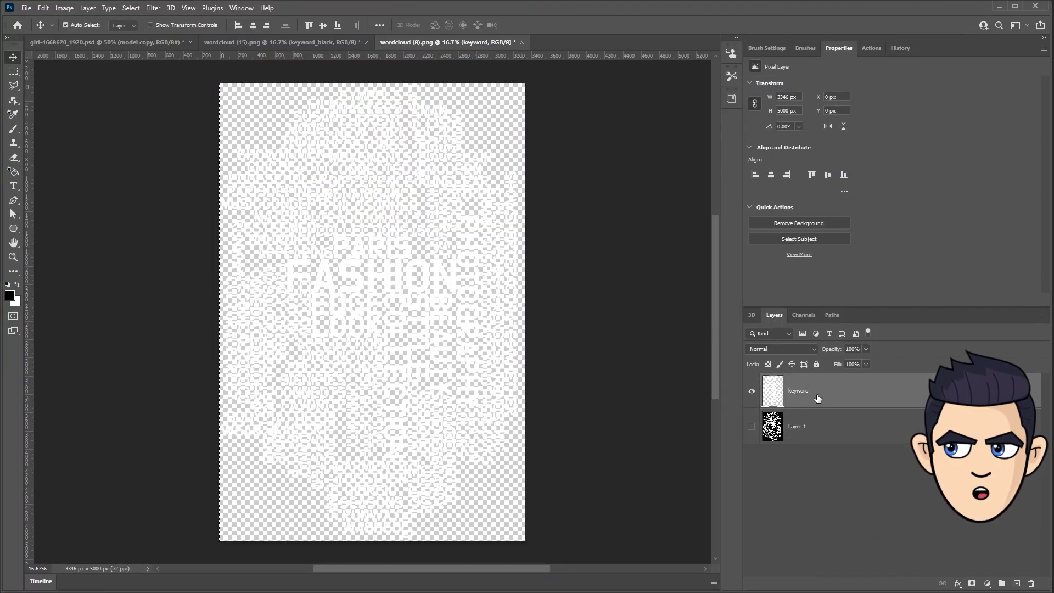
Duplicate the keyword layer into girl-4668620_1920.psd and drag it over the portrait.
{"action": "right_click", "coordinate": [817, 396]}
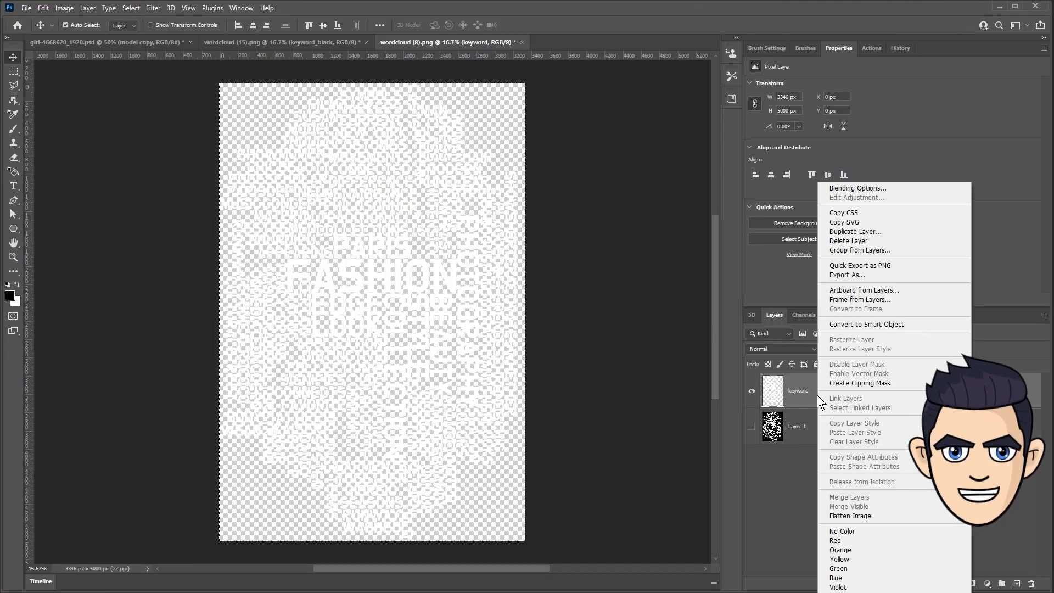
{"action": "left_click", "coordinate": [848, 231]}
{"action": "left_click", "coordinate": [523, 223]}
{"action": "left_click", "coordinate": [523, 234]}
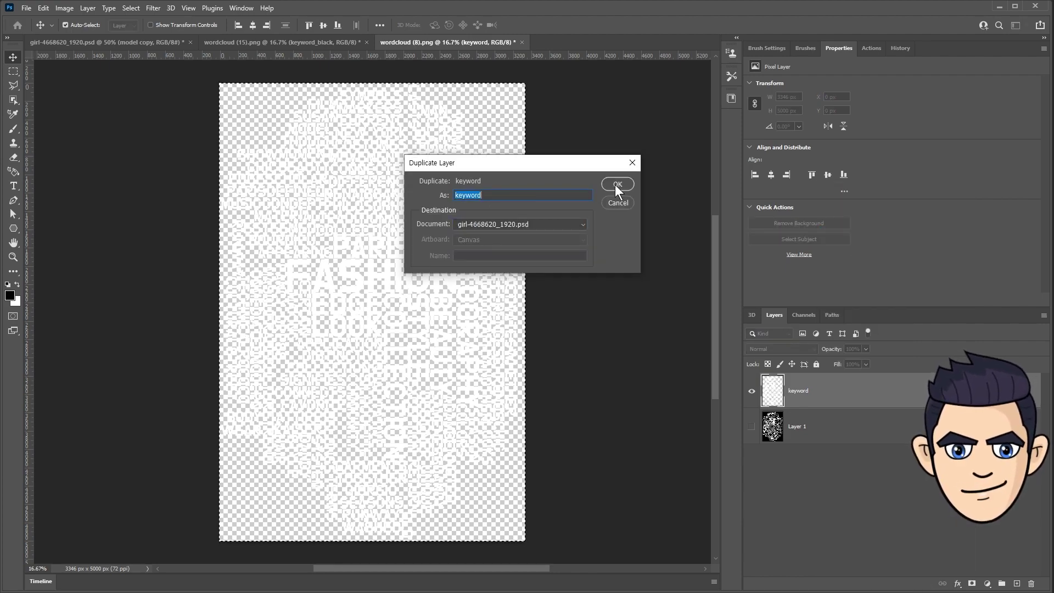
{"action": "left_click", "coordinate": [615, 184]}
{"action": "mouse_move", "coordinate": [479, 302]}
{"action": "left_mouse_down"}
{"action": "mouse_move", "coordinate": [391, 235]}
{"action": "mouse_move", "coordinate": [222, 193]}
{"action": "left_mouse_up"}
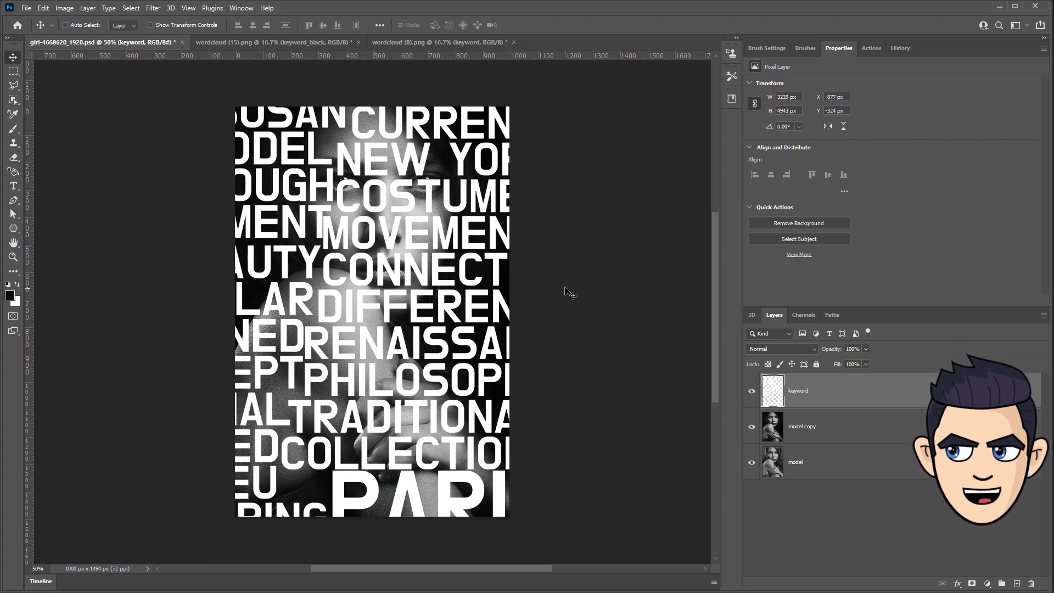
Convert keyword to a smart object and scale it down to fit the photo.
{"action": "right_click", "coordinate": [834, 400]}
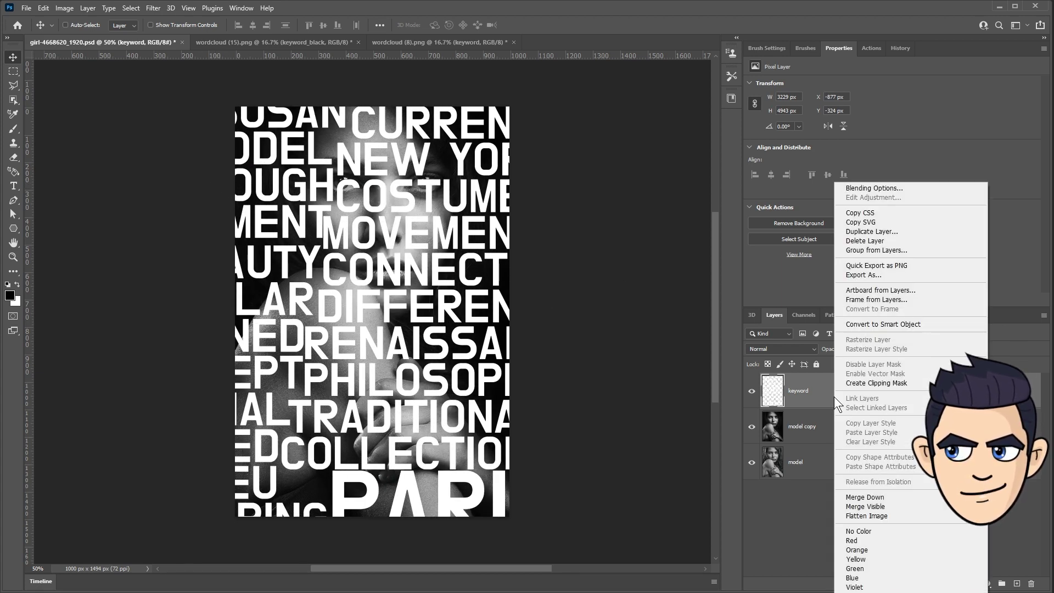
{"action": "left_click", "coordinate": [860, 325]}
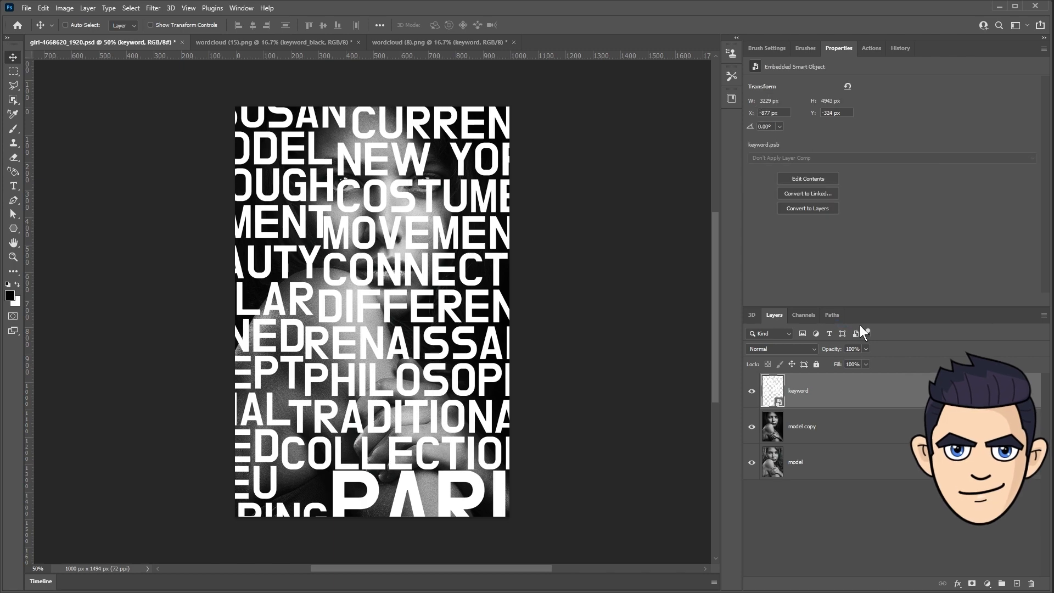
{"action": "key", "text": "ctrl+minus"}
{"action": "key", "text": "ctrl+t"}
{"action": "mouse_move", "coordinate": [626, 165]}
{"action": "left_mouse_down"}
{"action": "mouse_move", "coordinate": [509, 369]}
{"action": "mouse_move", "coordinate": [530, 101]}
{"action": "mouse_move", "coordinate": [364, 354]}
{"action": "mouse_move", "coordinate": [461, 285]}
{"action": "left_mouse_up"}
{"action": "key", "text": "Return"}
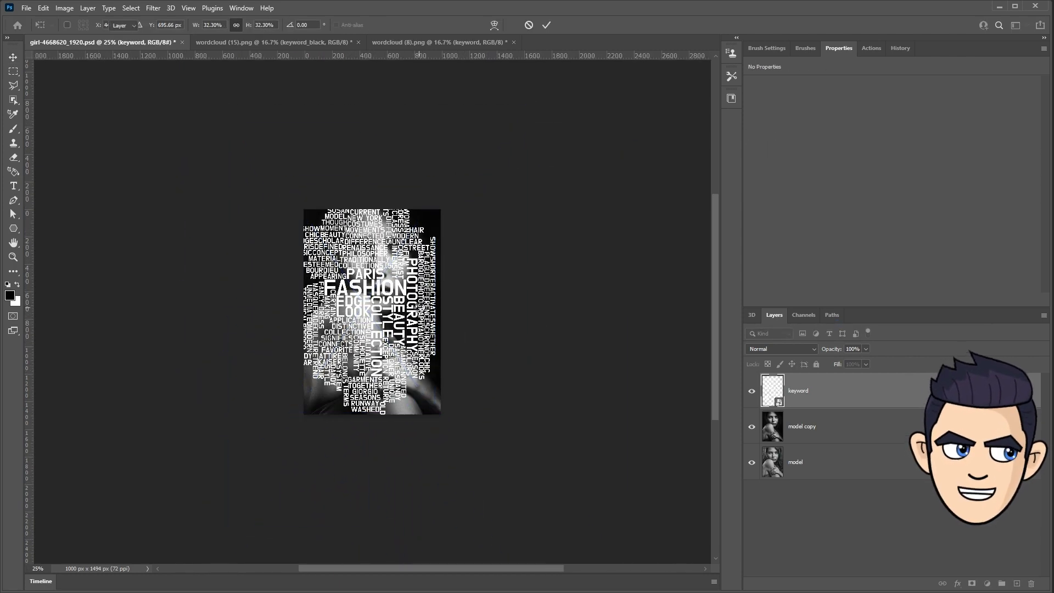
{"action": "left_click", "coordinate": [780, 434]}
{"action": "key", "text": "ctrl+0"}
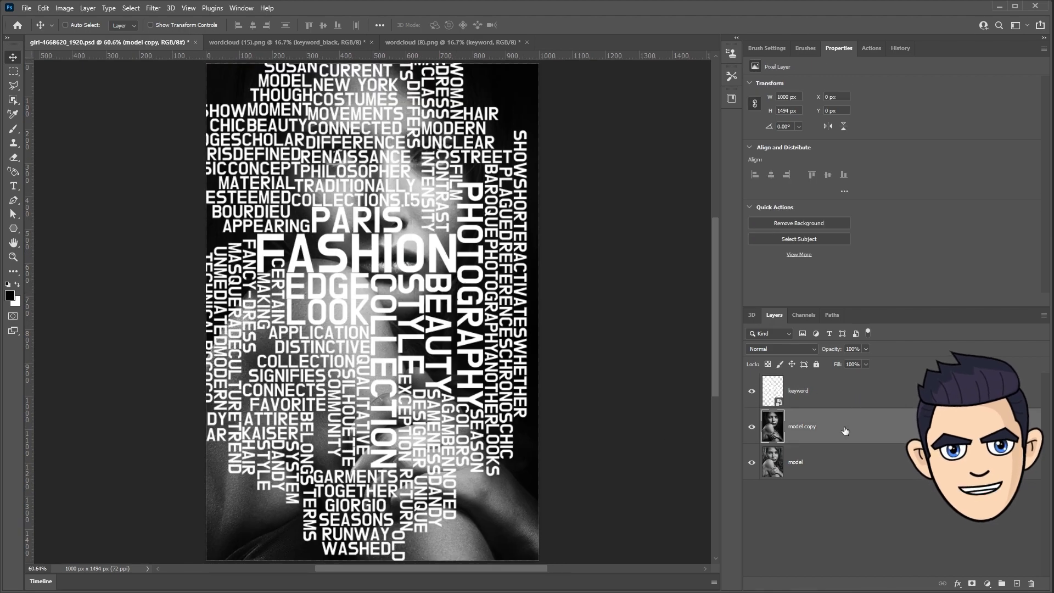
Duplicate model copy and add a black Solid Color fill layer beneath model copy 2.
{"action": "key", "text": "ctrl+j"}
{"action": "left_click", "coordinate": [988, 584]}
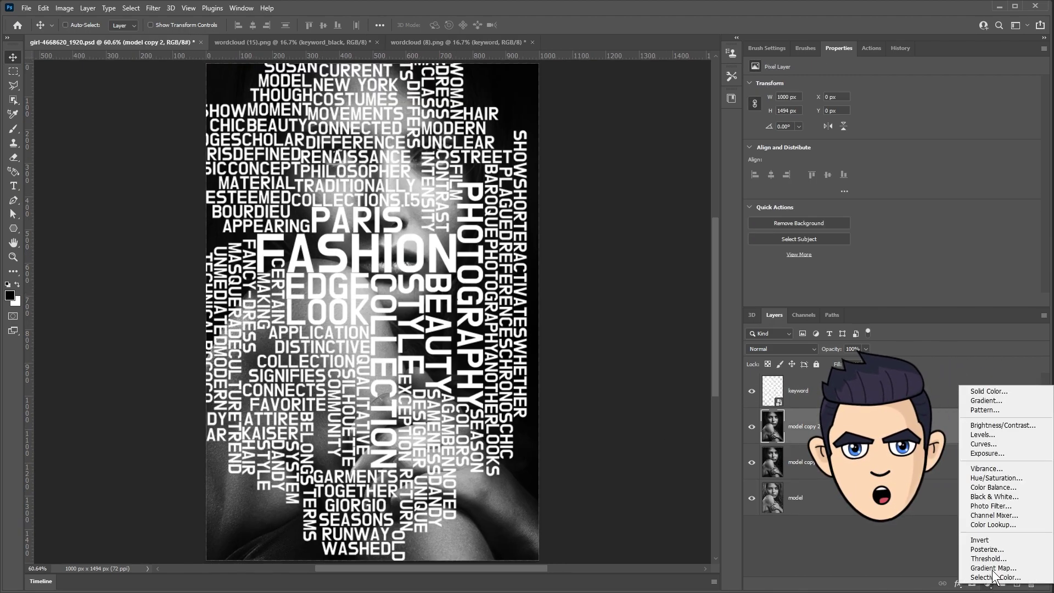
{"action": "left_click", "coordinate": [980, 323]}
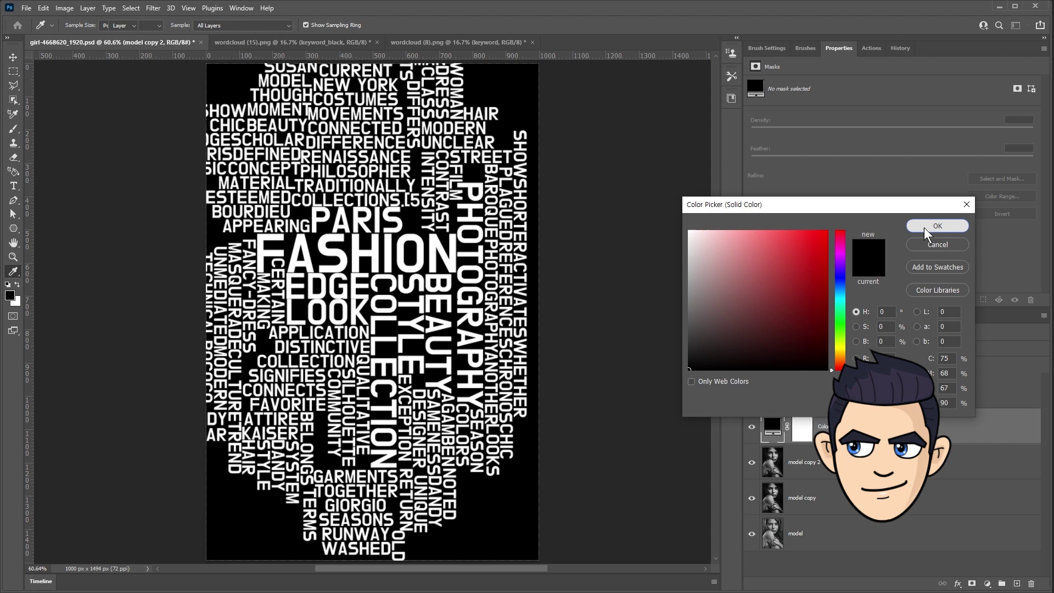
{"action": "left_click", "coordinate": [938, 226]}
{"action": "left_click_drag", "start_coordinate": [859, 444], "coordinate": [853, 481]}
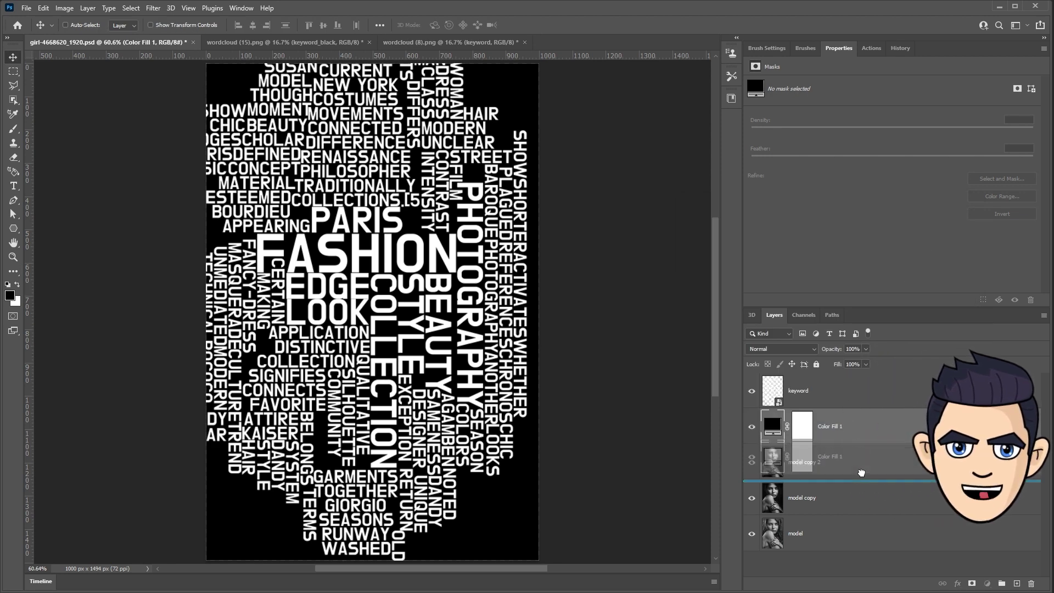
Move model copy 2 above keyword and clip it into the word cloud.
{"action": "left_click", "coordinate": [848, 437]}
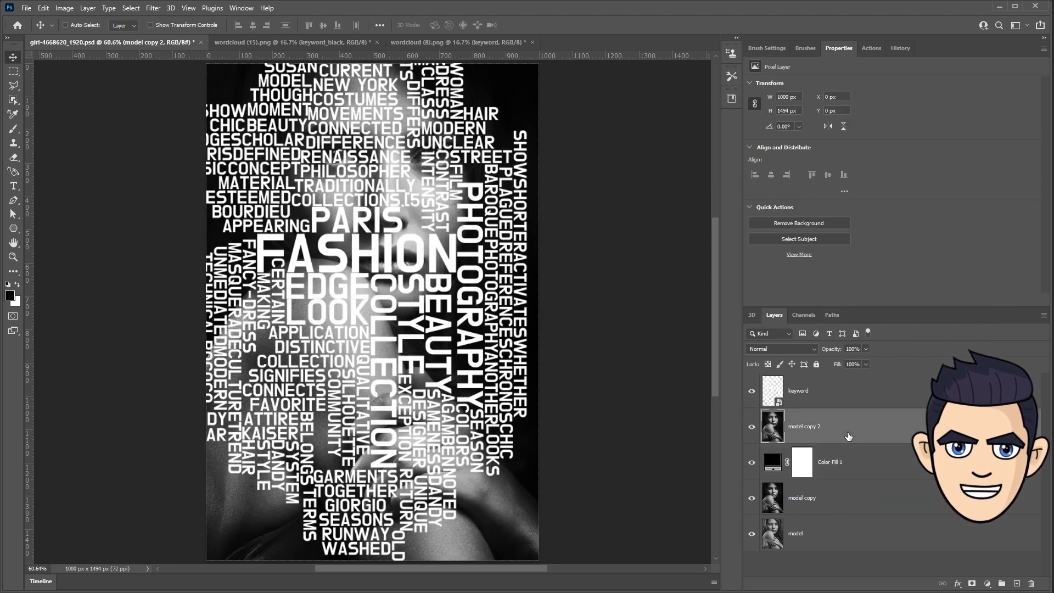
{"action": "key", "text": "ctrl+bracketright"}
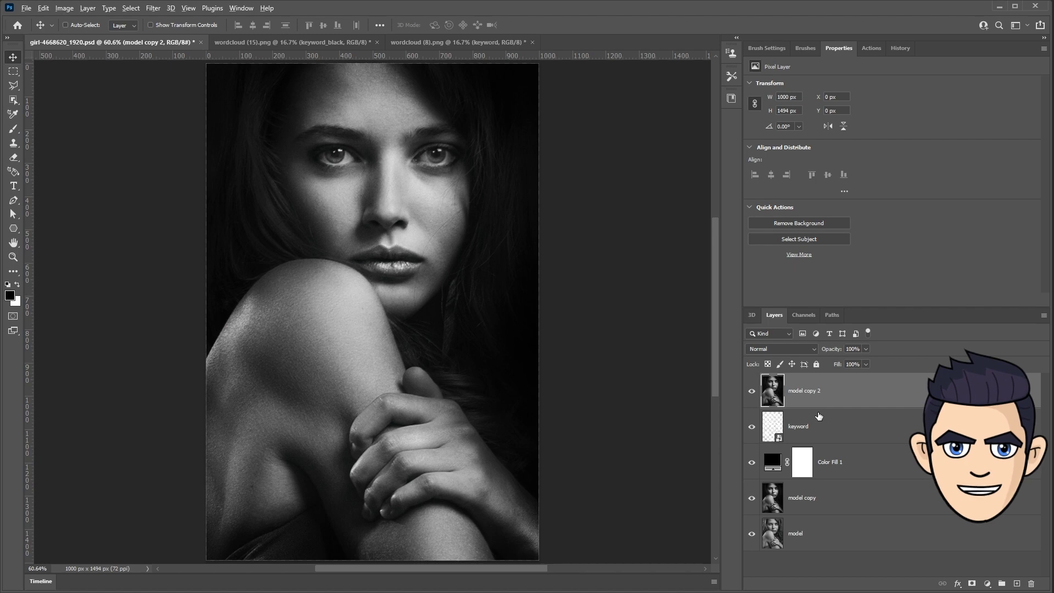
{"action": "key", "text": "alt"}
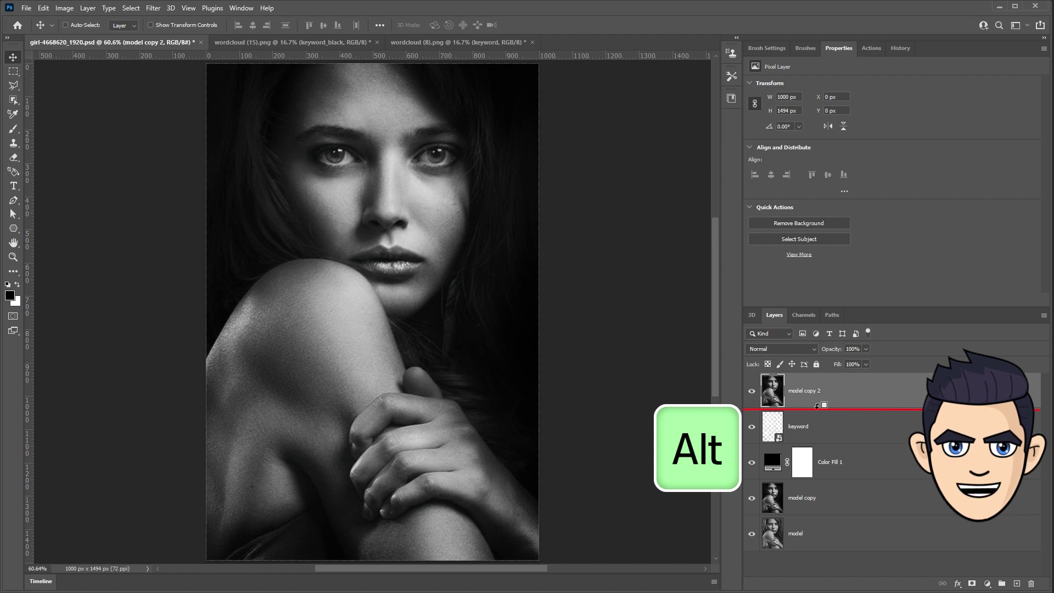
{"action": "left_click", "coordinate": [823, 408], "text": "alt"}
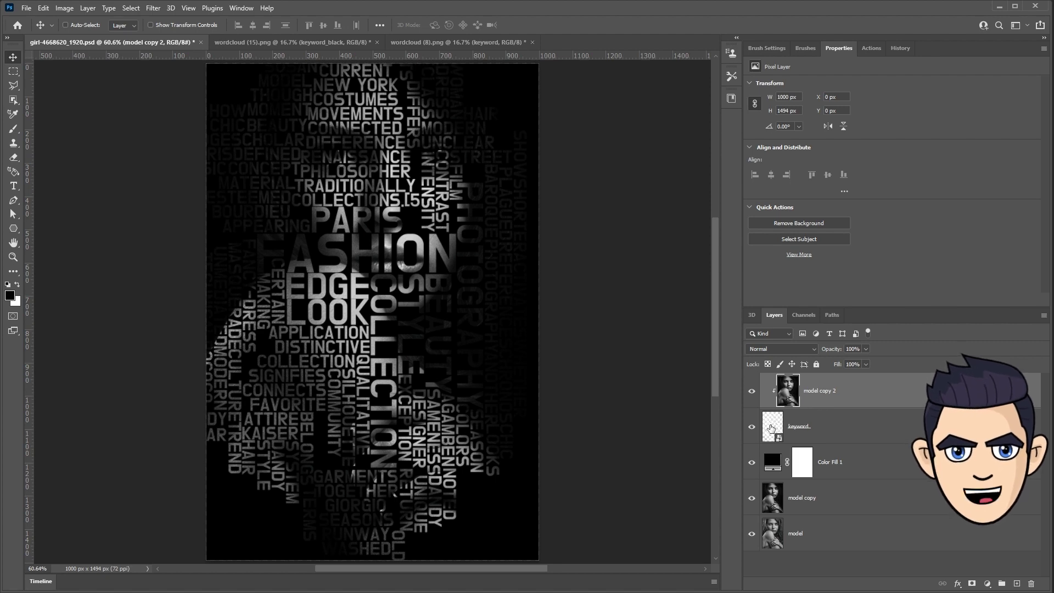
Nudge the keyword word cloud into place and shrink it to about 26.6%.
{"action": "left_click", "coordinate": [771, 428]}
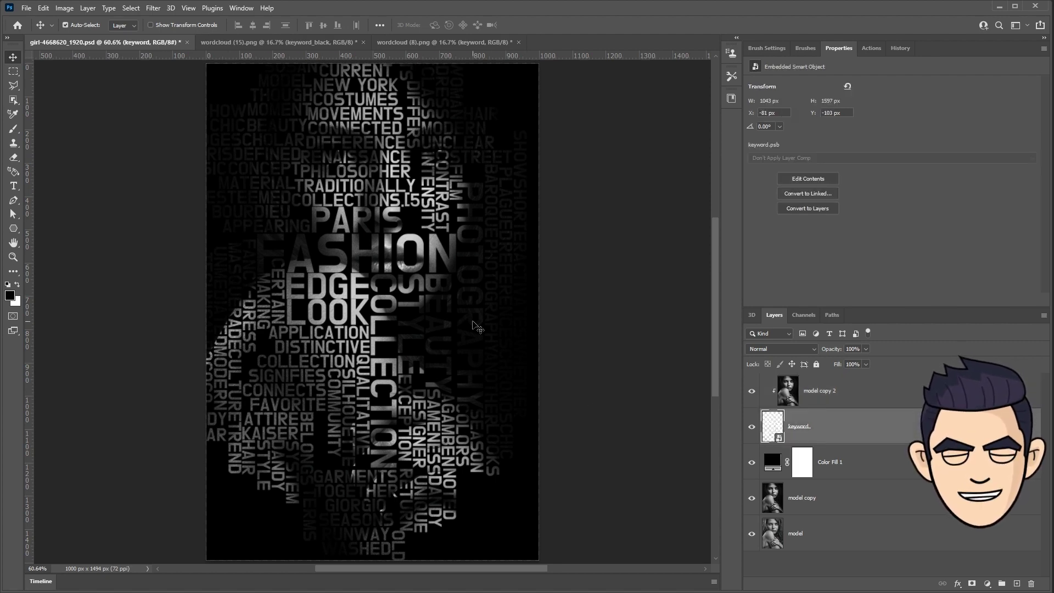
{"action": "key", "text": "ctrl+t"}
{"action": "left_click_drag", "start_coordinate": [407, 286], "coordinate": [525, 314]}
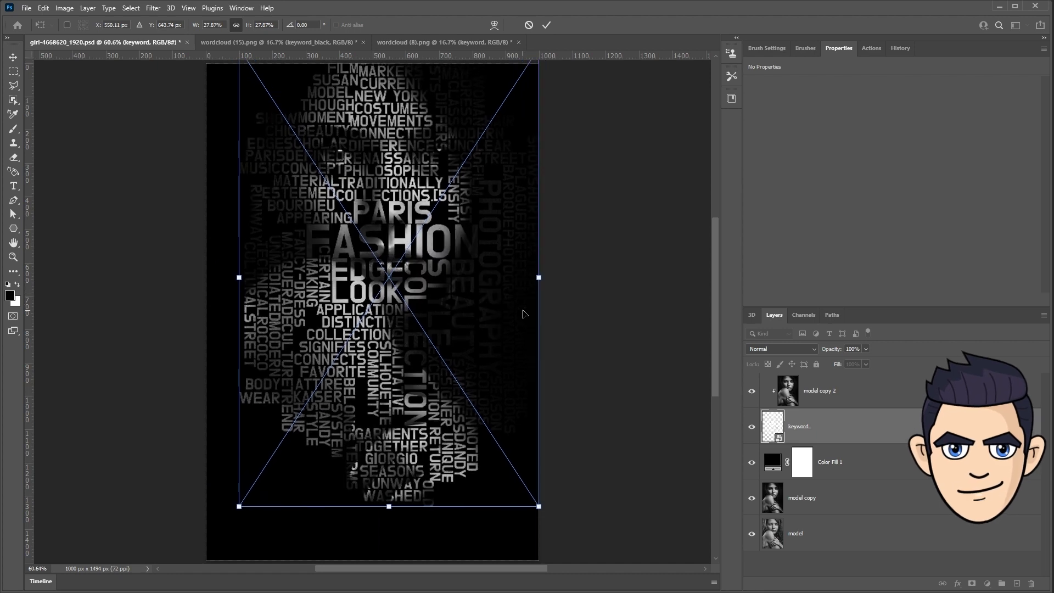
{"action": "key", "text": "shift+Left"}
{"action": "key", "text": "shift+Left"}
{"action": "key", "text": "shift+Left"}
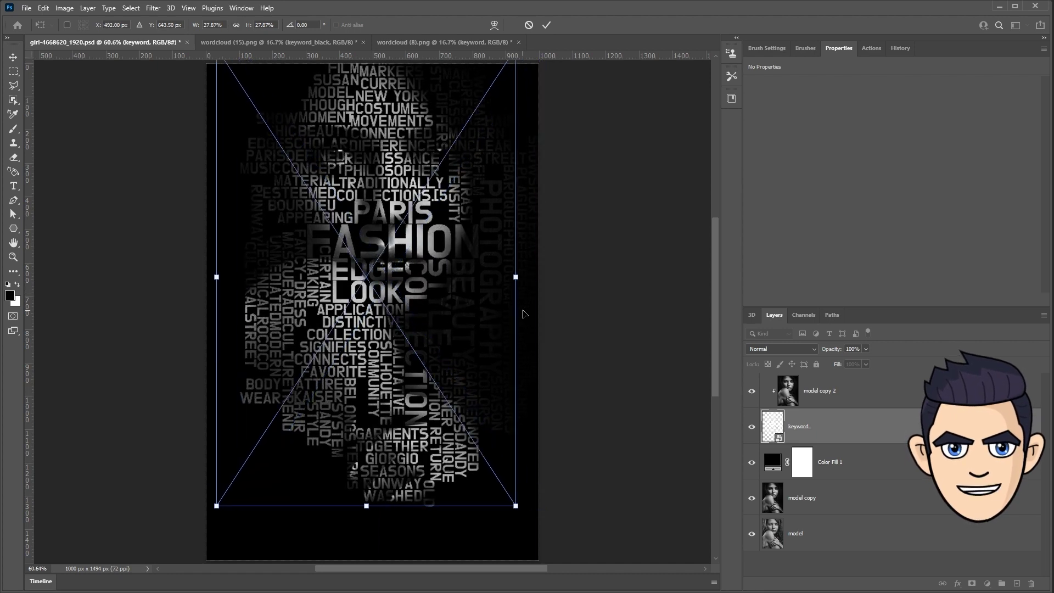
{"action": "key", "text": "shift+Left"}
{"action": "key", "text": "shift+Left"}
{"action": "key", "text": "shift+Left"}
{"action": "key", "text": "shift+Left"}
{"action": "key", "text": "shift+Left"}
{"action": "key", "text": "shift+Left"}
{"action": "key", "text": "shift+Right"}
{"action": "key", "text": "shift+Right"}
{"action": "key", "text": "shift+Right"}
{"action": "key", "text": "shift+Right"}
{"action": "key", "text": "shift+Right"}
{"action": "key", "text": "shift+Right"}
{"action": "key", "text": "shift+Up"}
{"action": "key", "text": "shift+Up"}
{"action": "key", "text": "shift+Up"}
{"action": "left_click_drag", "start_coordinate": [530, 483], "coordinate": [505, 452]}
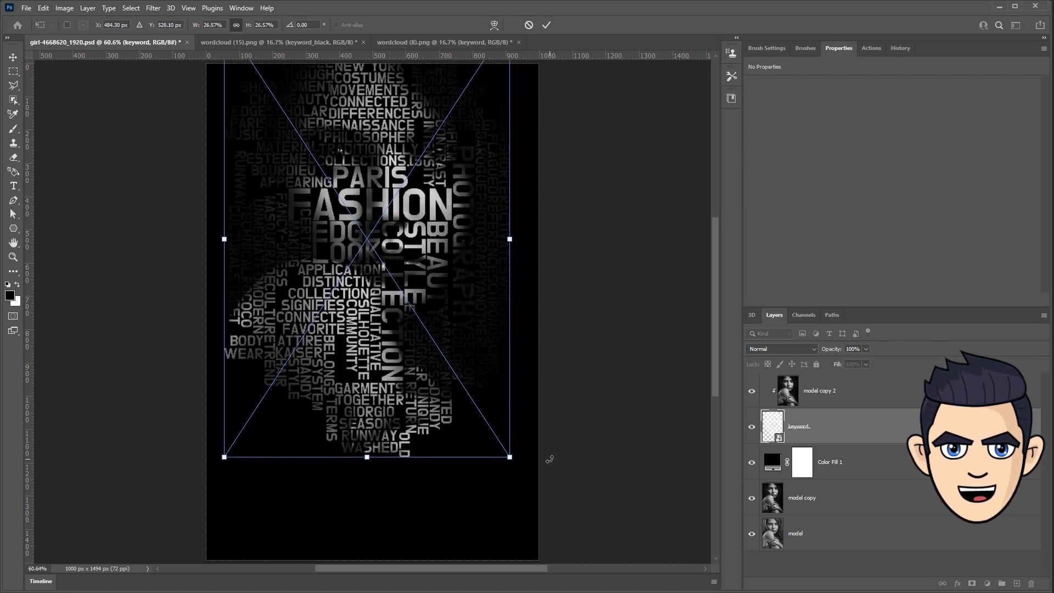
{"action": "key", "text": "Return"}
Make Color Fill 1 dark grey at 80% opacity.
{"action": "double_click", "coordinate": [773, 462]}
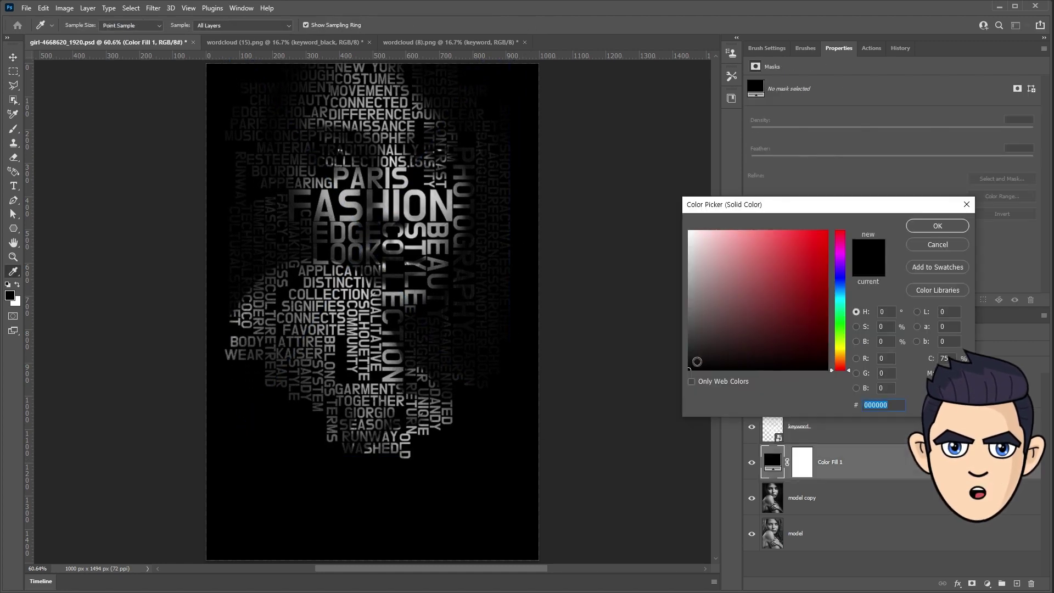
{"action": "left_click", "coordinate": [688, 361]}
{"action": "left_click", "coordinate": [932, 235]}
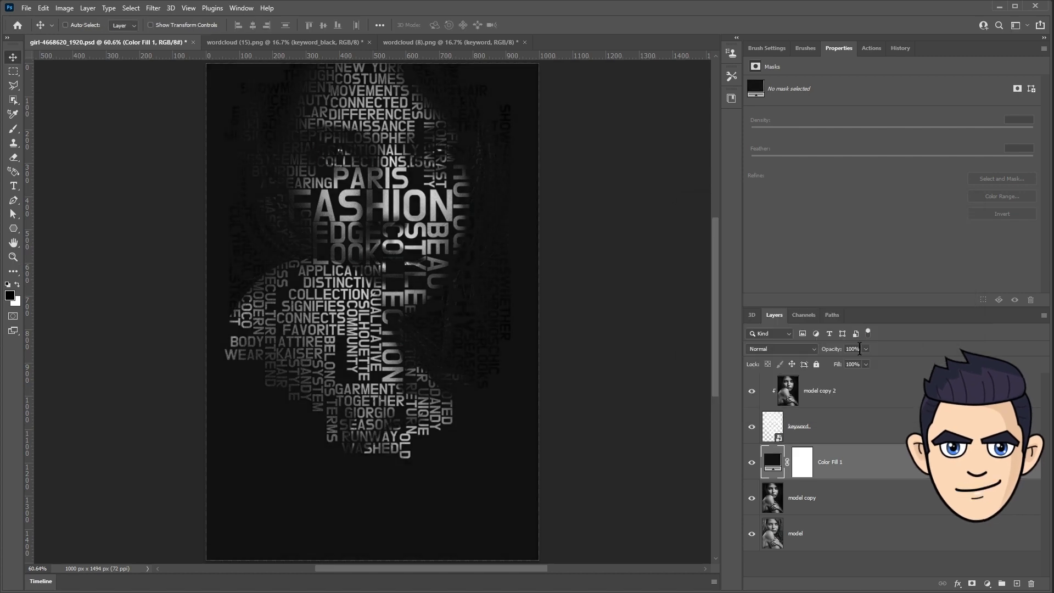
{"action": "left_click_drag", "start_coordinate": [831, 349], "coordinate": [812, 347]}
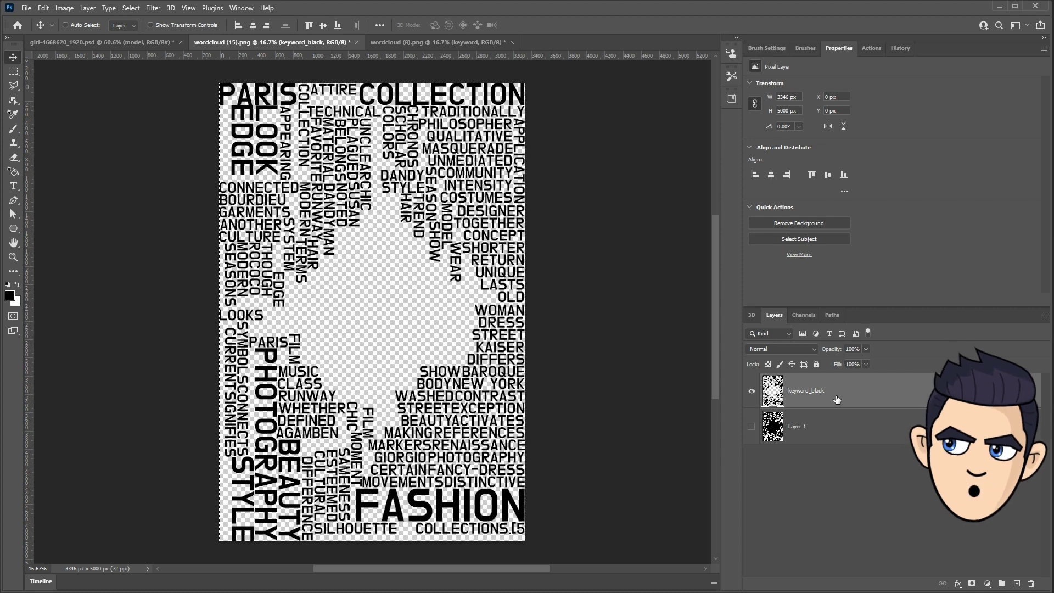
Duplicate the keyword_black layer into girl-4668620_1920.psd.
{"action": "right_click", "coordinate": [837, 399]}
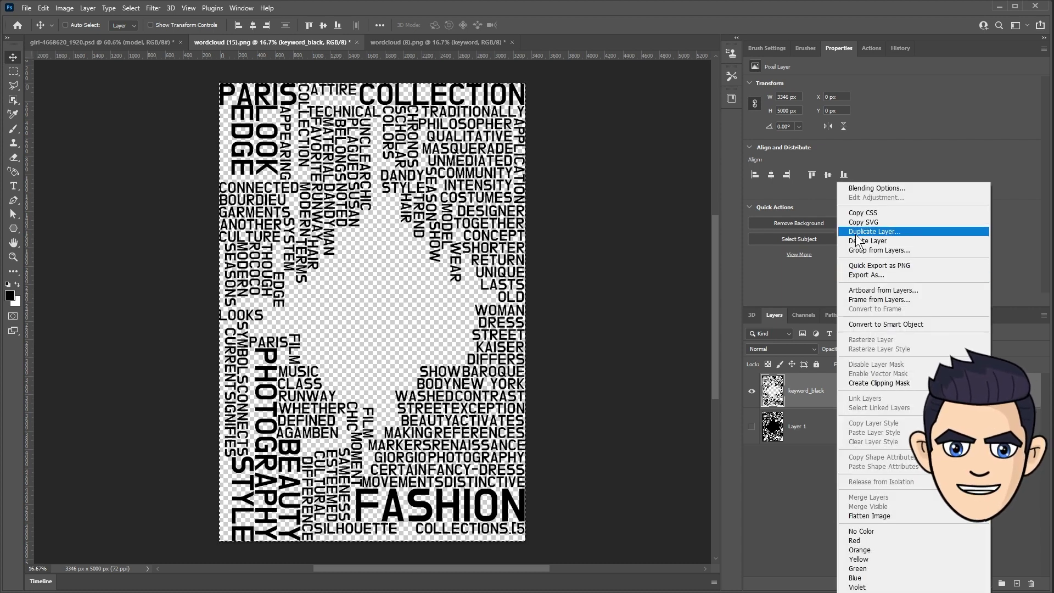
{"action": "left_click", "coordinate": [851, 242]}
{"action": "left_click", "coordinate": [519, 224]}
{"action": "left_click", "coordinate": [497, 245]}
{"action": "left_click", "coordinate": [618, 184]}
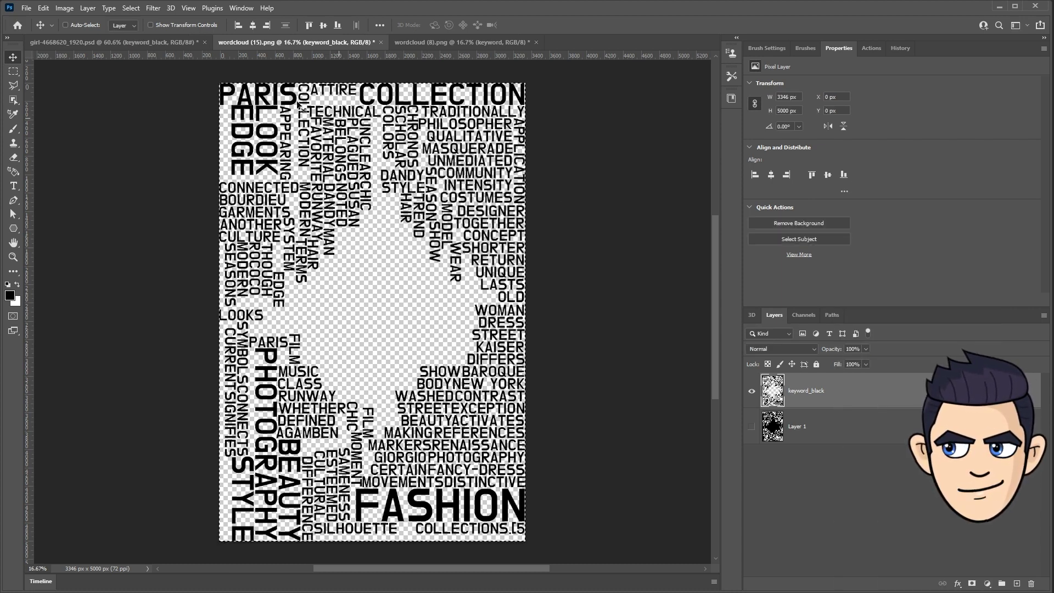
Convert keyword_black to a smart object and scale it to cover the portrait.
{"action": "right_click", "coordinate": [851, 466]}
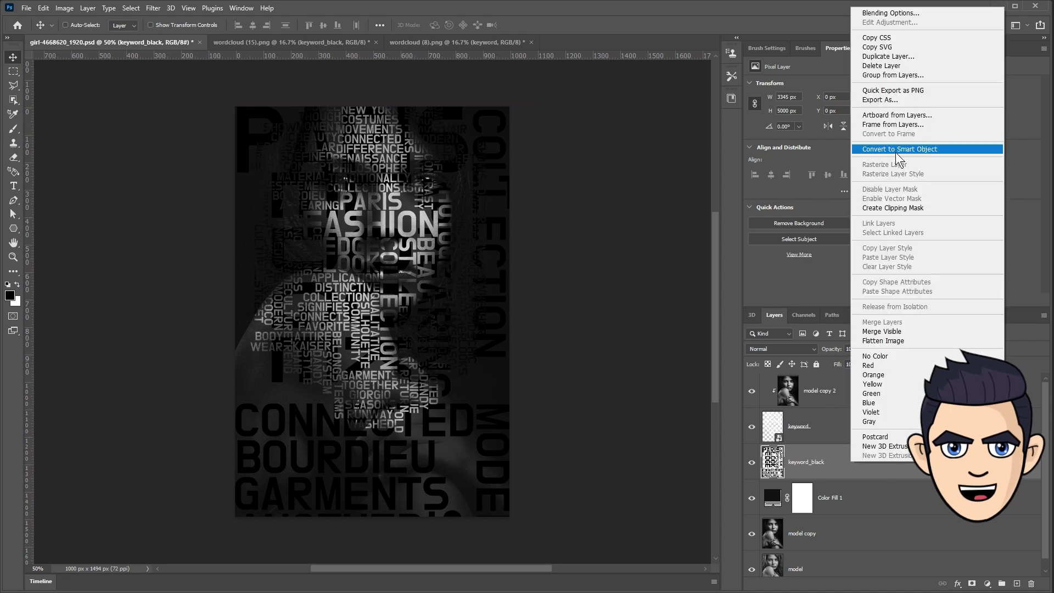
{"action": "left_click", "coordinate": [895, 153]}
{"action": "key", "text": "ctrl+t"}
{"action": "mouse_move", "coordinate": [695, 106]}
{"action": "left_mouse_down"}
{"action": "mouse_move", "coordinate": [660, 119]}
{"action": "mouse_move", "coordinate": [659, 400]}
{"action": "left_mouse_up"}
{"action": "left_click_drag", "start_coordinate": [494, 527], "coordinate": [381, 231]}
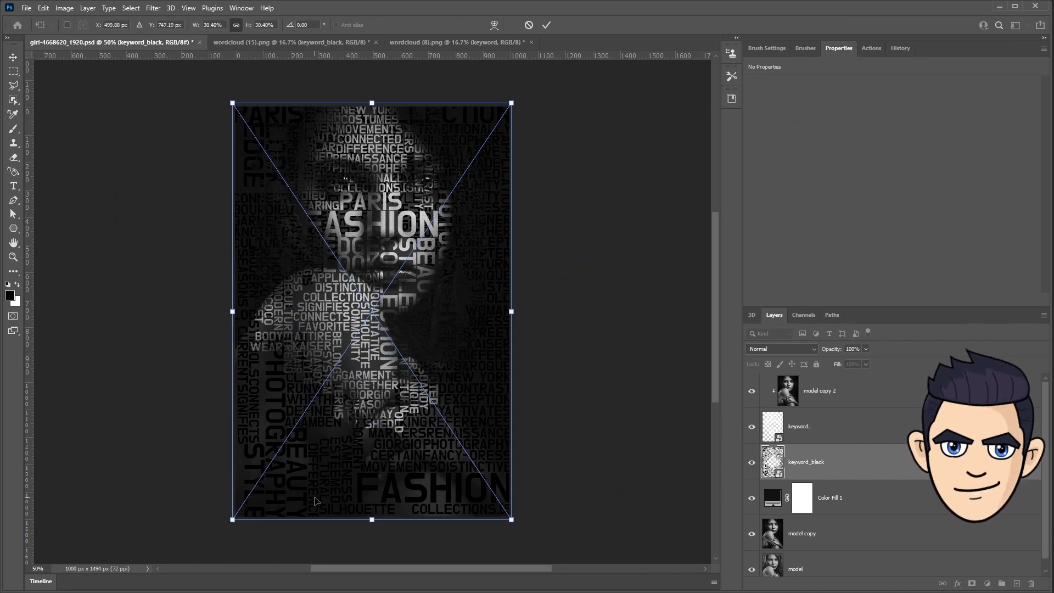
{"action": "key", "text": "Return"}
{"action": "key", "text": "ctrl+0"}
Set keyword_black to Multiply blending and add a layer mask.
{"action": "left_click", "coordinate": [783, 349]}
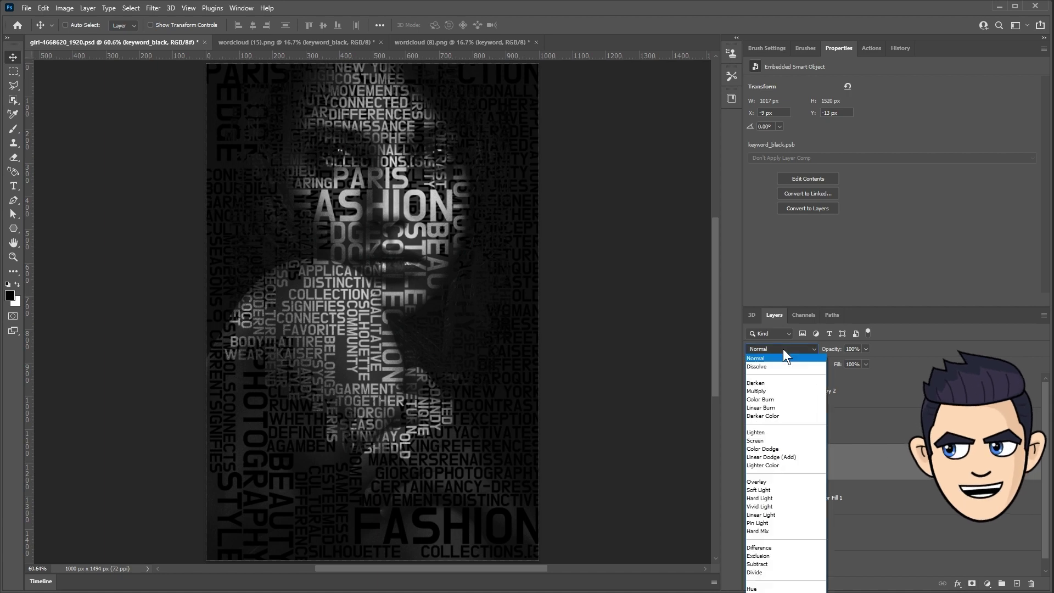
{"action": "left_click", "coordinate": [777, 392]}
{"action": "left_click", "coordinate": [972, 584]}
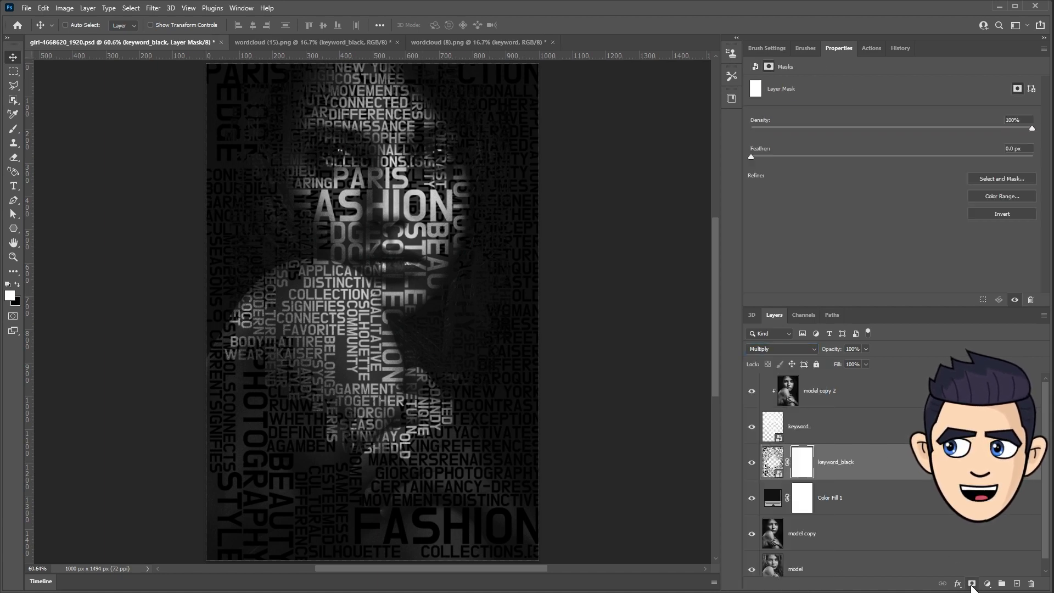
Paint soft dark areas into keyword_black's mask with a 58% opacity brush.
{"action": "left_click", "coordinate": [14, 129]}
{"action": "left_click_drag", "start_coordinate": [408, 159], "coordinate": [384, 220]}
{"action": "left_click", "coordinate": [252, 25]}
{"action": "left_click_drag", "start_coordinate": [252, 37], "coordinate": [262, 38]}
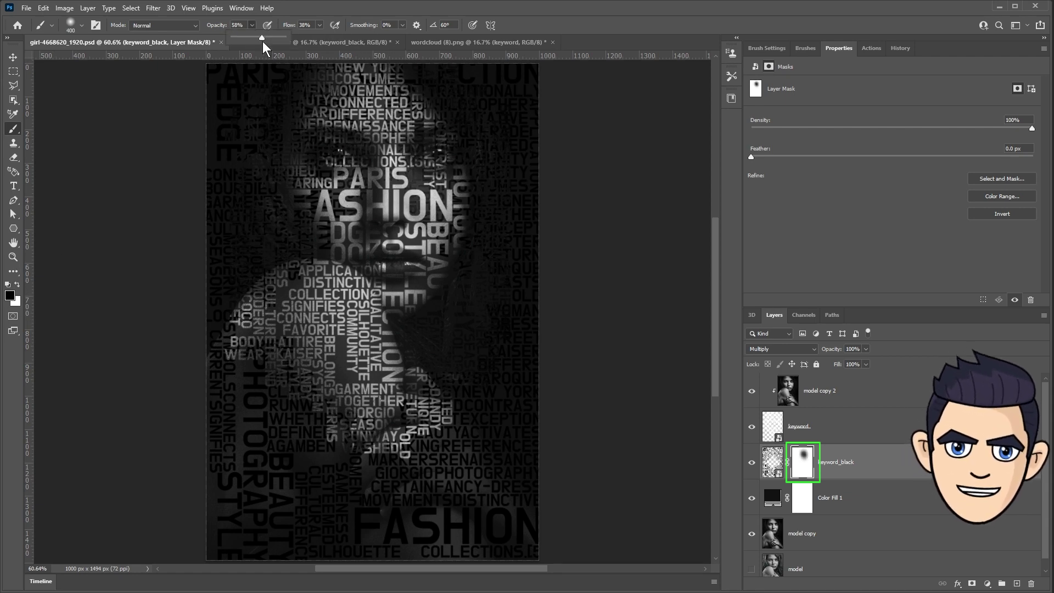
{"action": "left_click_drag", "start_coordinate": [371, 381], "coordinate": [283, 308]}
Add a mask to keyword and fade its lower middle with a 500 px brush.
{"action": "left_click", "coordinate": [799, 426]}
{"action": "left_click", "coordinate": [972, 584]}
{"action": "key", "text": "bracketright"}
{"action": "left_click_drag", "start_coordinate": [475, 391], "coordinate": [289, 456]}
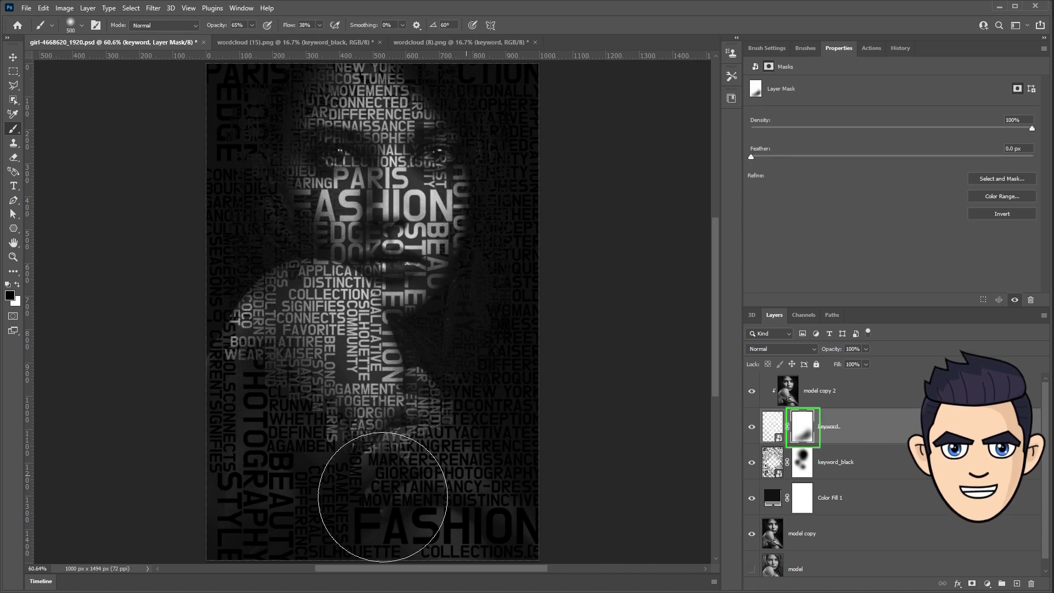
{"action": "key", "text": "alt+bracketleft"}
{"action": "key", "text": "bracketleft"}
{"action": "key", "text": "bracketleft"}
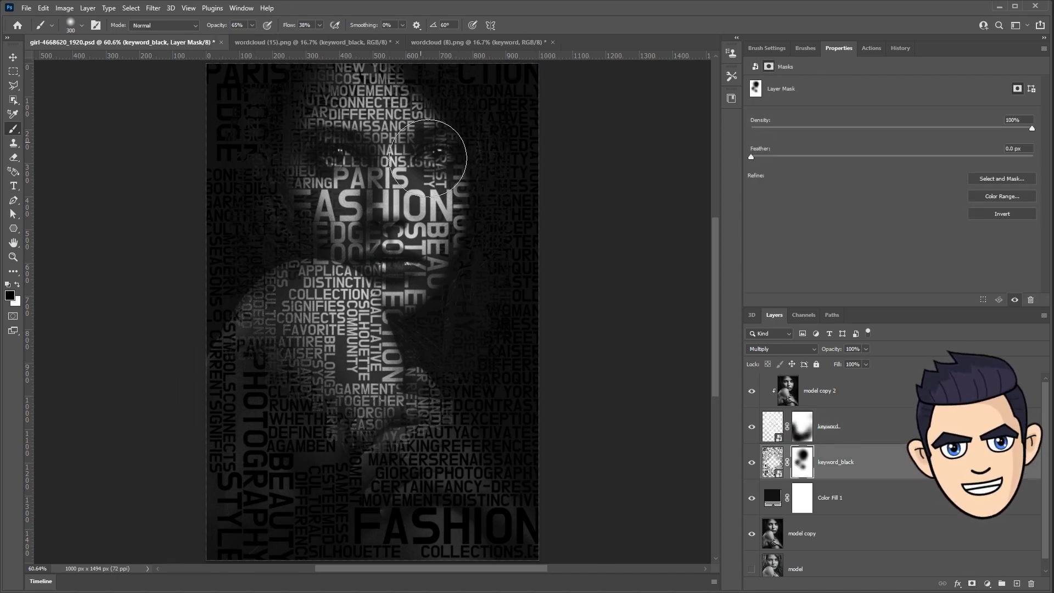
Return to the Move tool and open the keyword smart object's contents.
{"action": "key", "text": "v"}
{"action": "key", "text": "alt+bracketleft"}
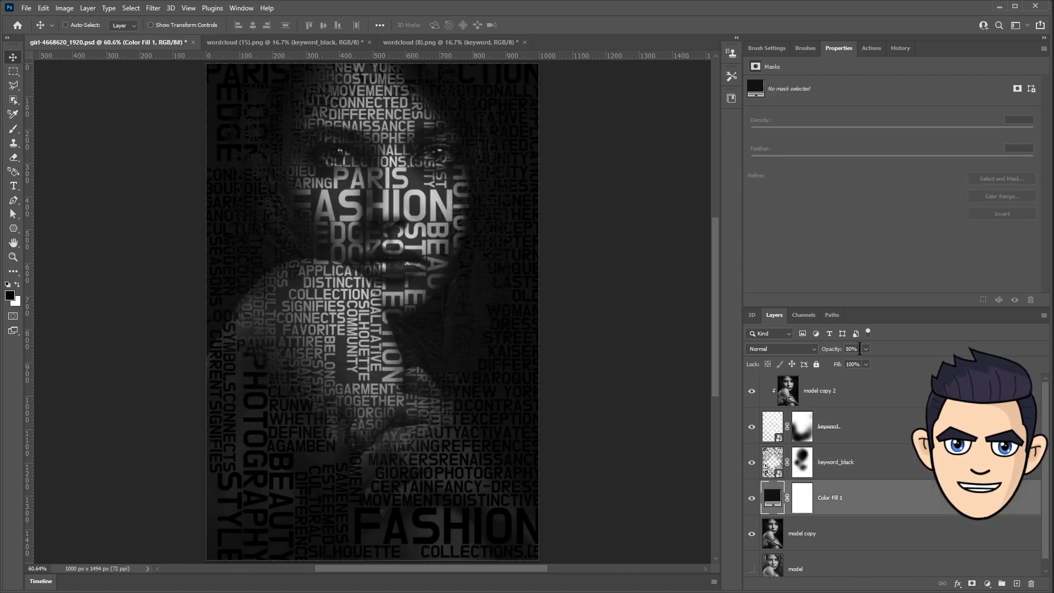
{"action": "left_click", "coordinate": [773, 426]}
{"action": "double_click", "coordinate": [772, 426]}
Add a black layer beneath the words in keyword.psb and zoom to 50%.
{"action": "key", "text": "ctrl+shift+alt+n"}
{"action": "key", "text": "ctrl+bracketleft"}
{"action": "key", "text": "alt+BackSpace"}
{"action": "key", "text": "z"}
{"action": "key", "text": "ctrl+1"}
{"action": "key", "text": "ctrl+minus"}
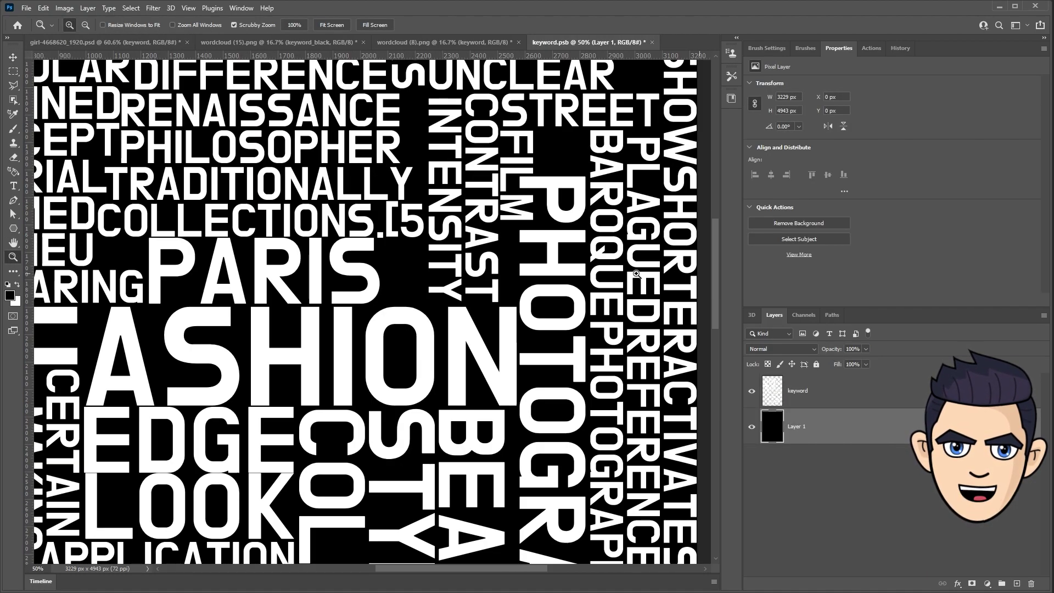
Paste the blue STYLE text, rotate it vertical and place it inside FASHION's O.
{"action": "key", "text": "ctrl+v"}
{"action": "key", "text": "ctrl+t"}
{"action": "left_click_drag", "start_coordinate": [401, 294], "coordinate": [411, 330]}
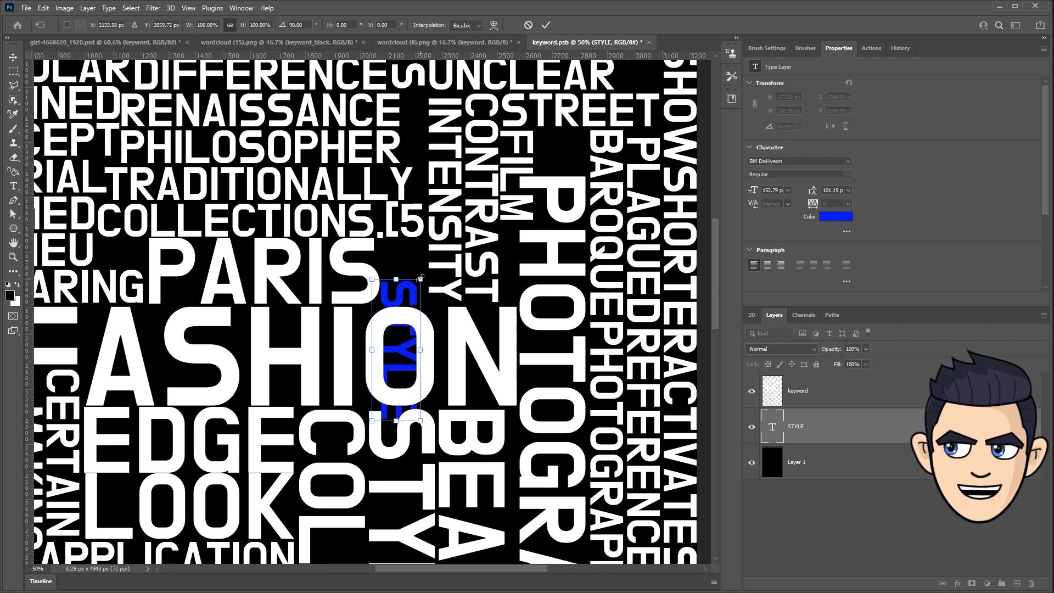
{"action": "left_click_drag", "start_coordinate": [423, 379], "coordinate": [405, 367]}
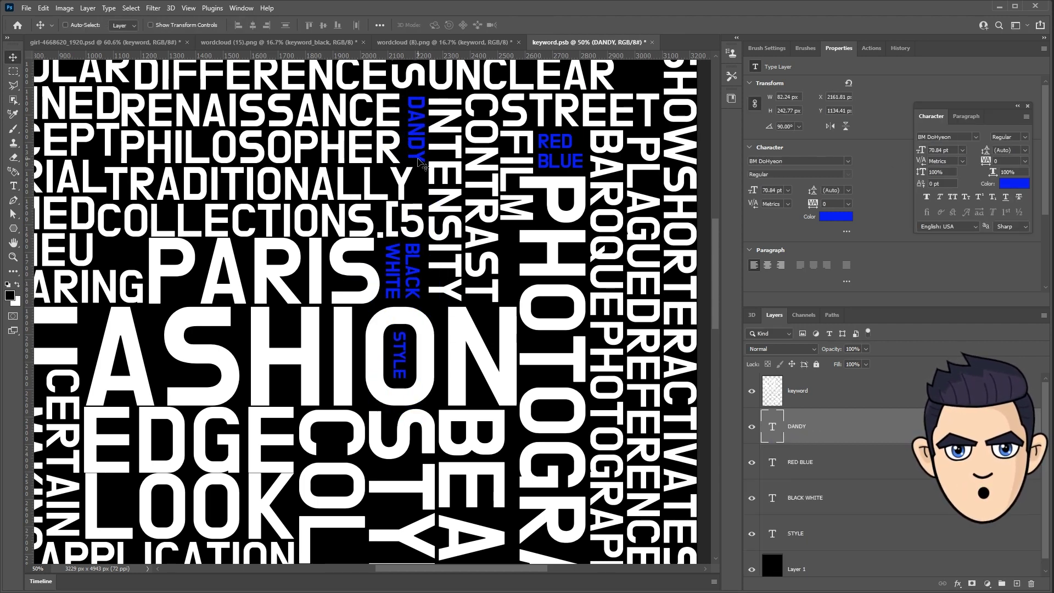
Hide the black background layer and save keyword.psb.
{"action": "left_click", "coordinate": [784, 530]}
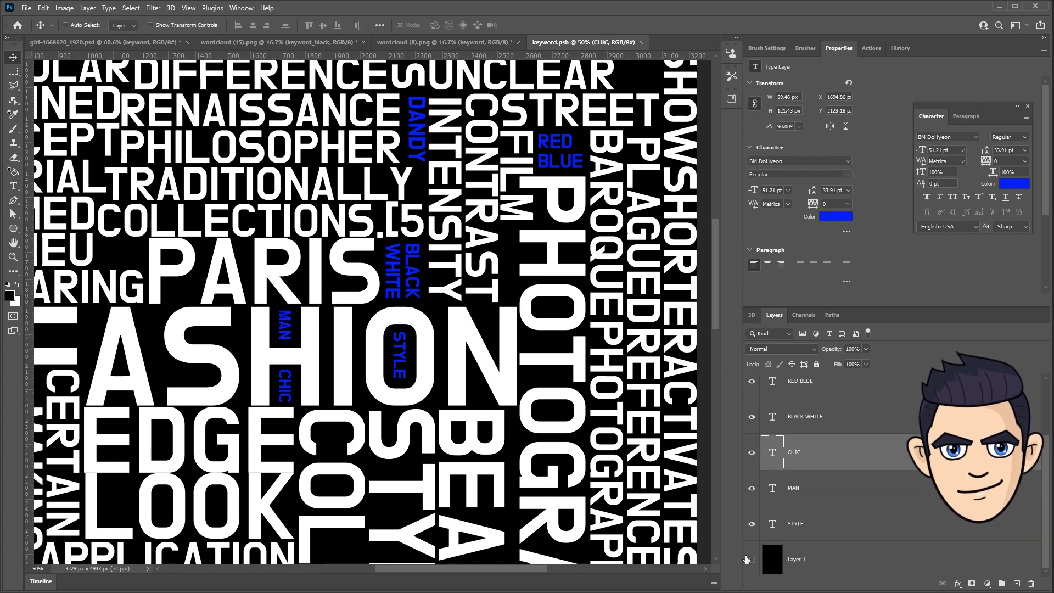
{"action": "left_click", "coordinate": [752, 559]}
{"action": "left_click", "coordinate": [27, 8]}
{"action": "left_click", "coordinate": [49, 129]}
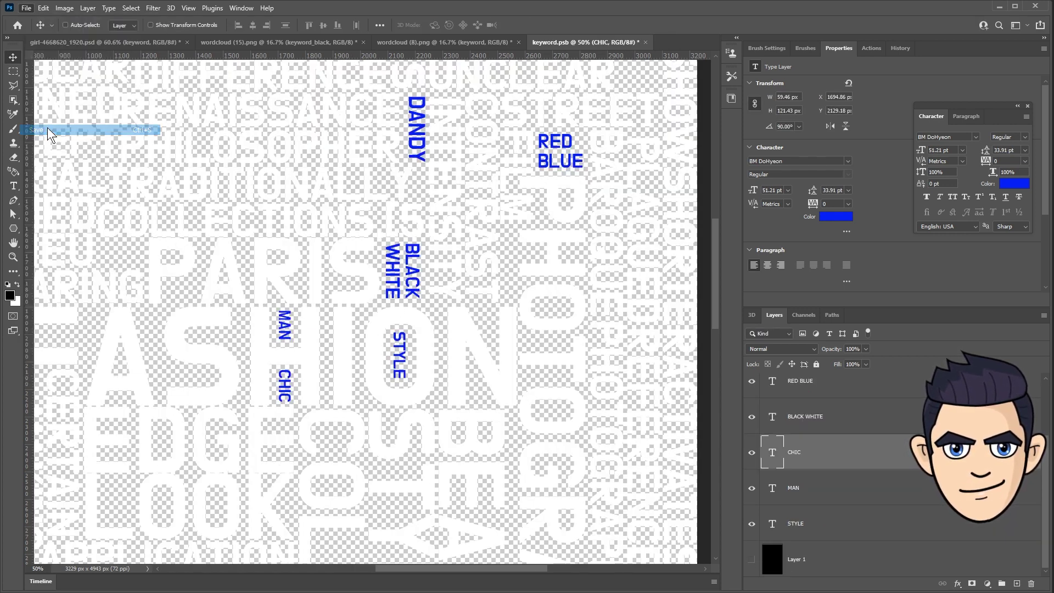